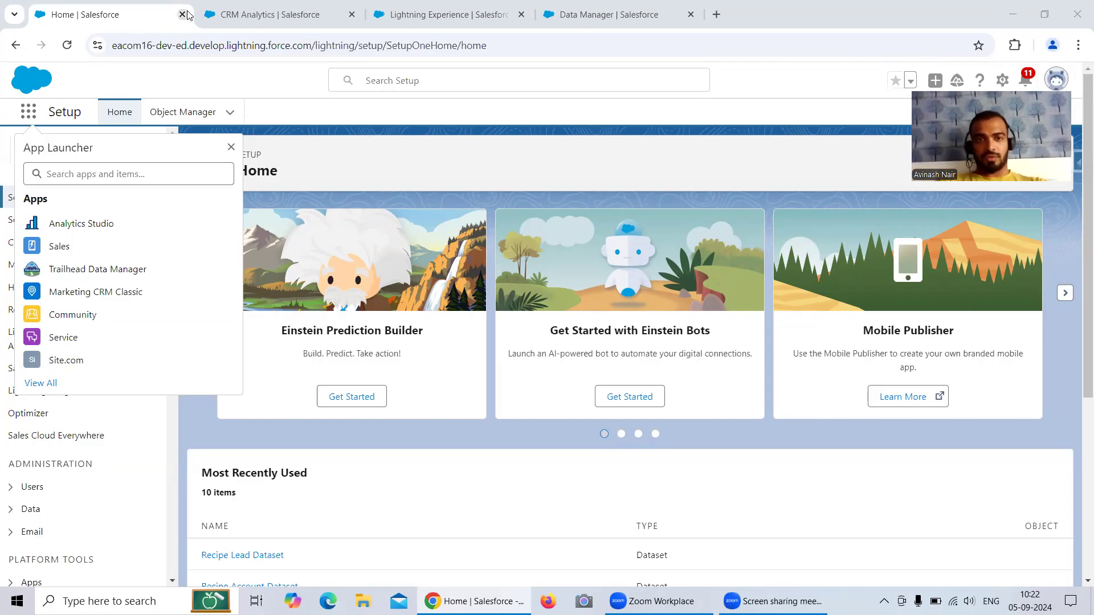
Step: Go to the Data Manager dataflows list and create a dataflow named 'Free Session 3'
left_click(237, 5)
left_click(445, 15)
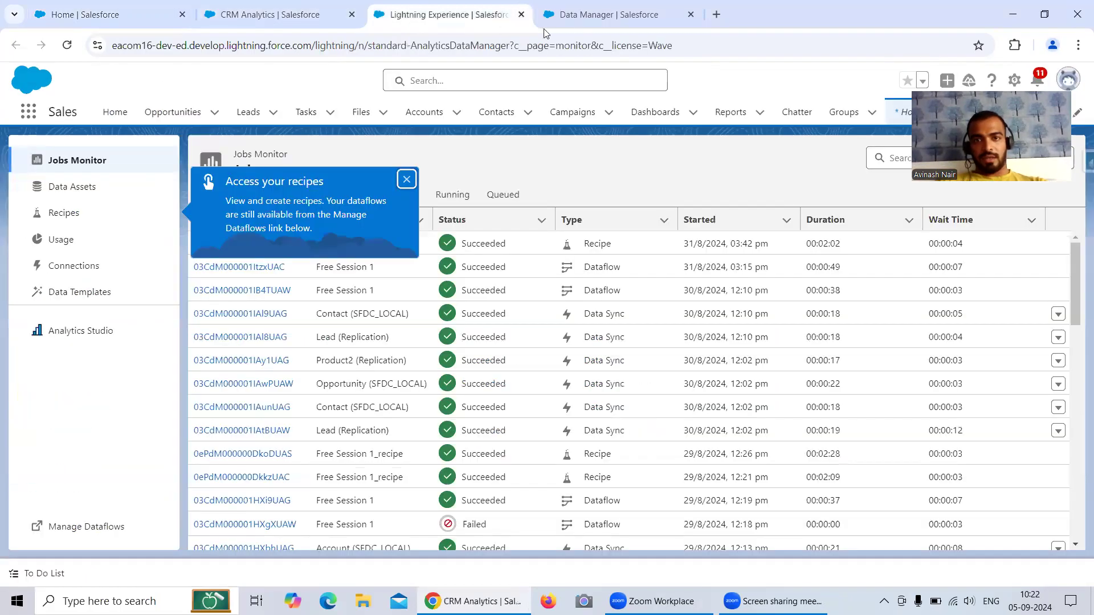
left_click(581, 17)
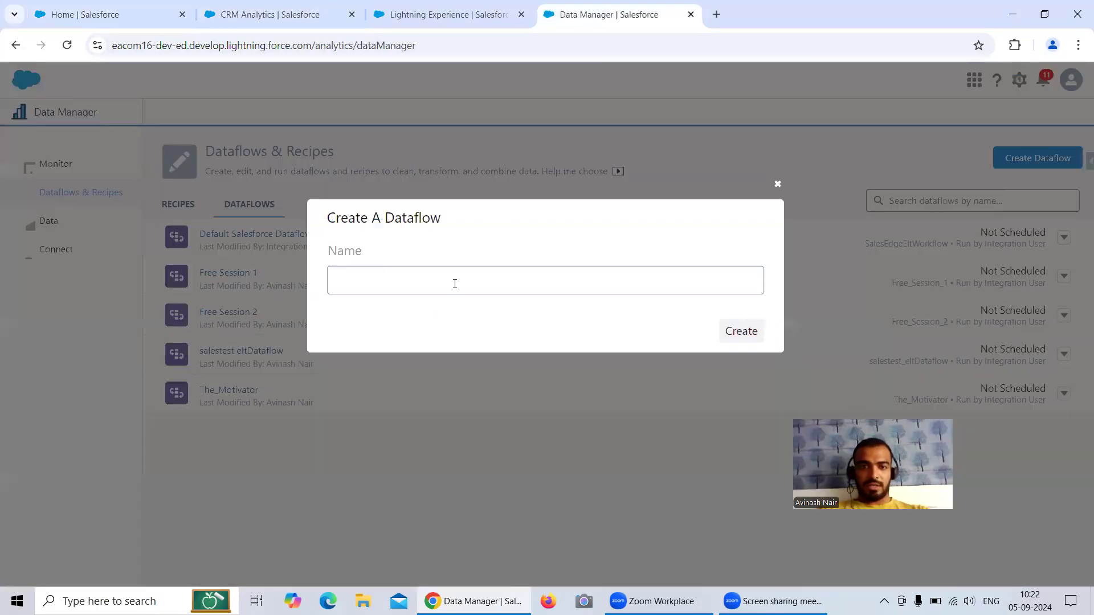
left_click(455, 283)
type("Free n")
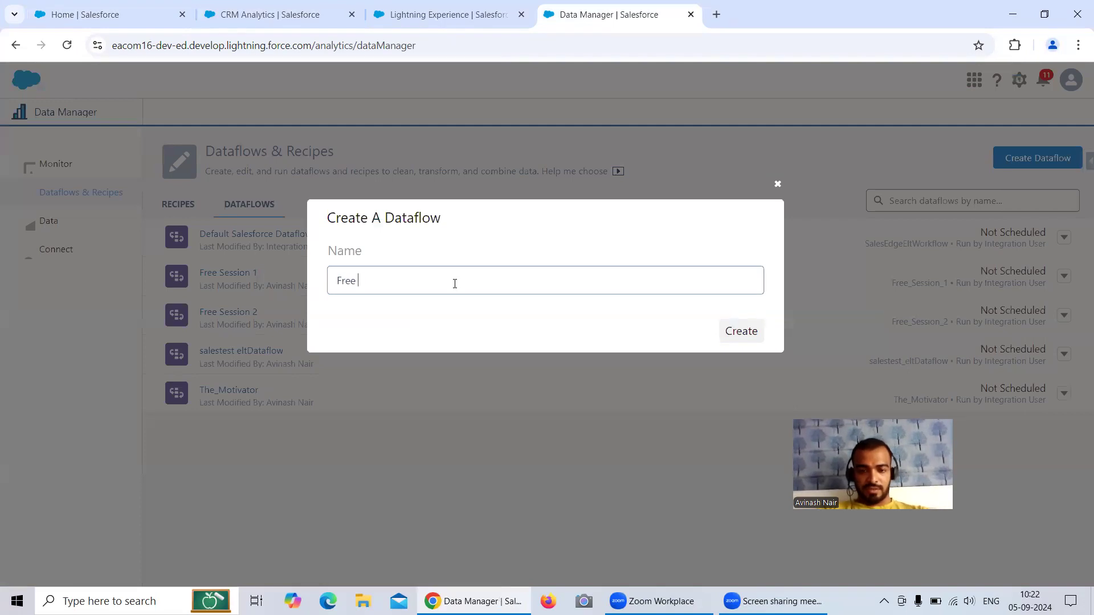
type("Session 3")
left_click(744, 334)
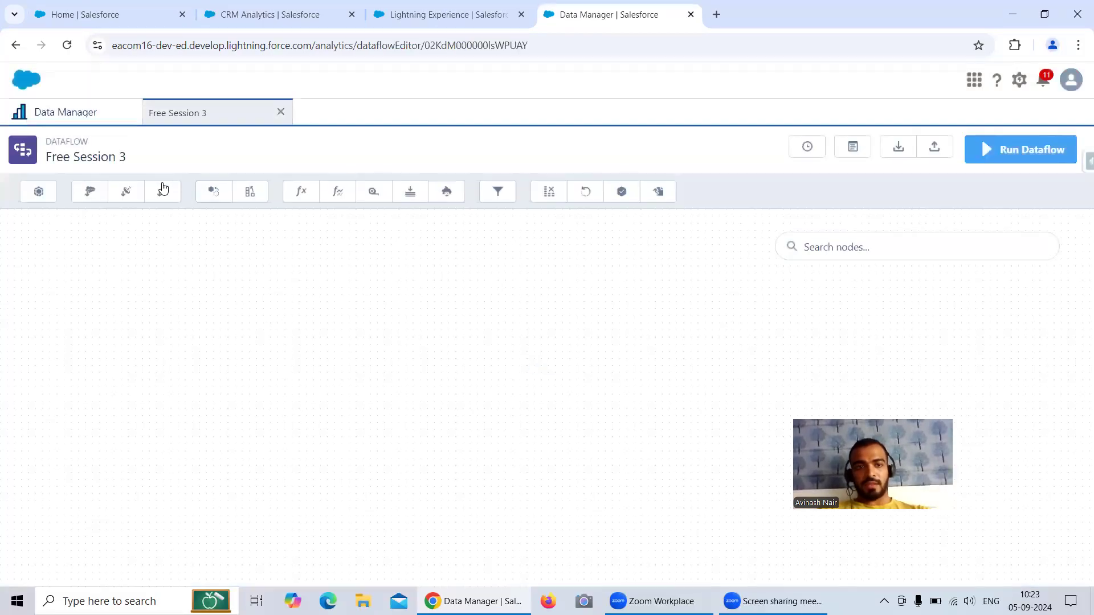
Step: Add an sfdcDigest node named Opportunity that reads the Opportunity object
left_click(90, 190)
left_click(463, 226)
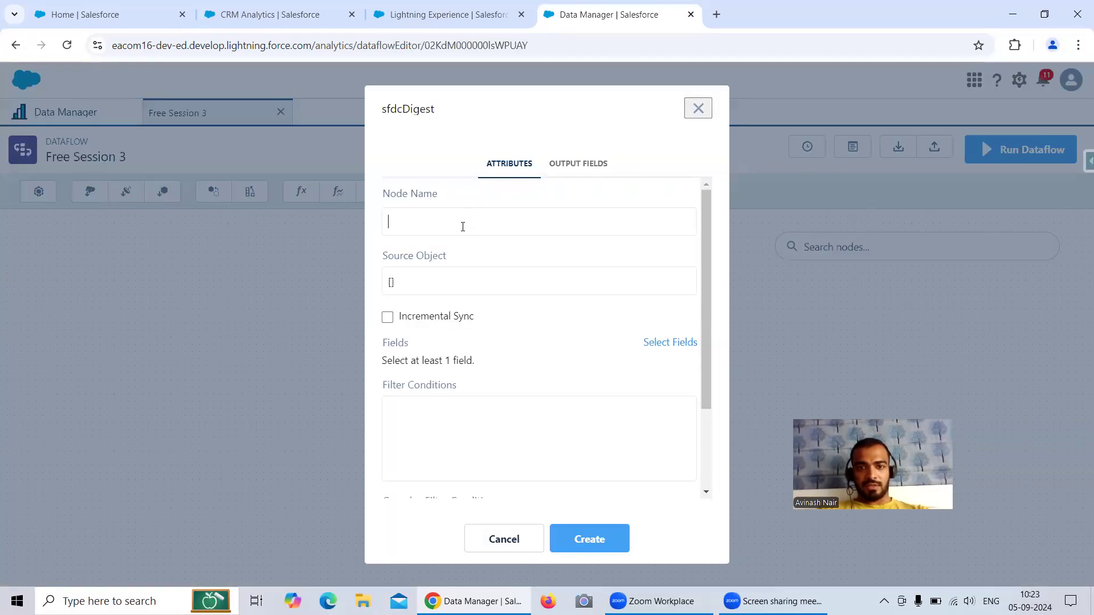
type("Opportu")
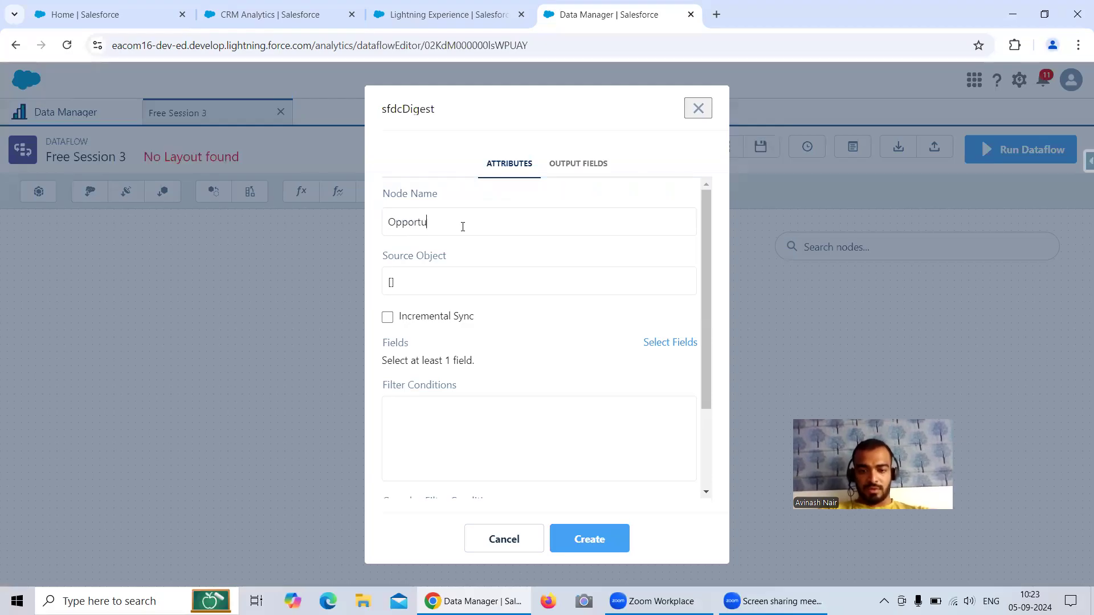
type("nity")
left_click(470, 275)
type("Opp")
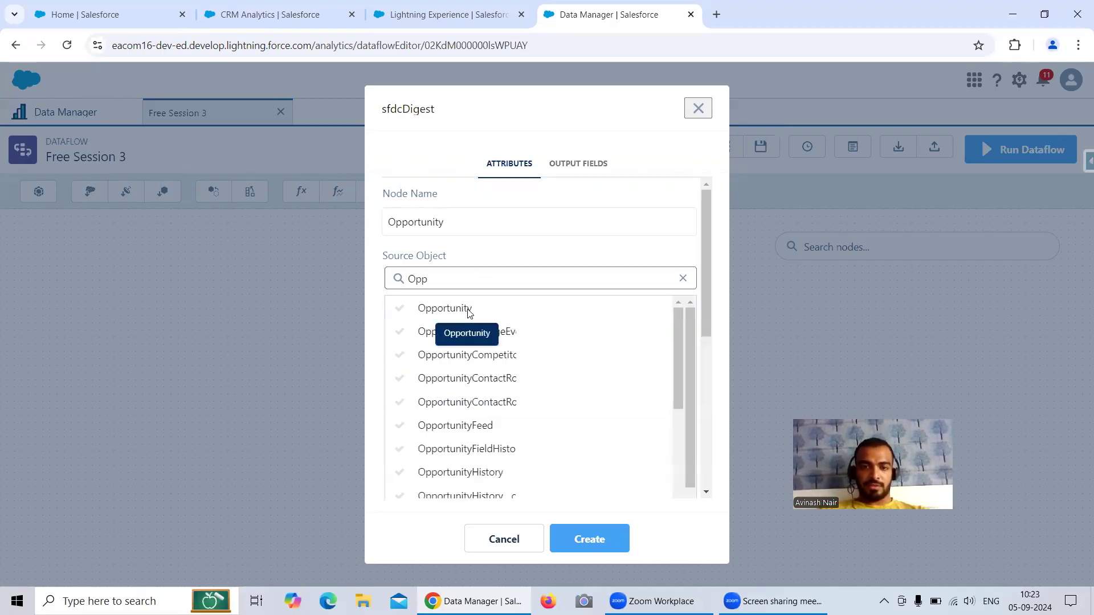
left_click(463, 309)
Step: Select the Id, Name and StageName fields for extraction and create the node
left_click(663, 342)
left_click(509, 367)
type("Id")
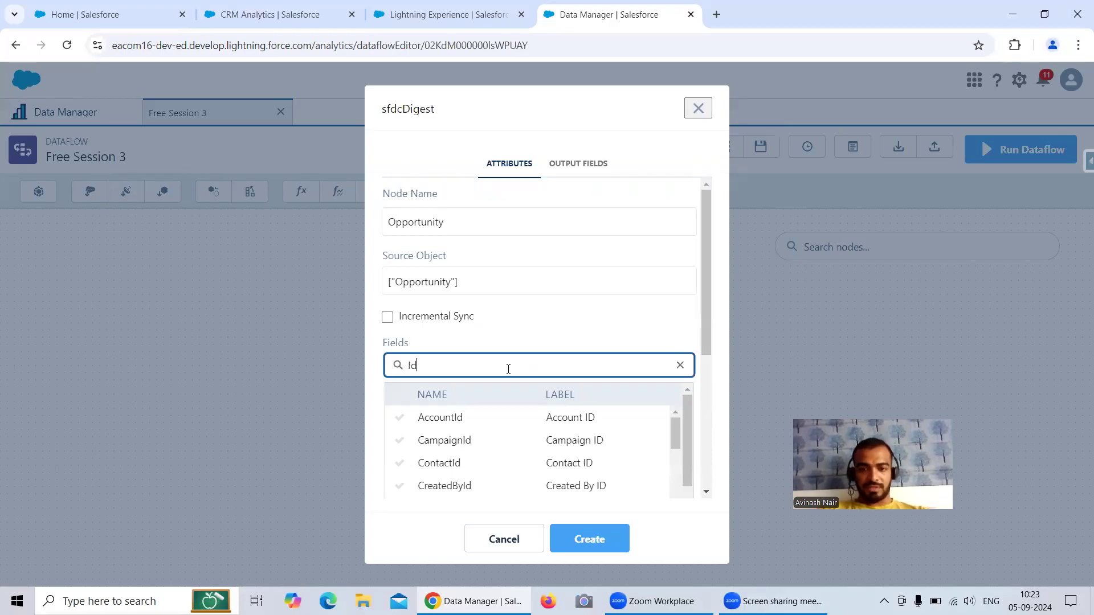
scroll(500, 443, "down", 3)
left_click(412, 435)
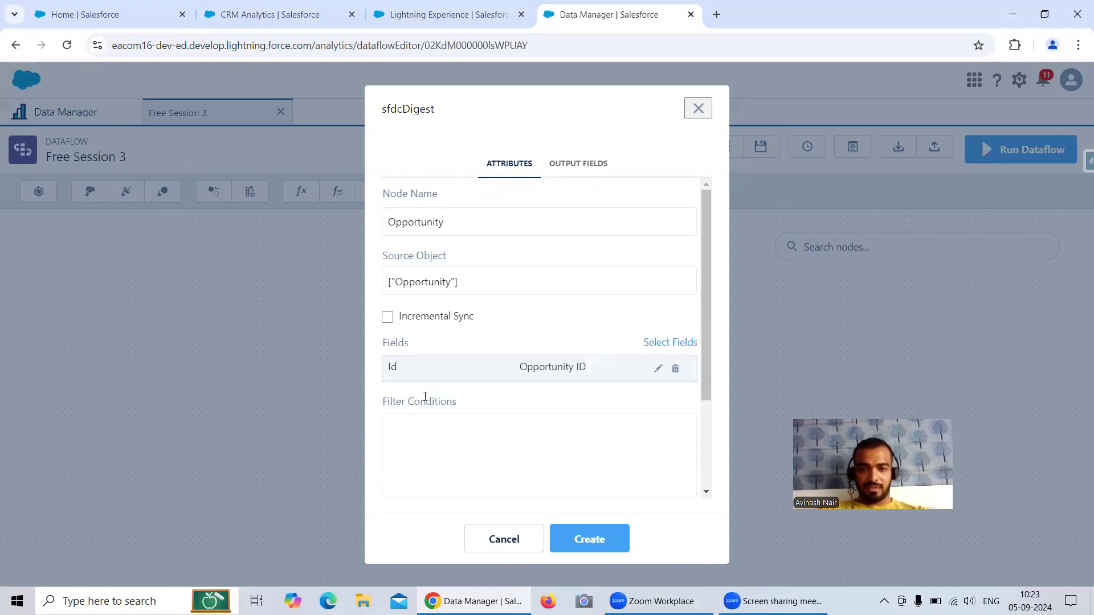
left_click(670, 343)
left_click(511, 362)
type("name")
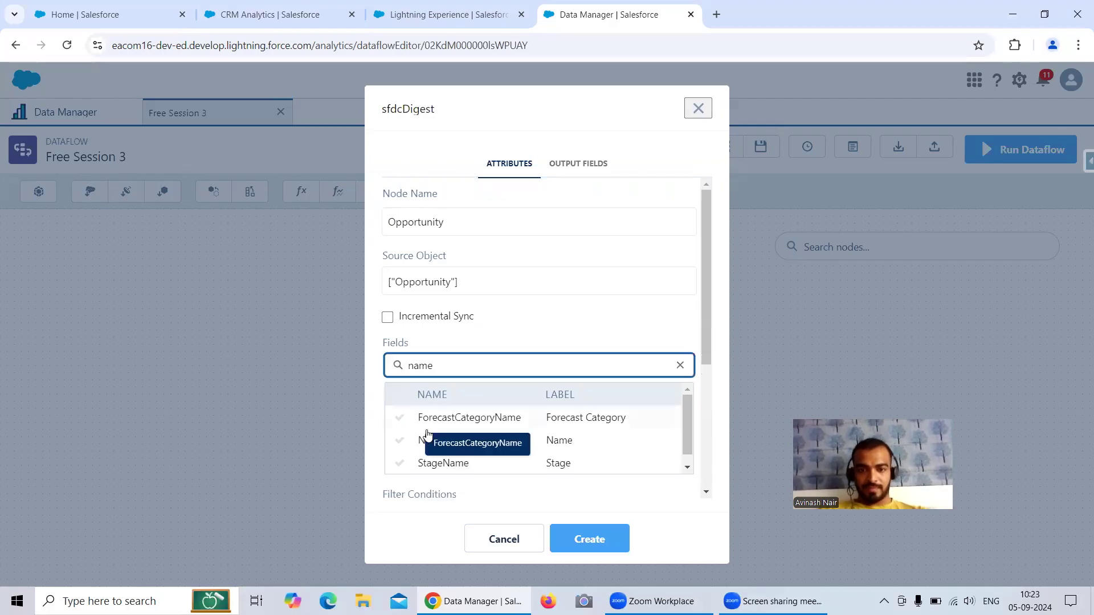
left_click(441, 447)
left_click(671, 345)
left_click(548, 367)
type("Sta")
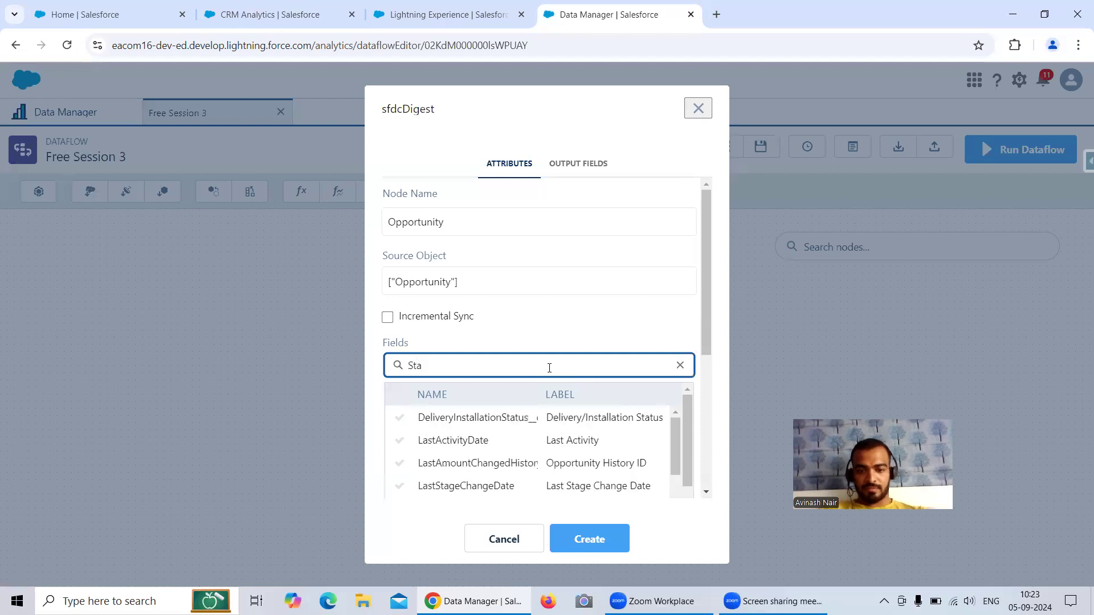
type("ge")
left_click(469, 443)
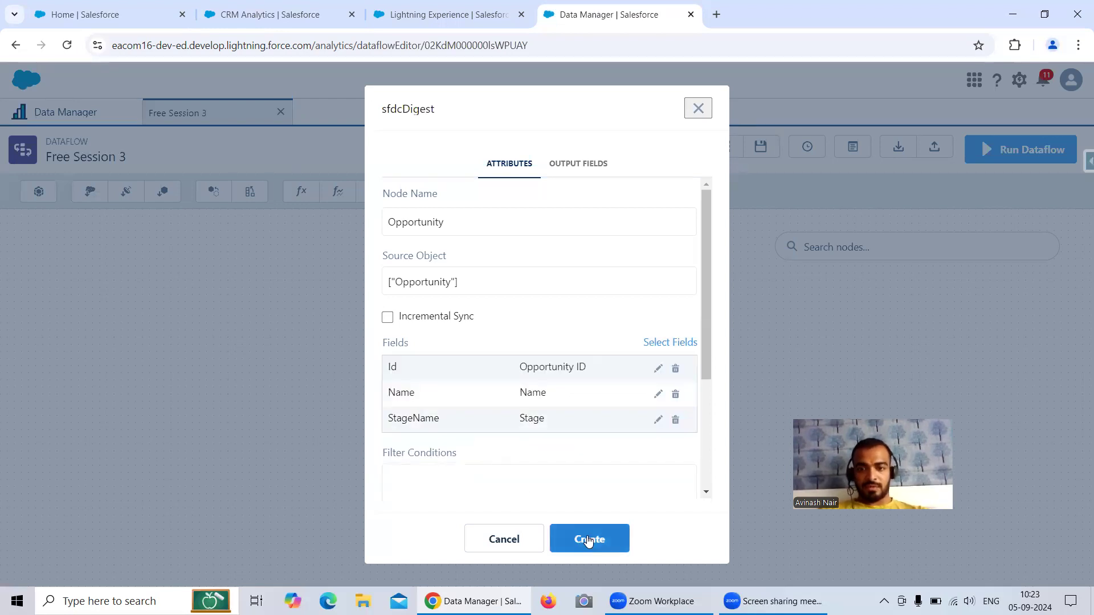
left_click(589, 540)
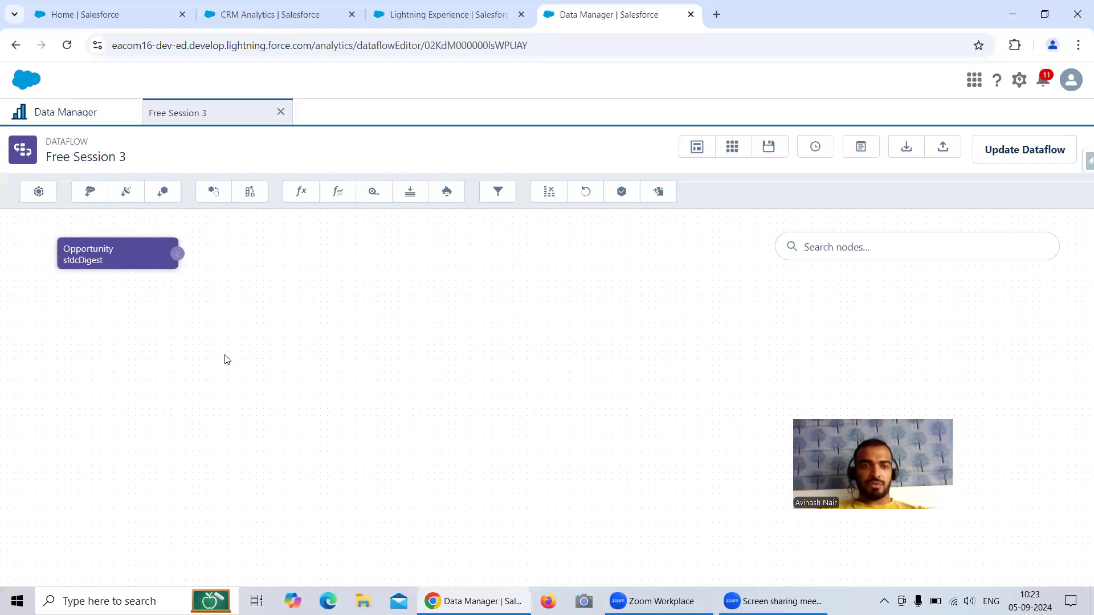
Step: Add a filter node with the SAQL condition StageName == "Closed Won"
left_click(496, 193)
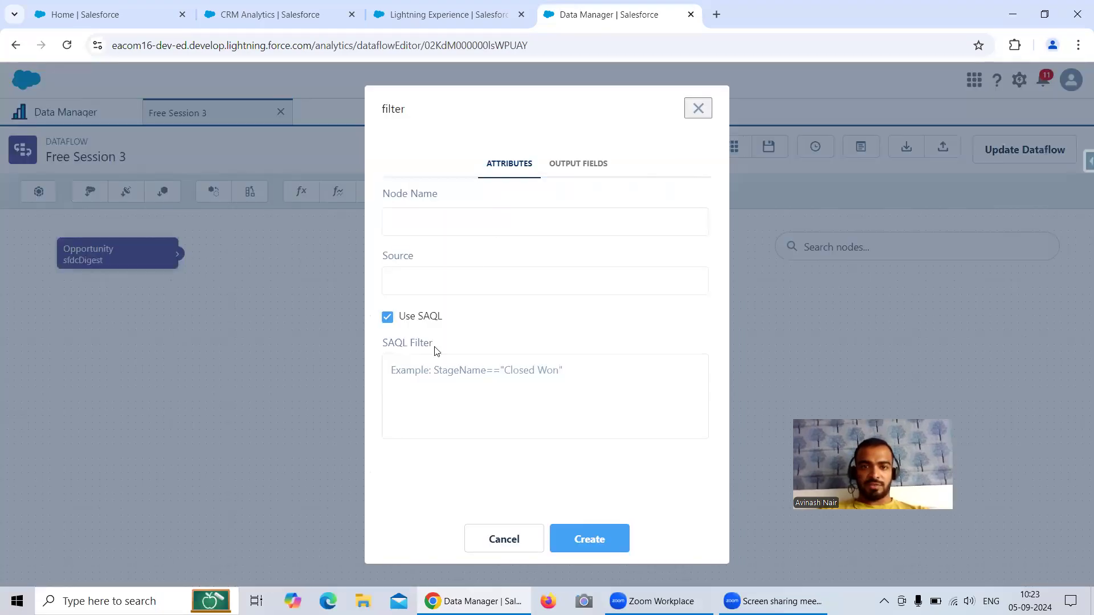
left_click(434, 377)
type("STageName")
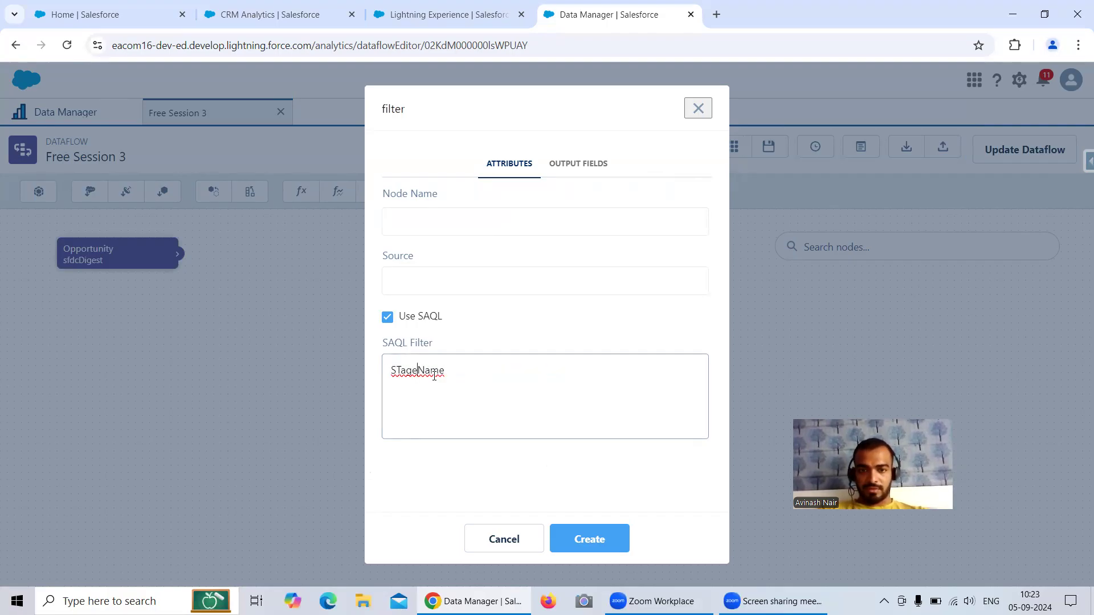
key("BackSpace")
key("BackSpace")
key("BackSpace")
key("BackSpace")
key("BackSpace")
key("BackSpace")
key("BackSpace")
key("BackSpace")
key("BackSpace")
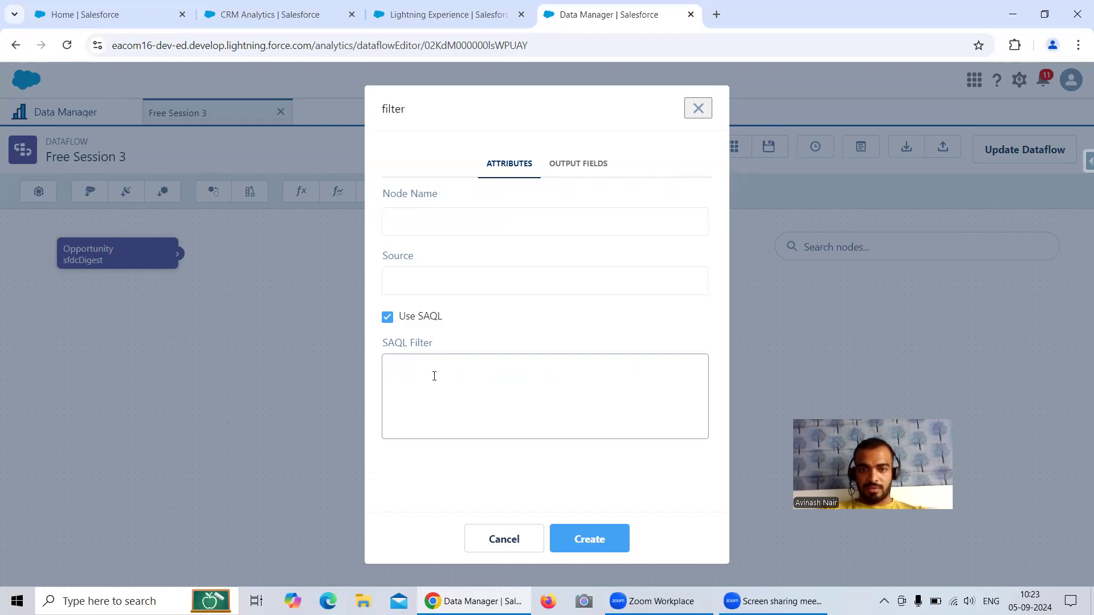
left_click(495, 318)
left_click(484, 364)
type("Stg")
type("ag")
type("eName ==")
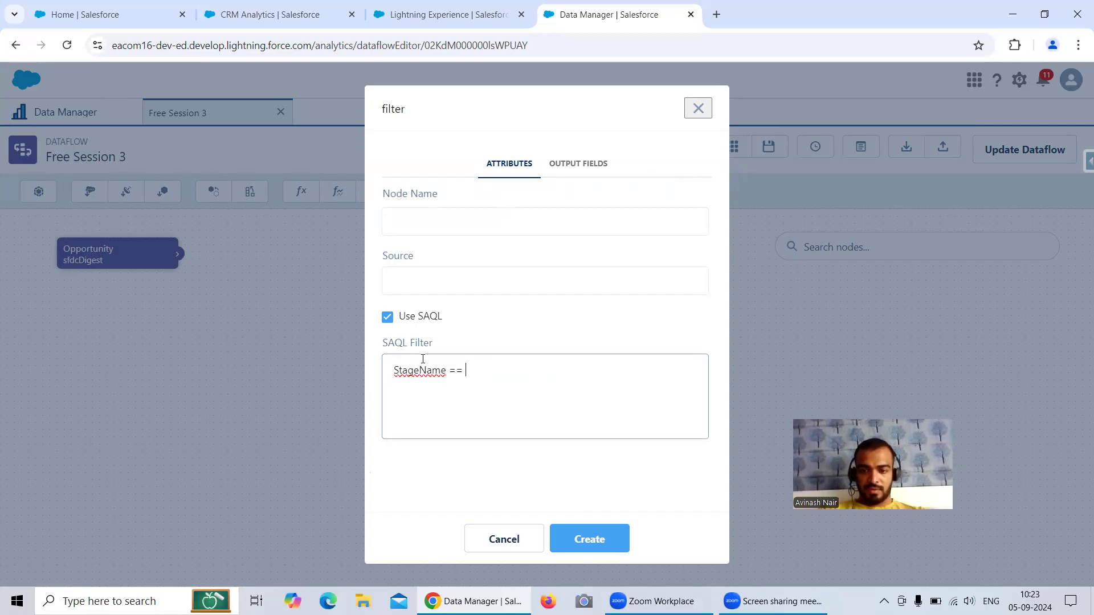
type(" \"Closed Eon")
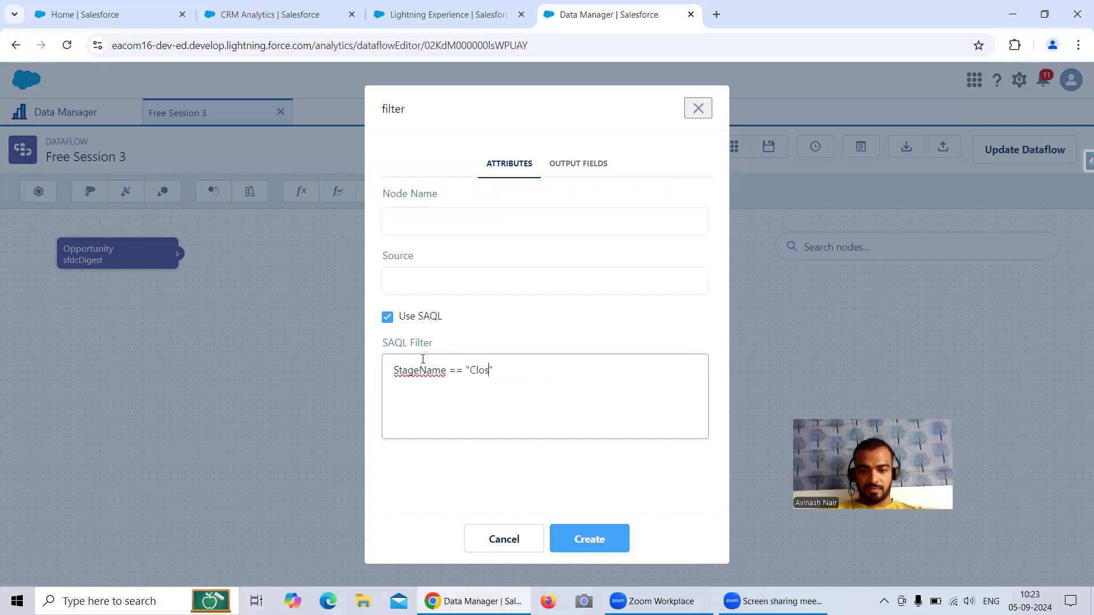
key("BackSpace")
key("BackSpace")
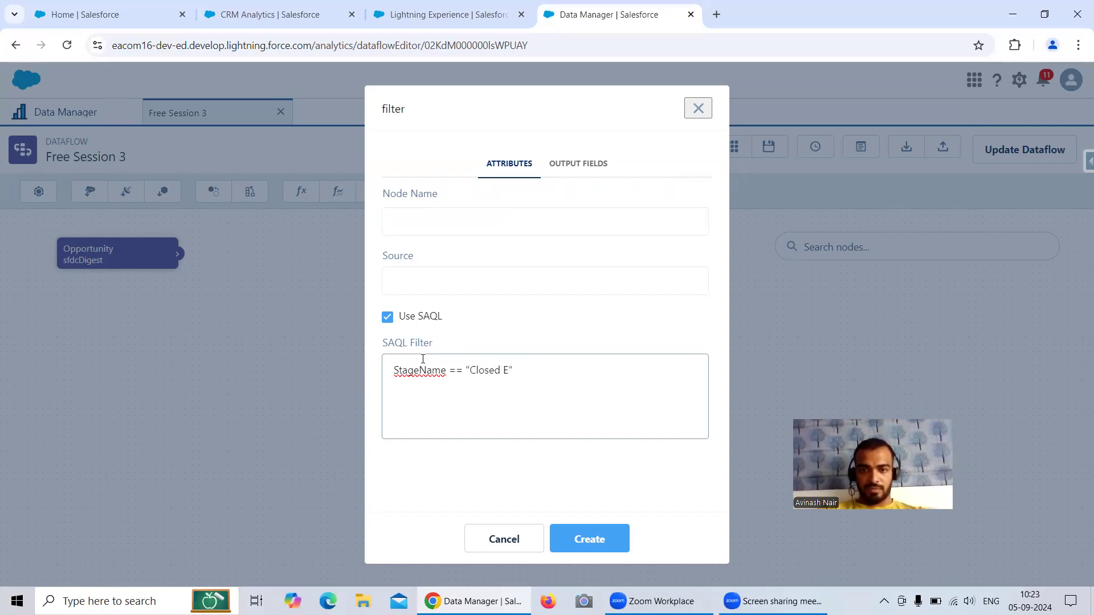
type("Won")
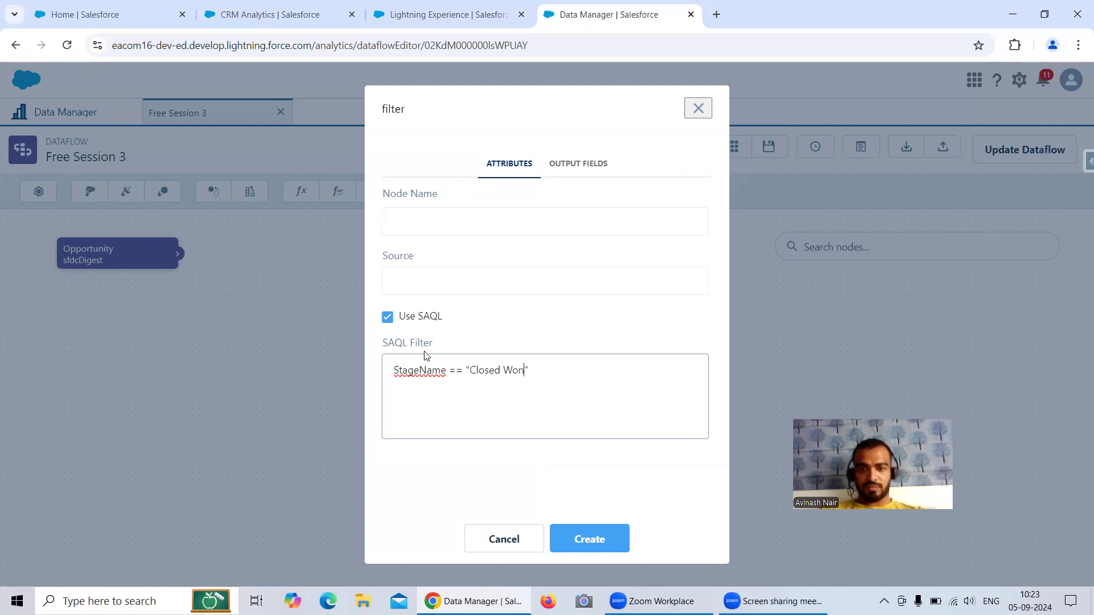
Step: Name the filter 'Filter Method 1', set its source to Opportunity, and create it
left_click(600, 532)
left_click(444, 232)
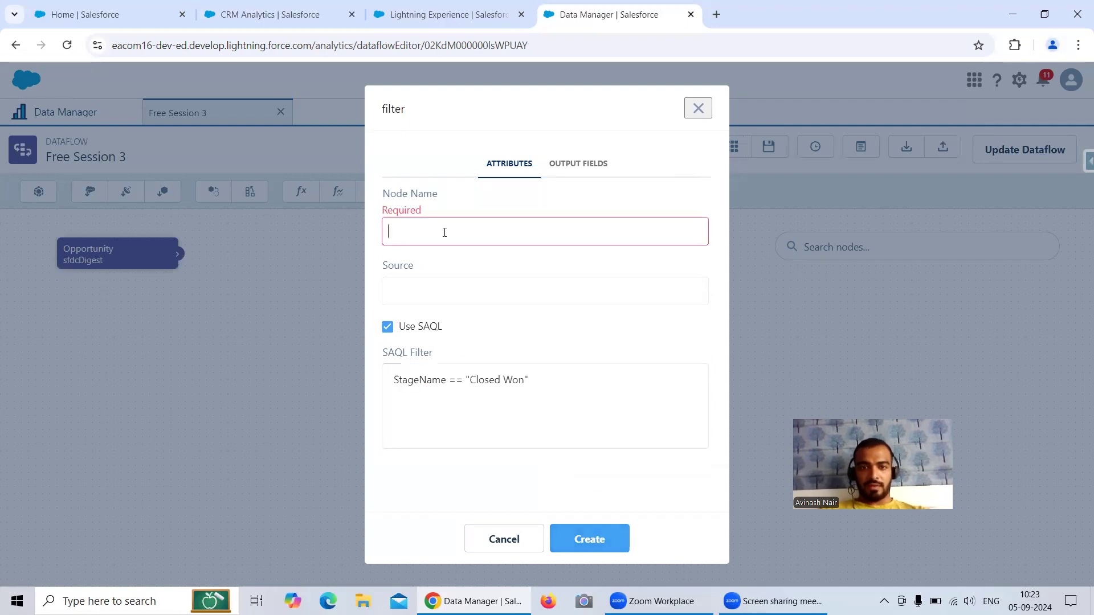
type("Filter 1")
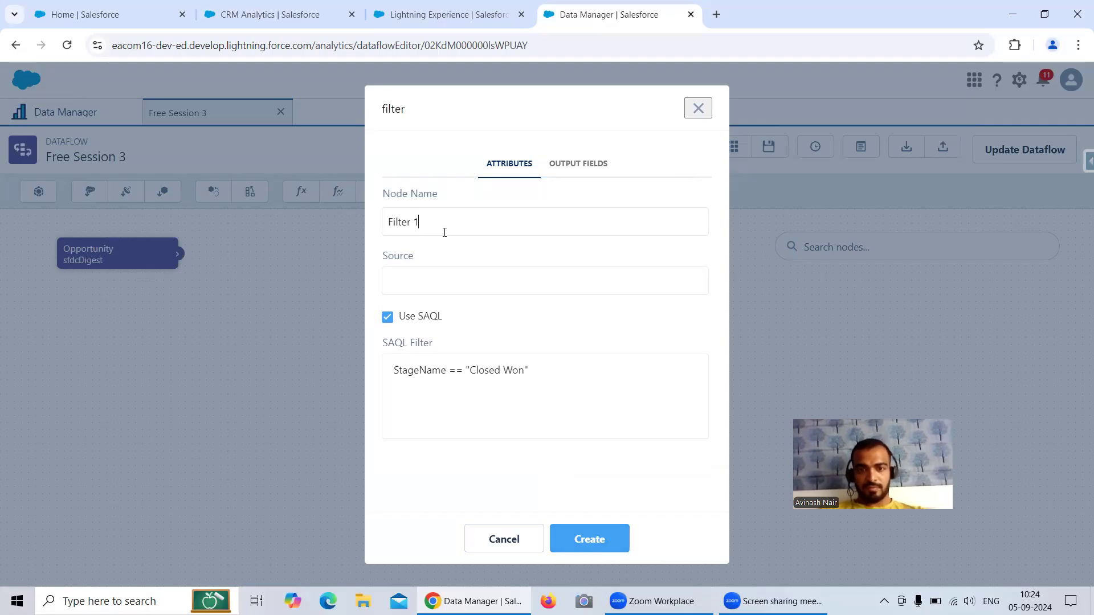
type(" Method 1")
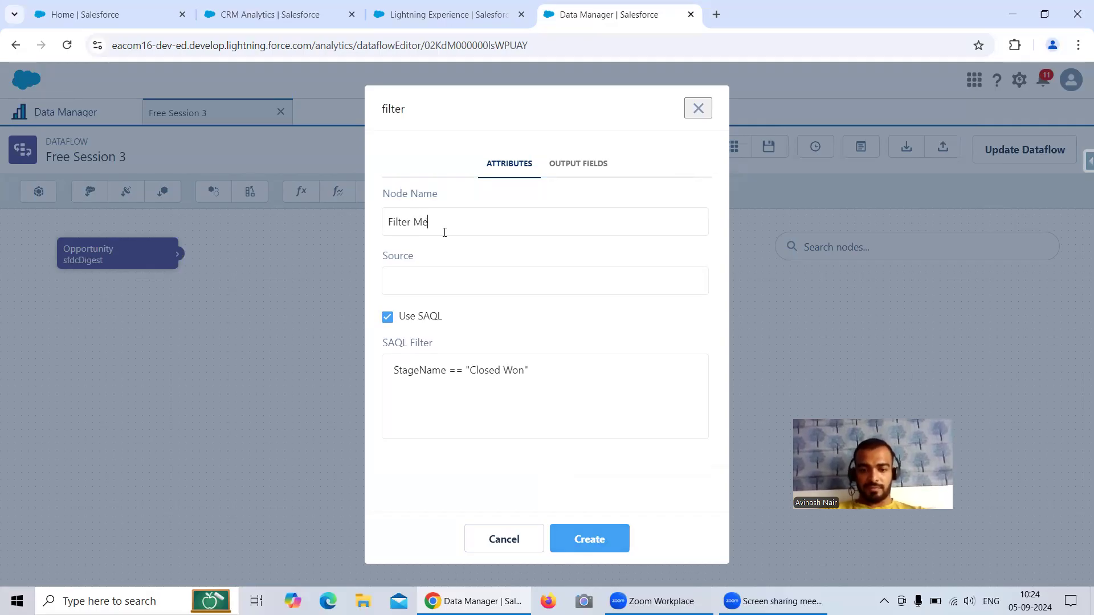
left_click(464, 283)
left_click(471, 307)
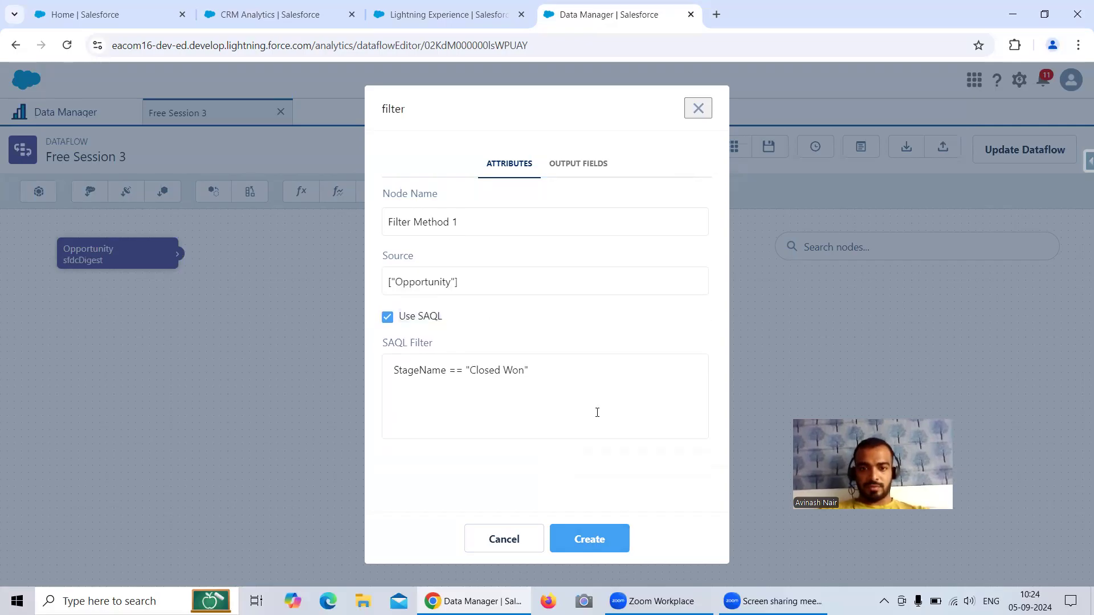
left_click(618, 538)
Step: Add a register node named Register 1 fed by Filter Method 1, with alias Register Opp 1
left_click(622, 192)
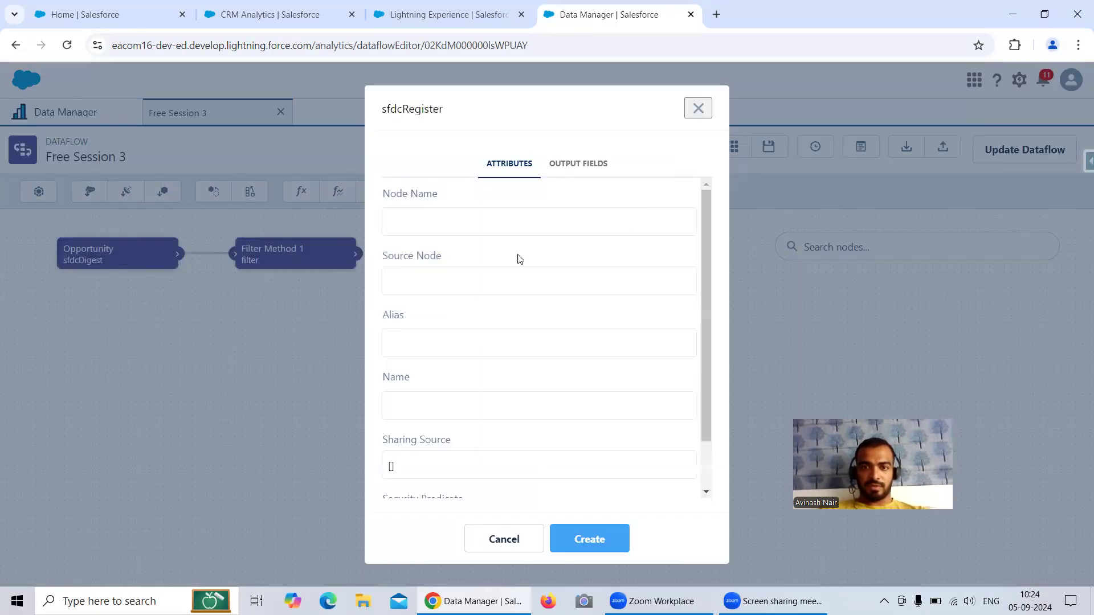
type("Register 1")
left_click(443, 281)
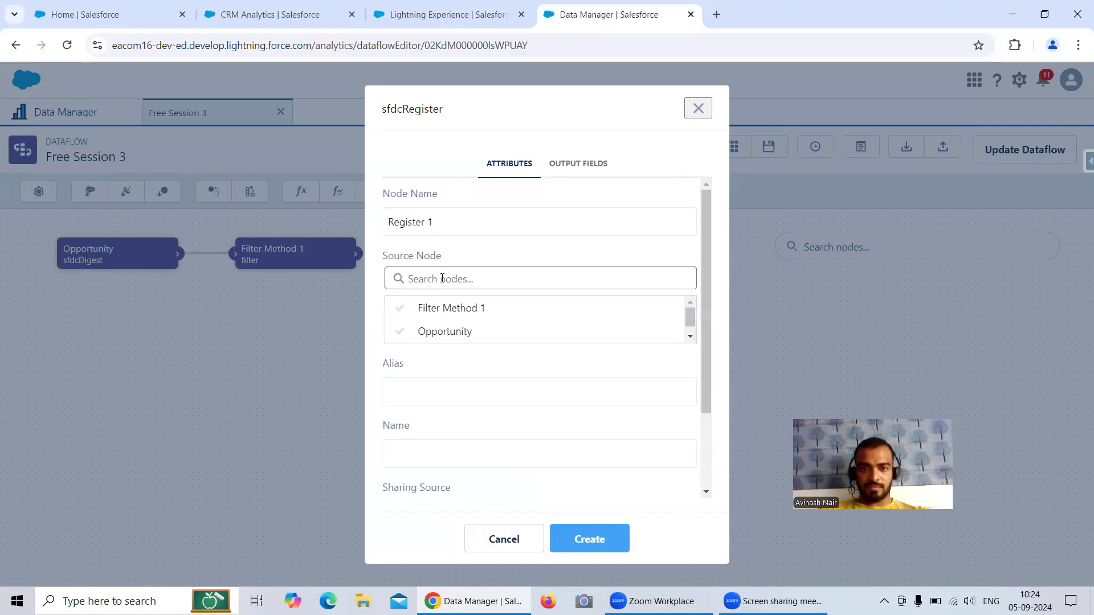
left_click(457, 311)
left_click(444, 346)
type("Reg")
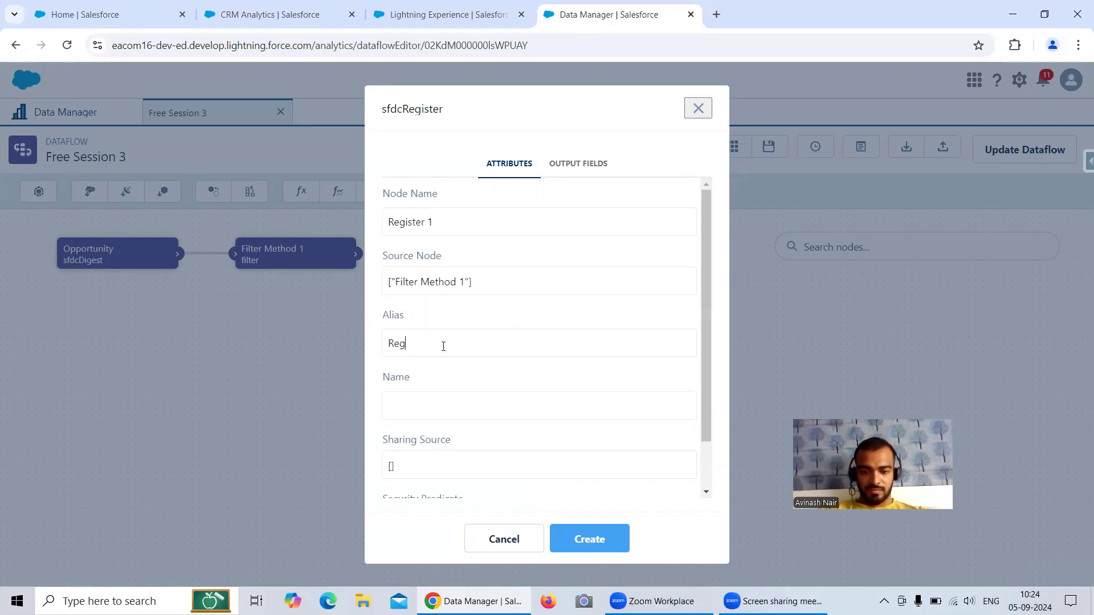
type("ister Opp ")
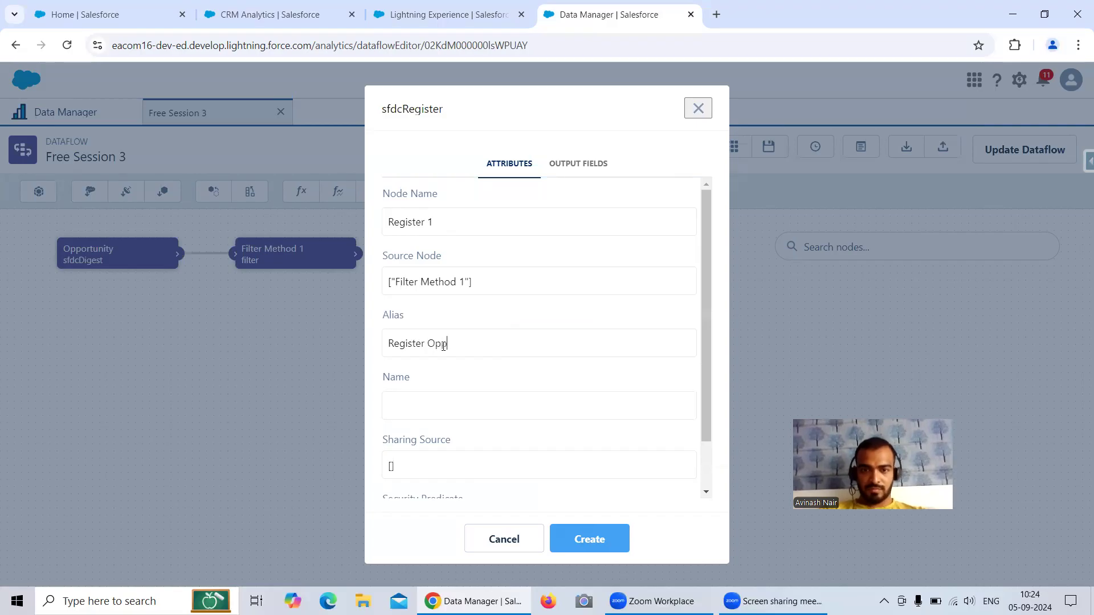
type("1")
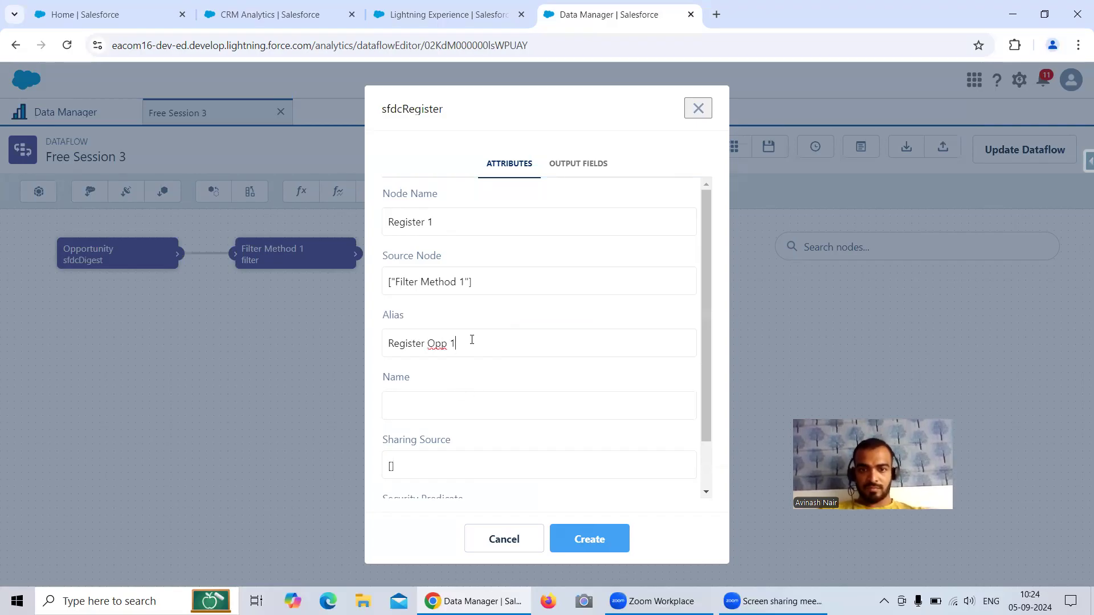
Step: Set the dataset name to Register Opp 1, change the alias to Register_Opp_1, and create the node
left_click_drag(471, 340, 379, 342)
key("ctrl+c")
left_click(415, 403)
key("ctrl+v")
left_click(430, 342)
key("BackSpace")
type("_")
left_click(454, 348)
key("BackSpace")
type("_")
left_click(565, 537)
Step: Review Filter Method 1's Closed Won condition and begin a new filter node
left_click(277, 254)
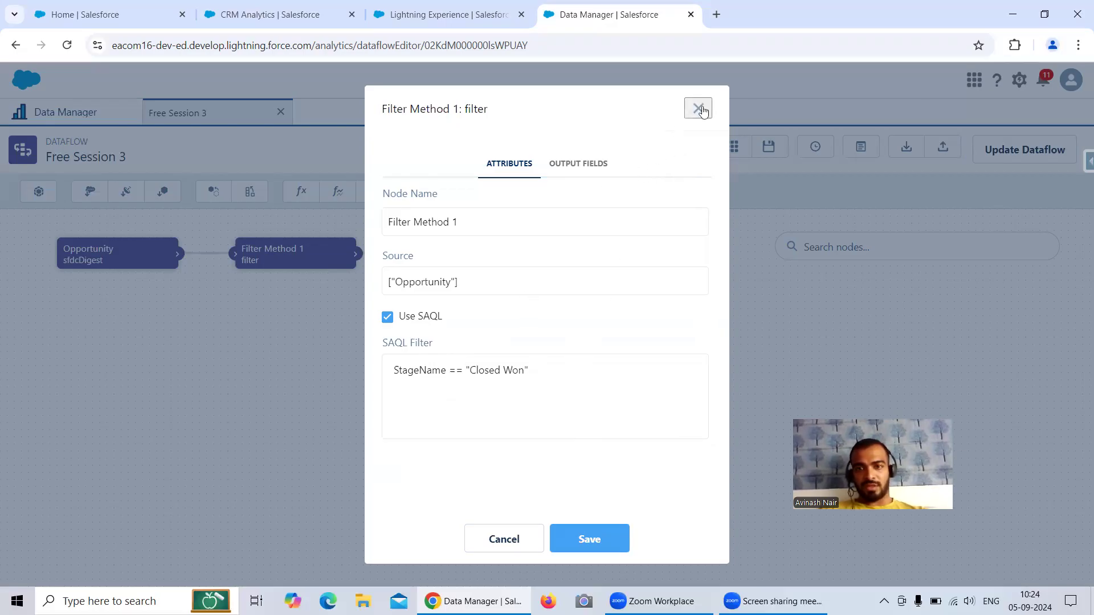
left_click(698, 108)
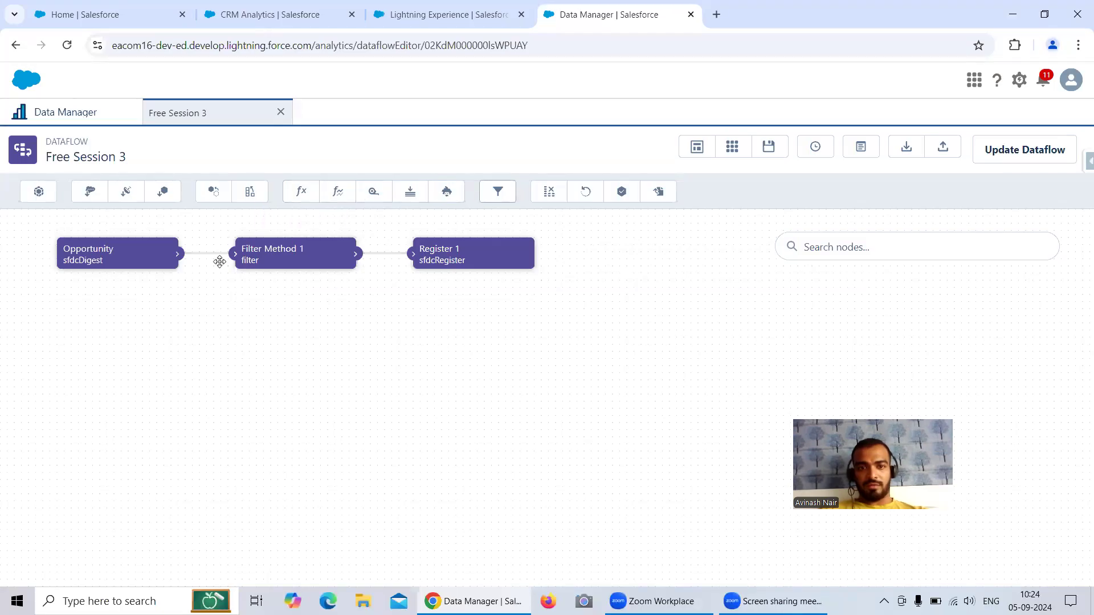
left_click(296, 267)
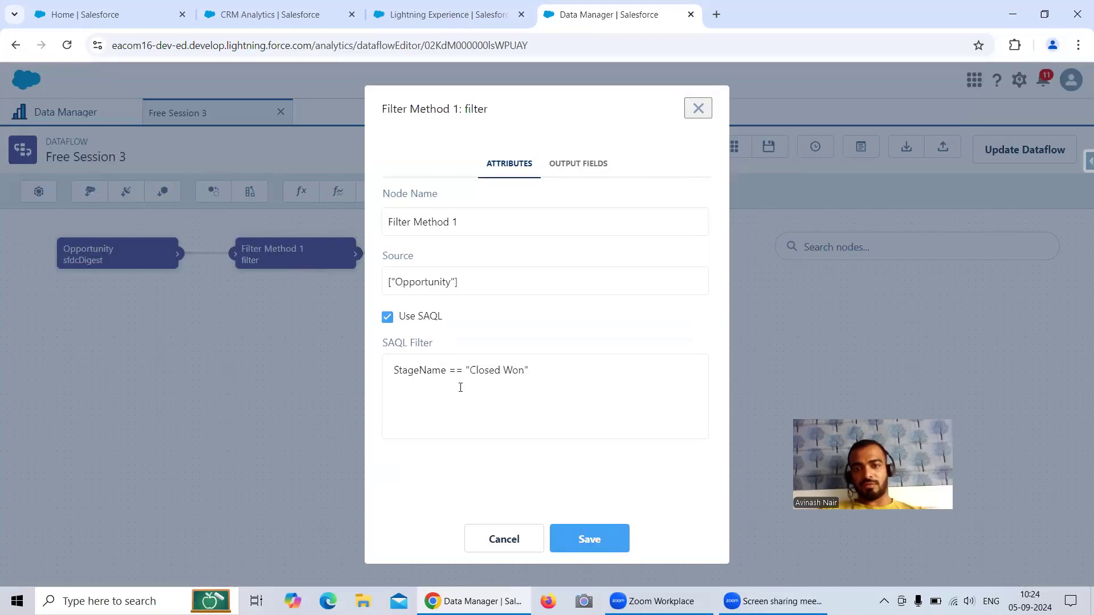
left_click(698, 108)
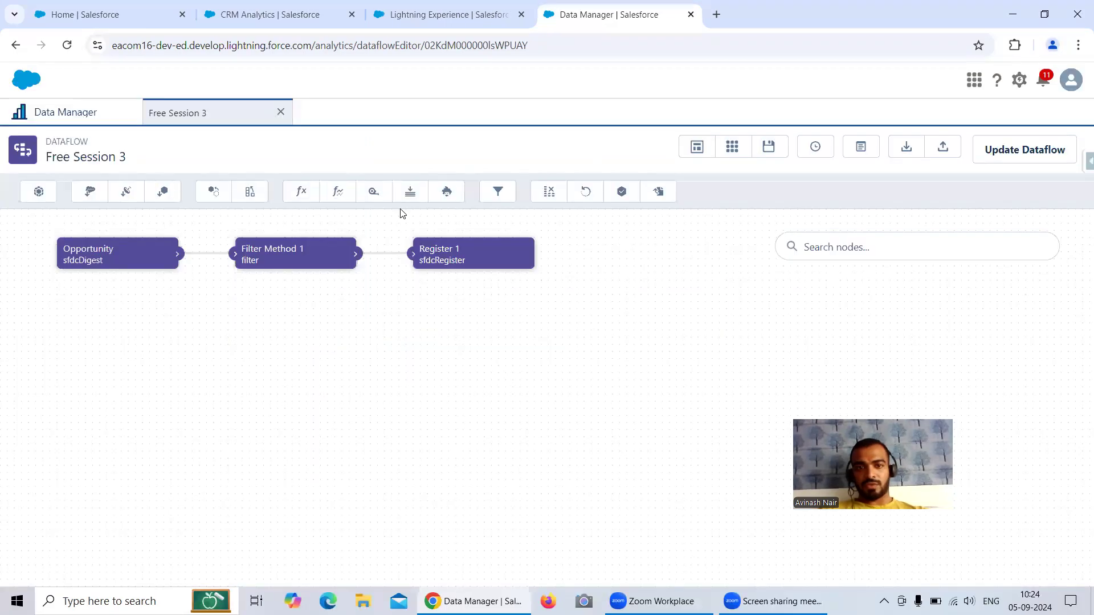
left_click(499, 192)
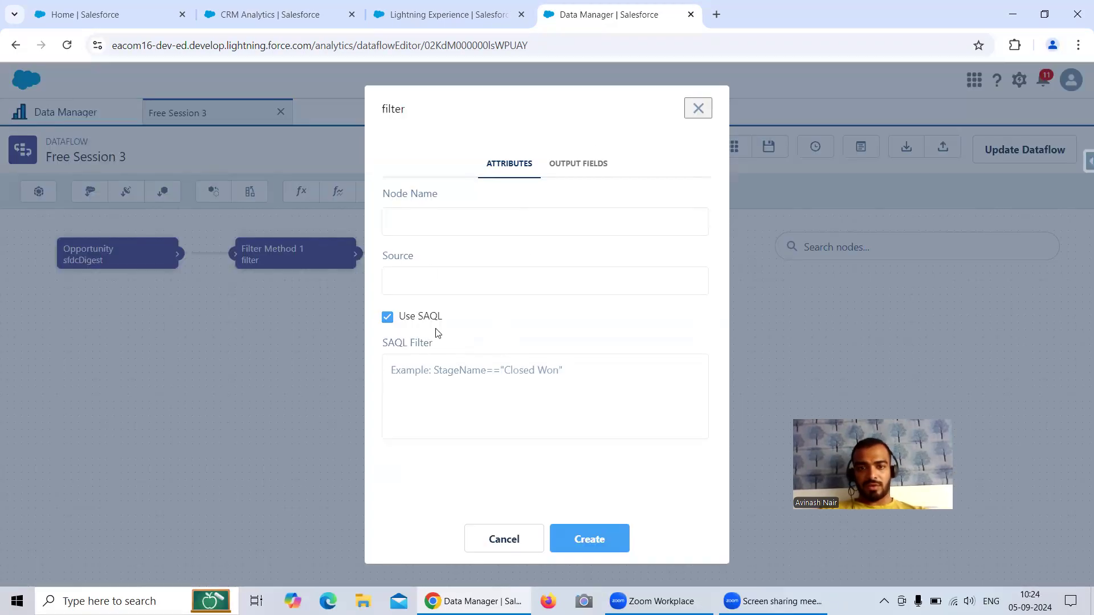
Step: Create 'Filter Method 2' with source Opportunity and SAQL StageName != "Closed Won"
left_click(420, 222)
type("Fi")
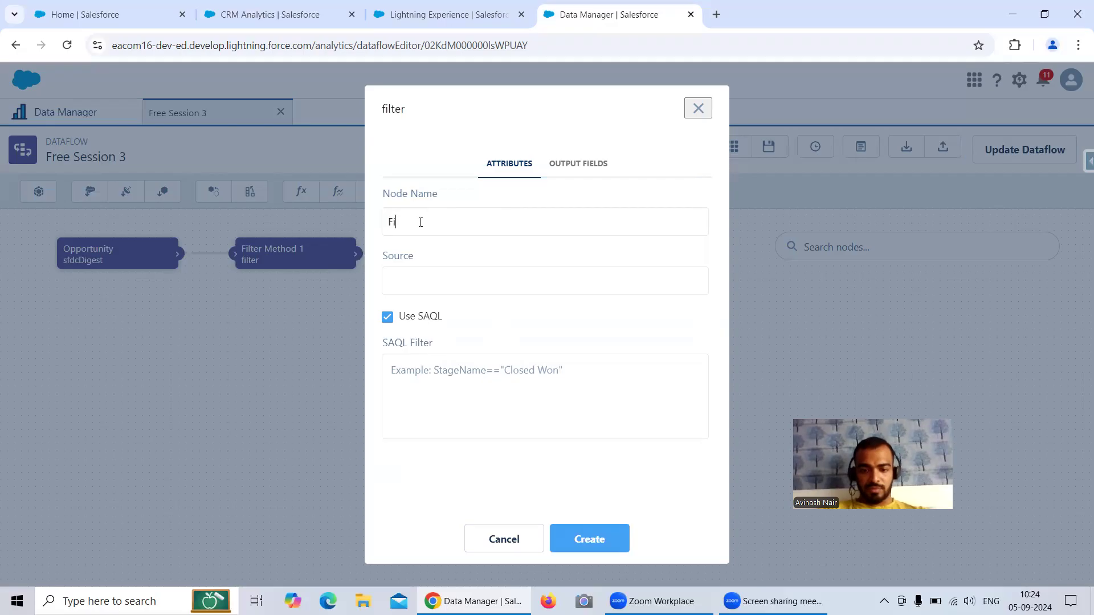
type("lter Method 2")
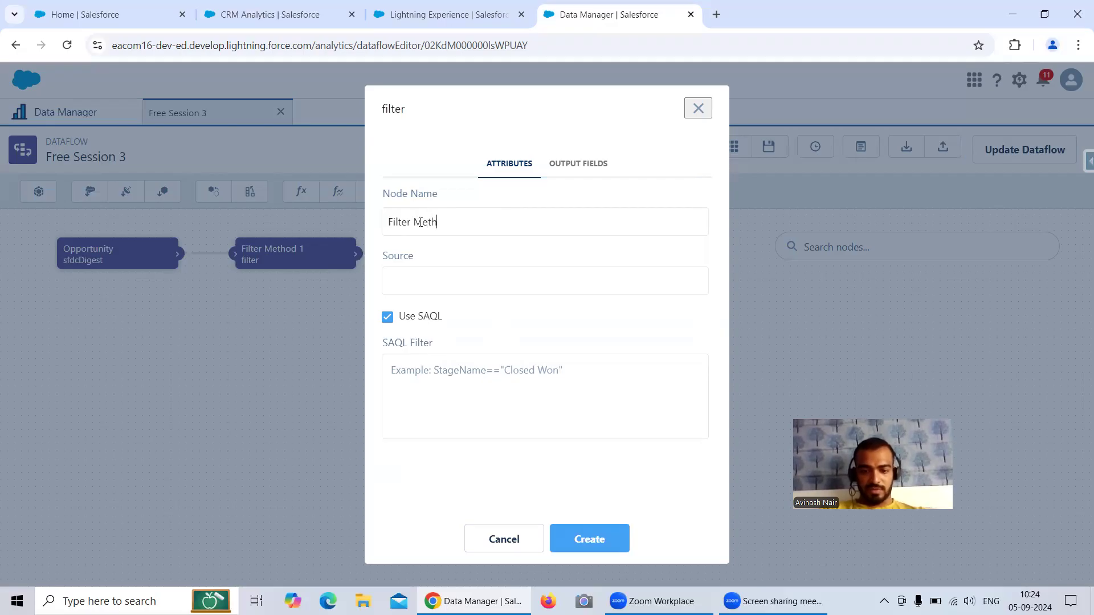
left_click(469, 283)
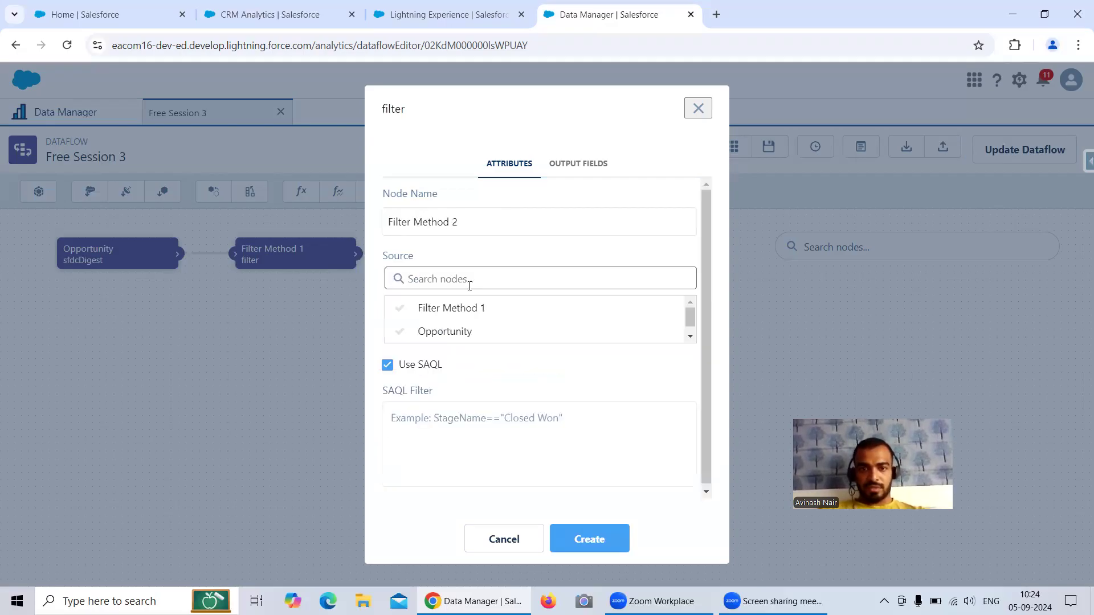
left_click(464, 335)
left_click(467, 374)
type("StageName")
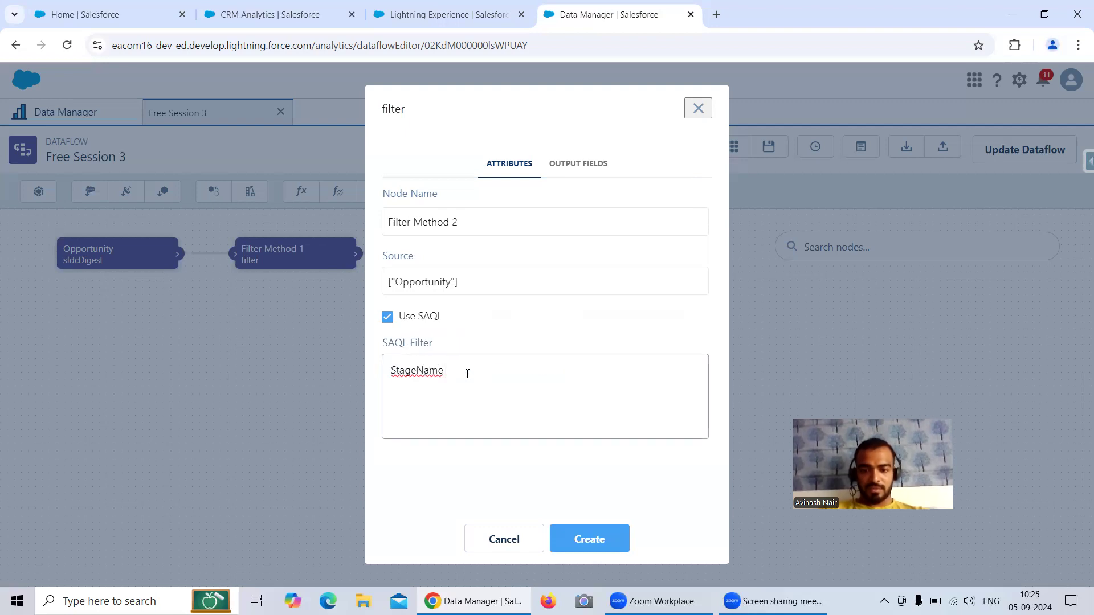
type(" != ")
type("\"")
type("Closed ")
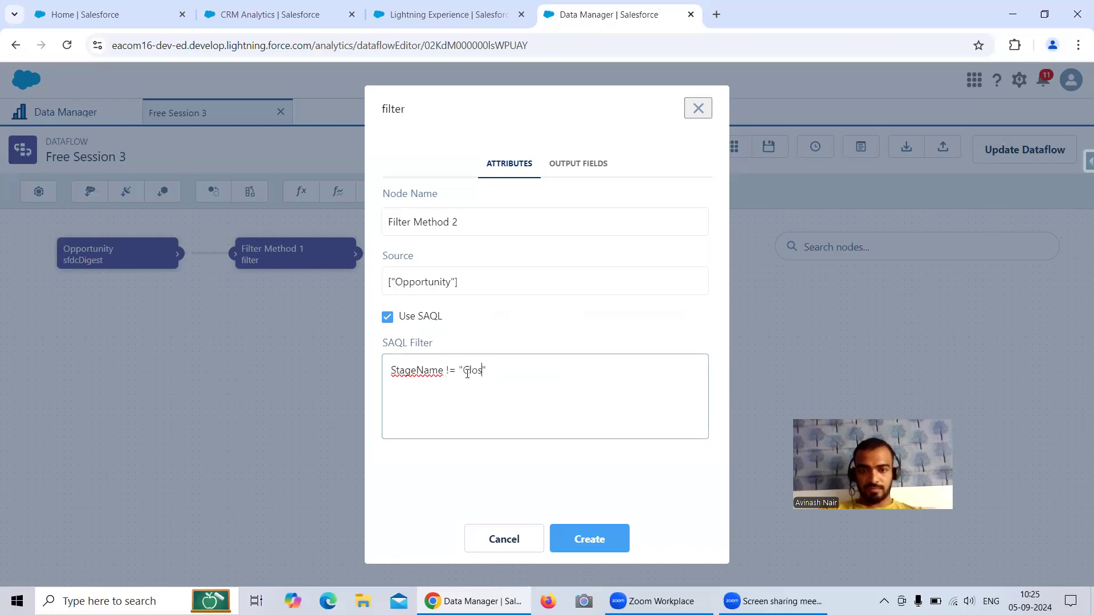
type("Won")
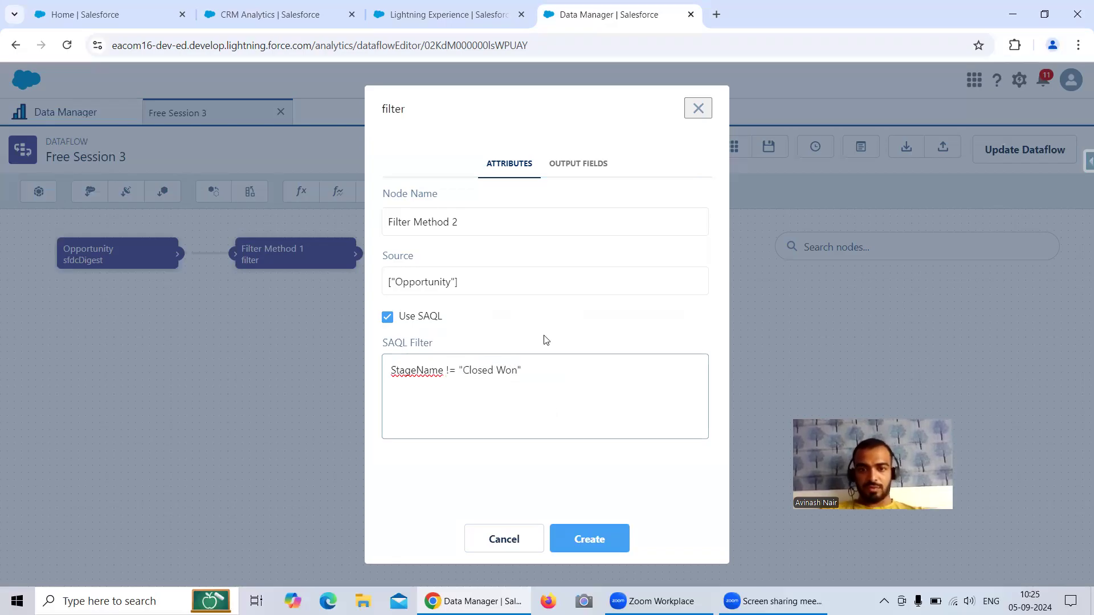
left_click(590, 539)
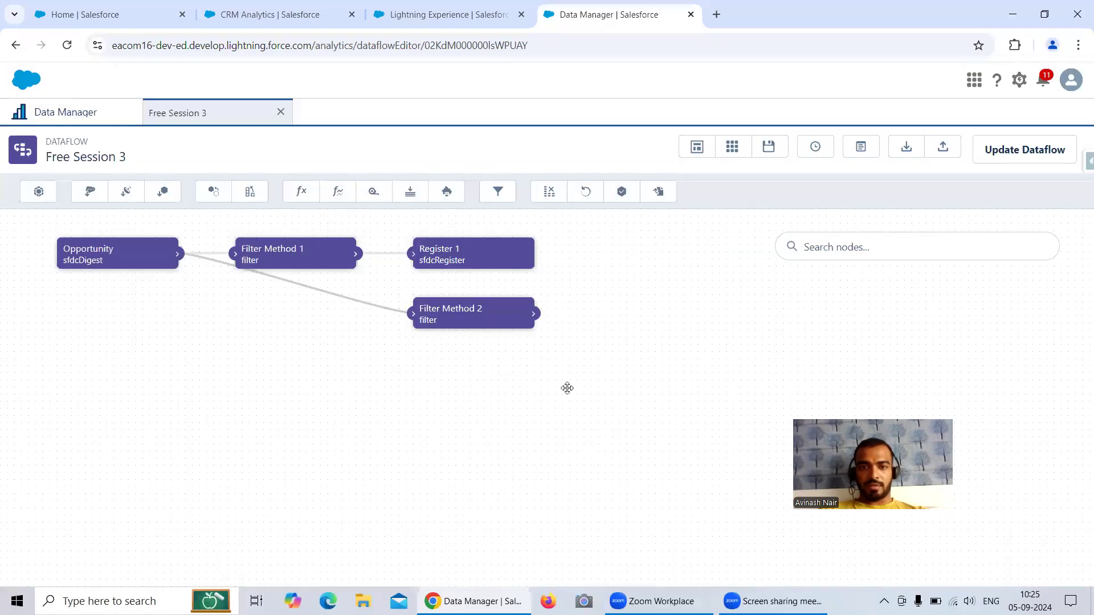
Step: Copy the node name and Register Opp 1 dataset name from Register 1's settings
left_click(463, 260)
left_click_drag(449, 222, 355, 219)
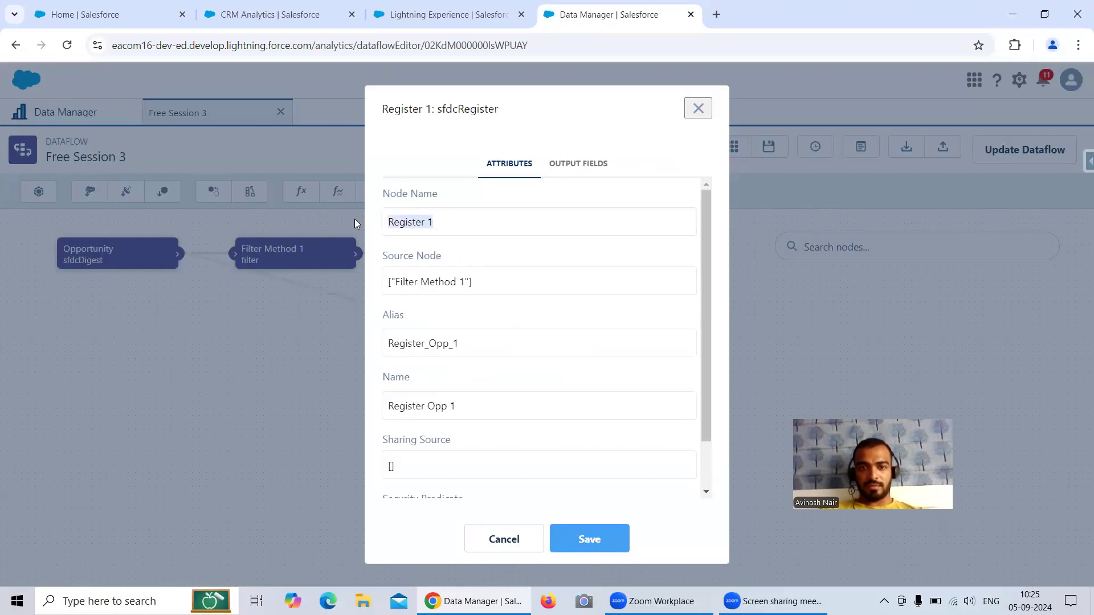
left_click_drag(485, 401, 369, 406)
key("ctrl+c")
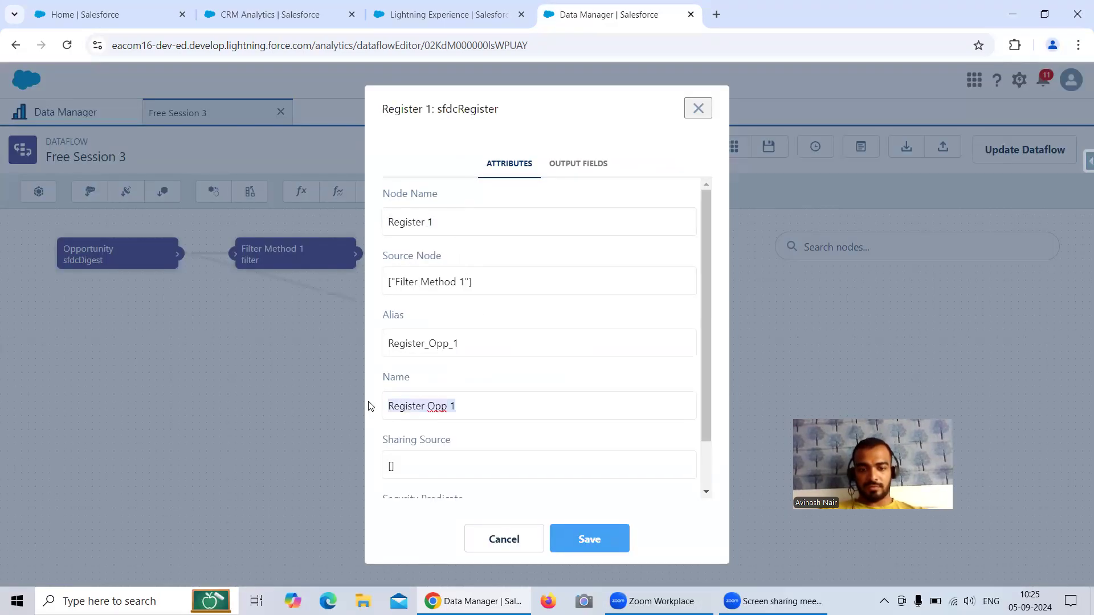
left_click(493, 543)
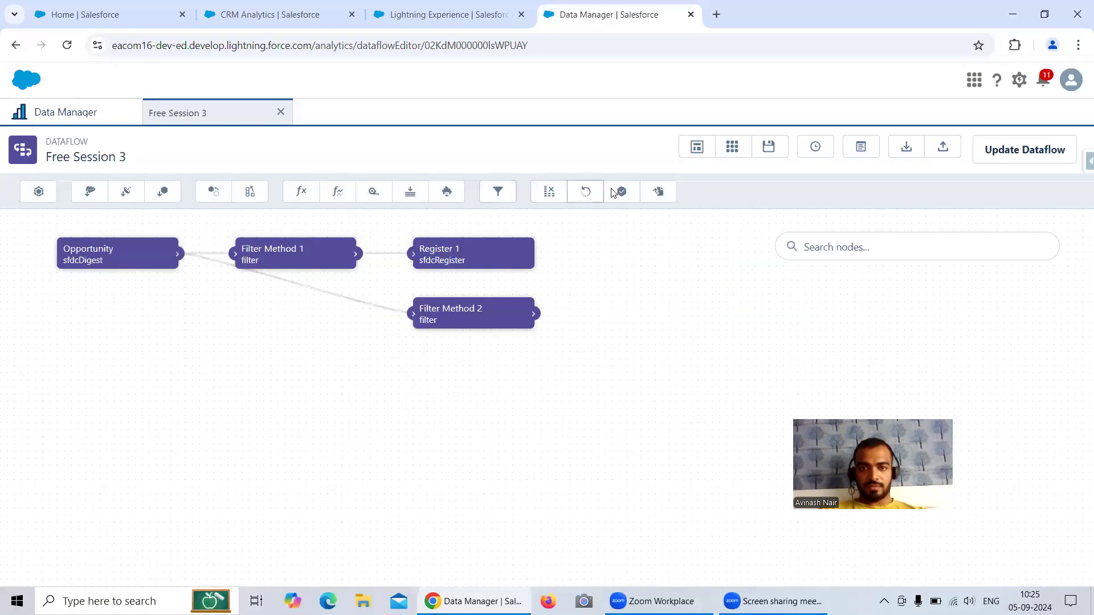
Step: Add a new register node with alias Register_Opp_2 and dataset name Register Opp 2
left_click(629, 192)
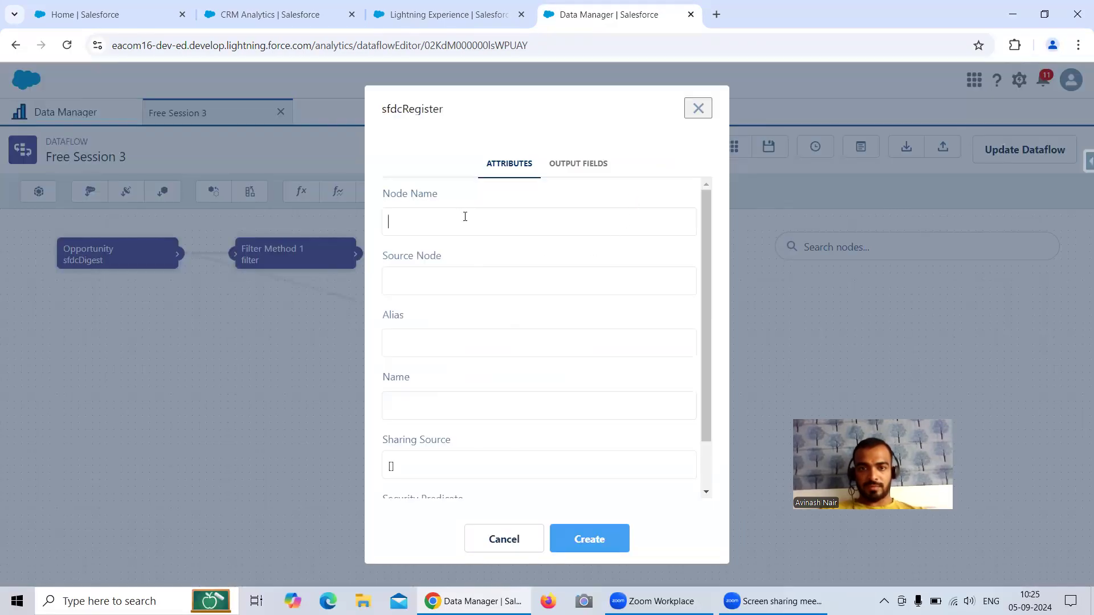
key("ctrl+v")
key("ctrl+v")
left_click(435, 337)
key("BackSpace")
type("_")
left_click(475, 342)
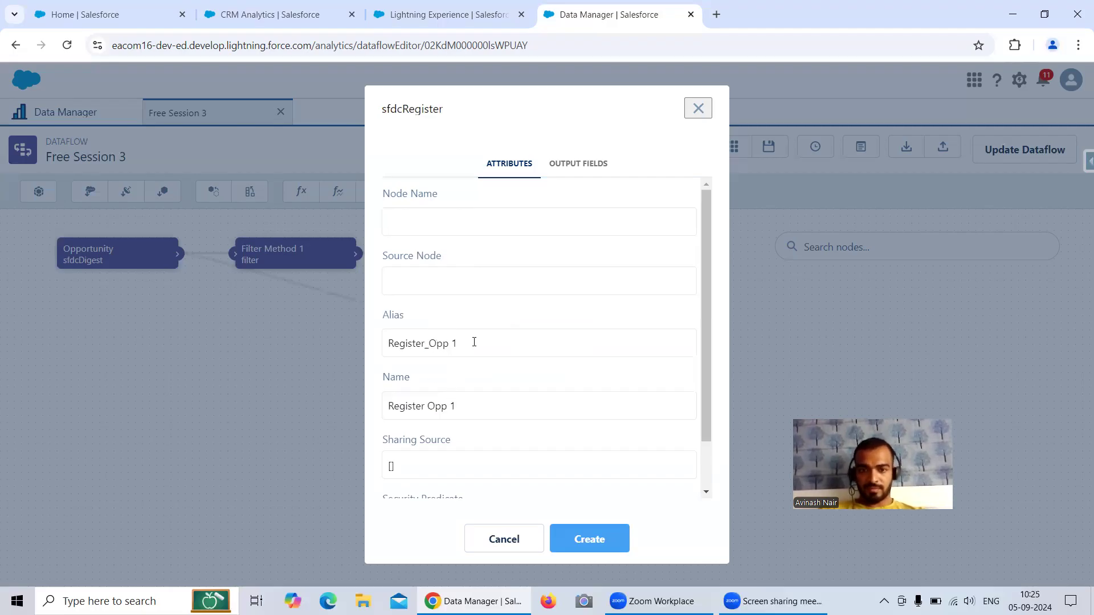
key("BackSpace")
key("BackSpace")
type("_2")
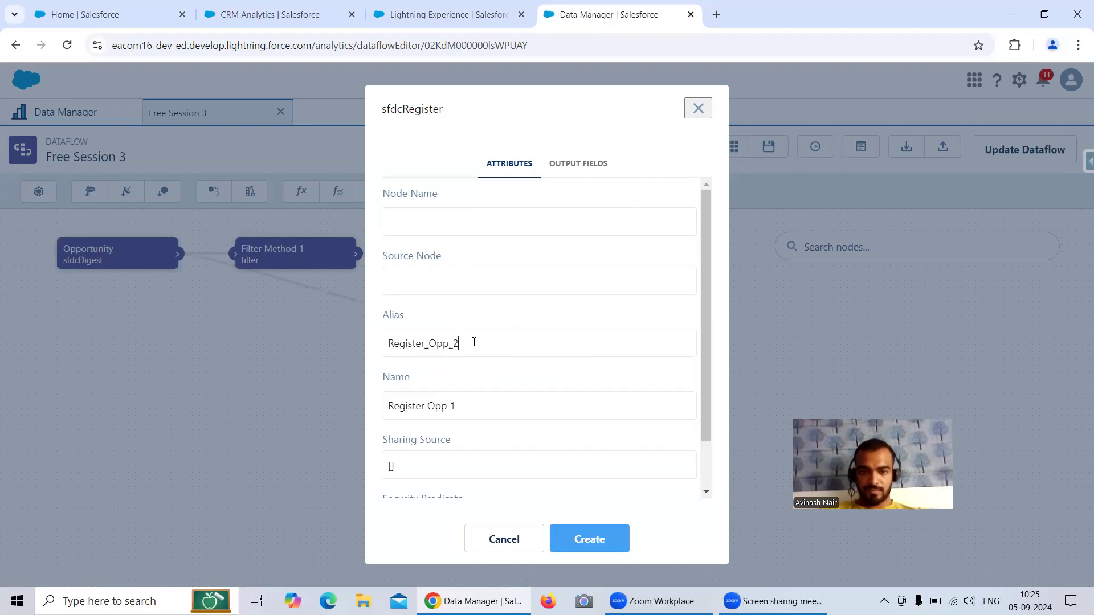
type("2")
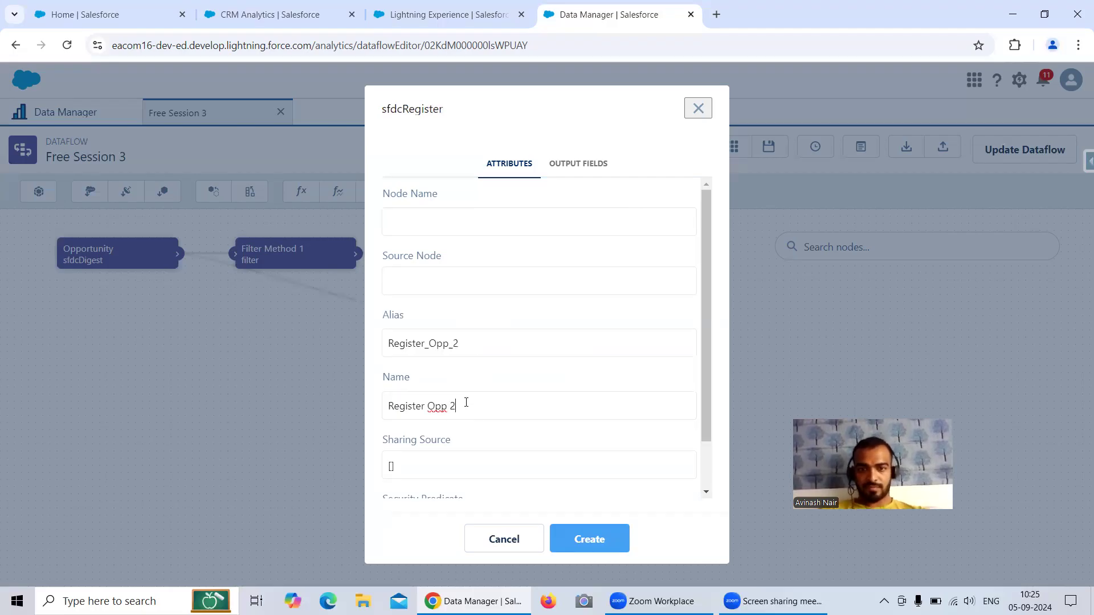
Step: Name the node 'Register Opp 2', feed it from Filter Method 2, and create it
left_click_drag(478, 405, 387, 406)
key("ctrl+c")
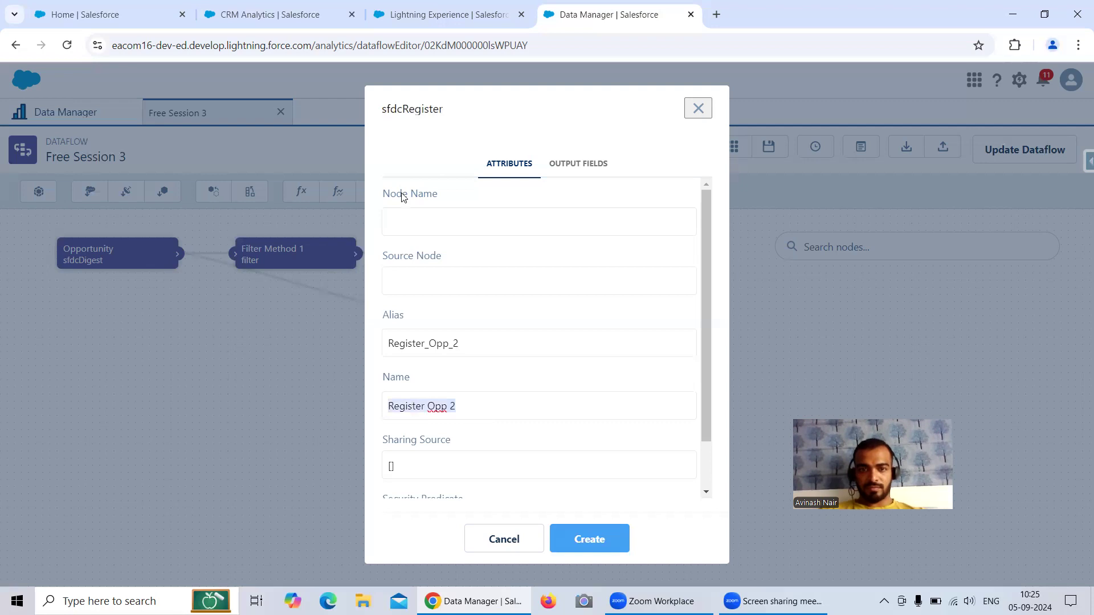
left_click(416, 221)
key("ctrl+v")
left_click(424, 291)
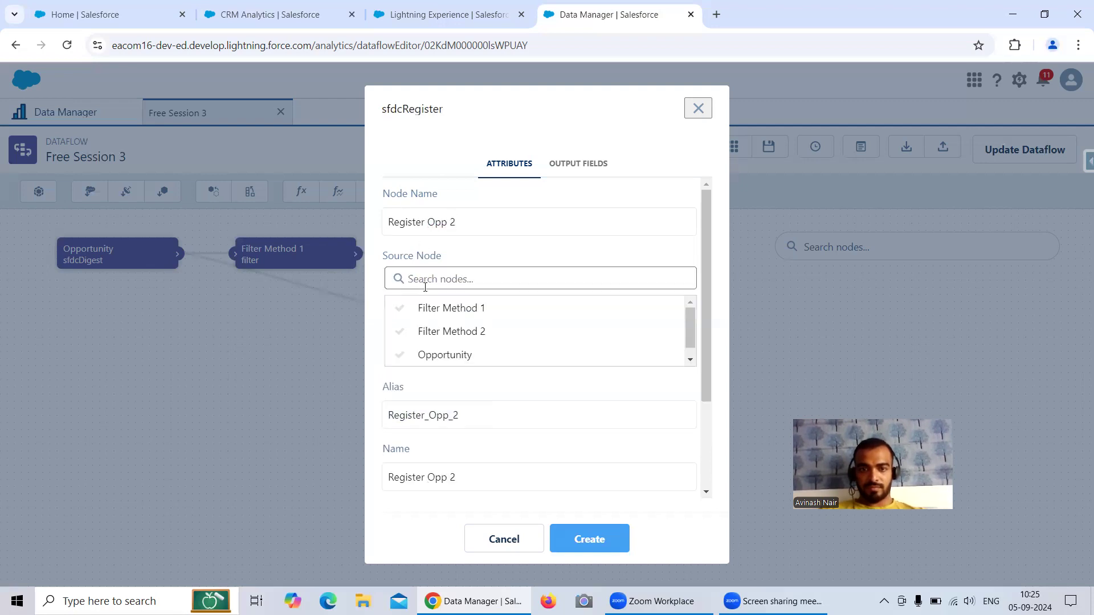
left_click(462, 332)
left_click(588, 525)
Step: Arrange Filter Method 2 and Register Opp 2 as a row beneath the first branch
left_click_drag(501, 303, 366, 323)
left_click_drag(603, 326, 423, 338)
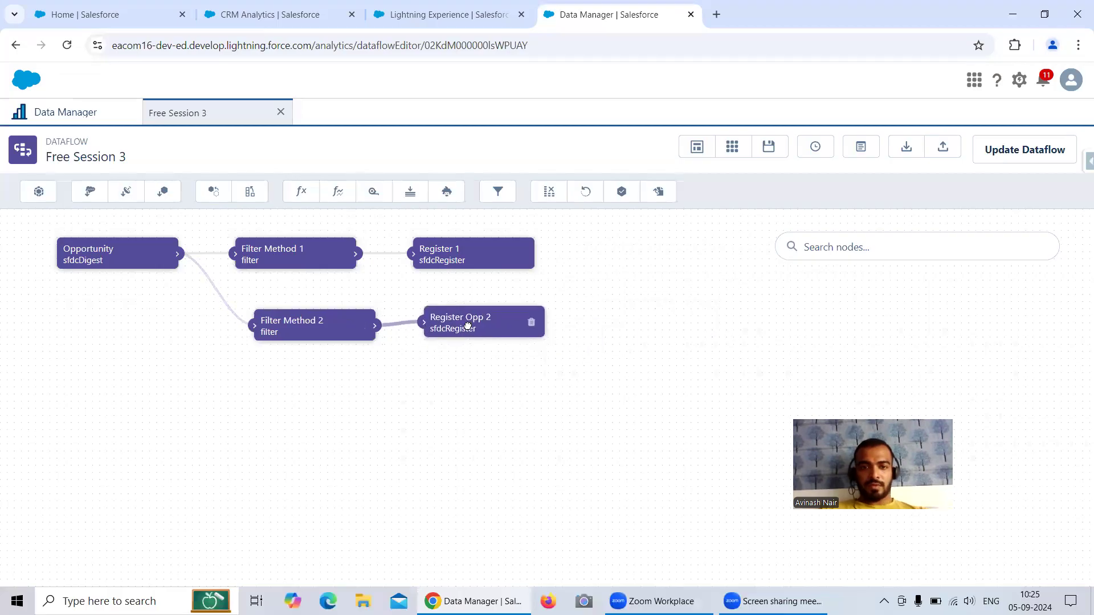
left_click_drag(274, 320, 249, 320)
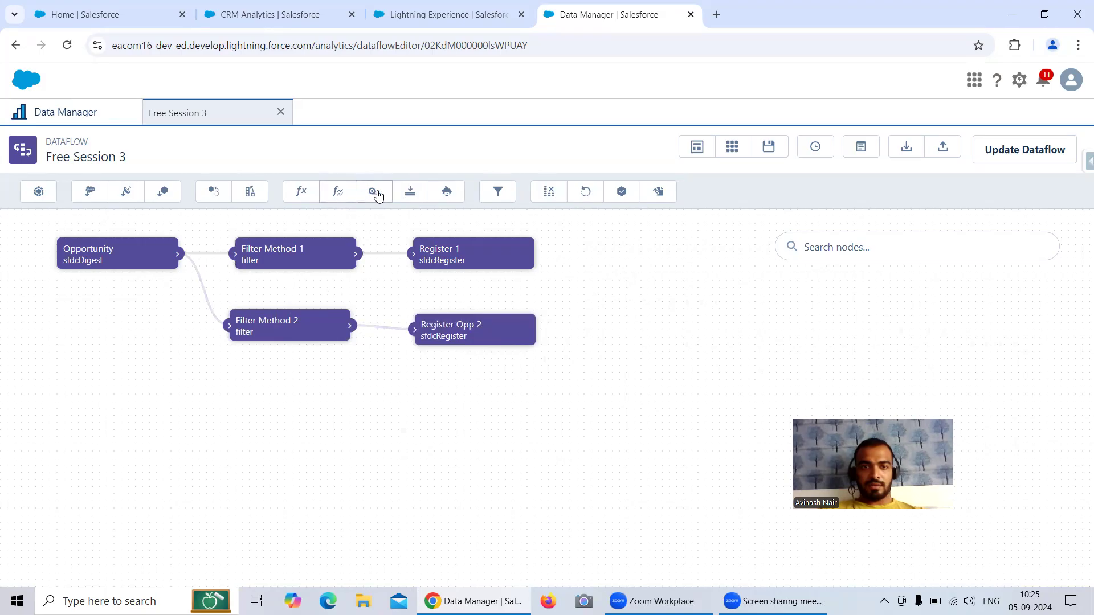
Step: Add a filter node with SAQL keeping StageName "Closed Won" || StageName "Closed Lost"
left_click(497, 194)
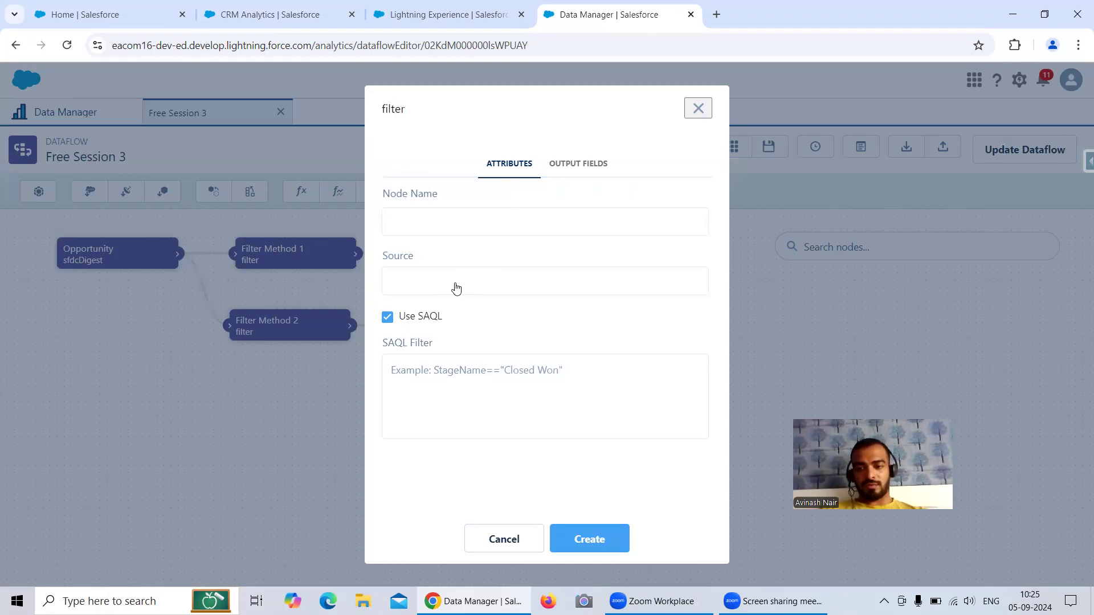
left_click(487, 377)
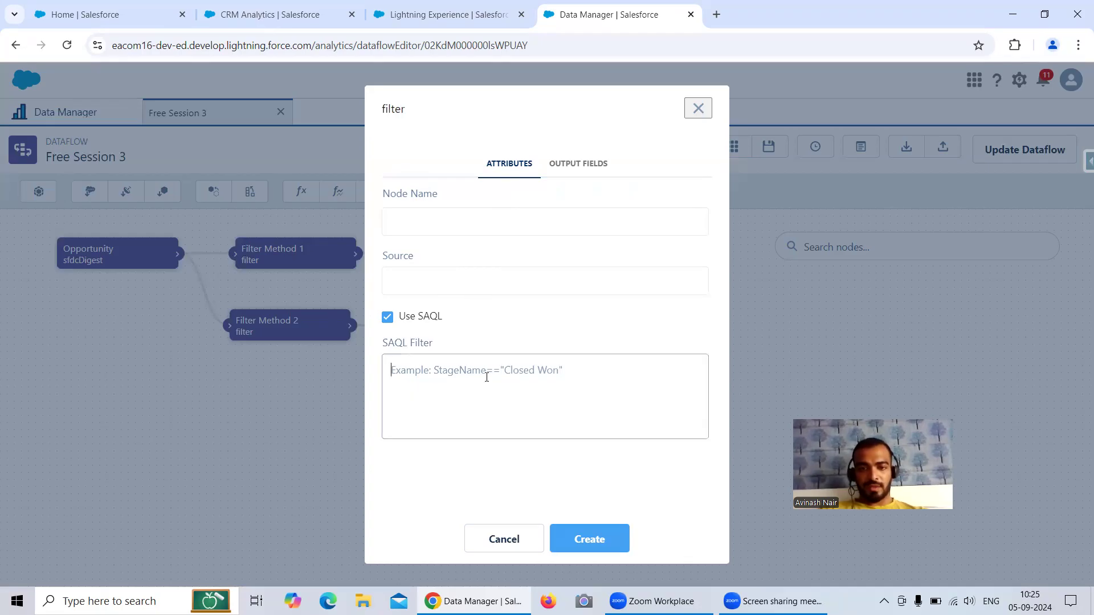
type("StageName ==")
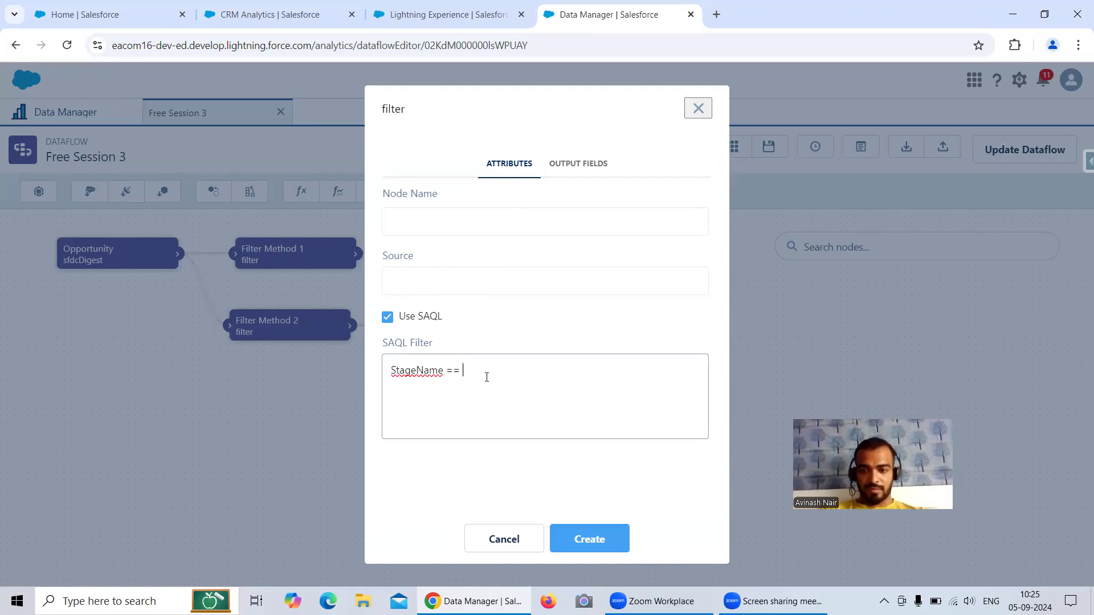
type("ed Won\" \\")
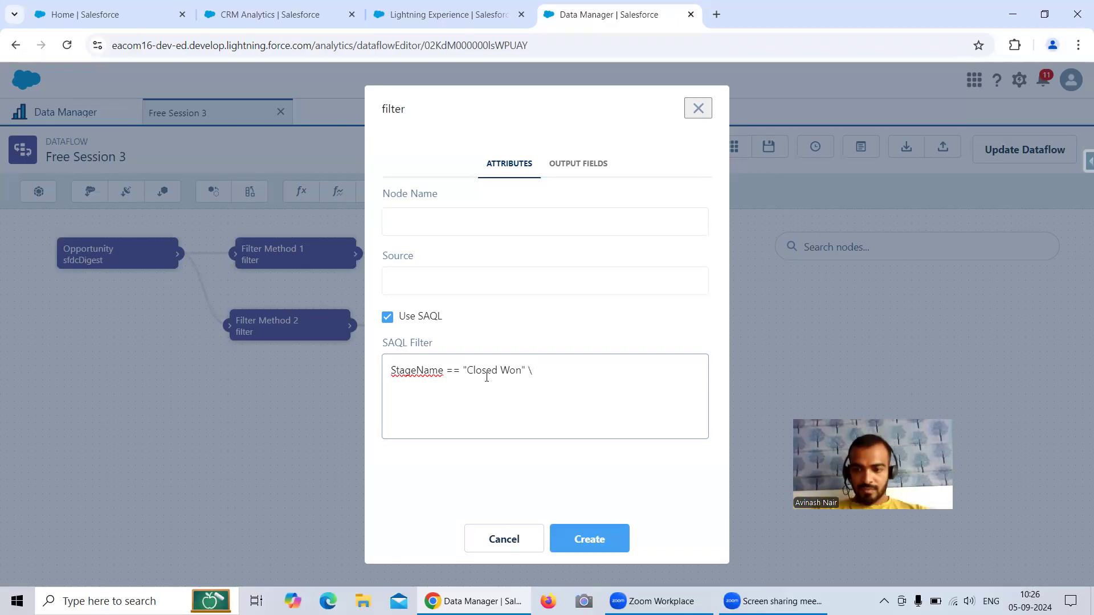
key("BackSpace")
type("|| StageName ==")
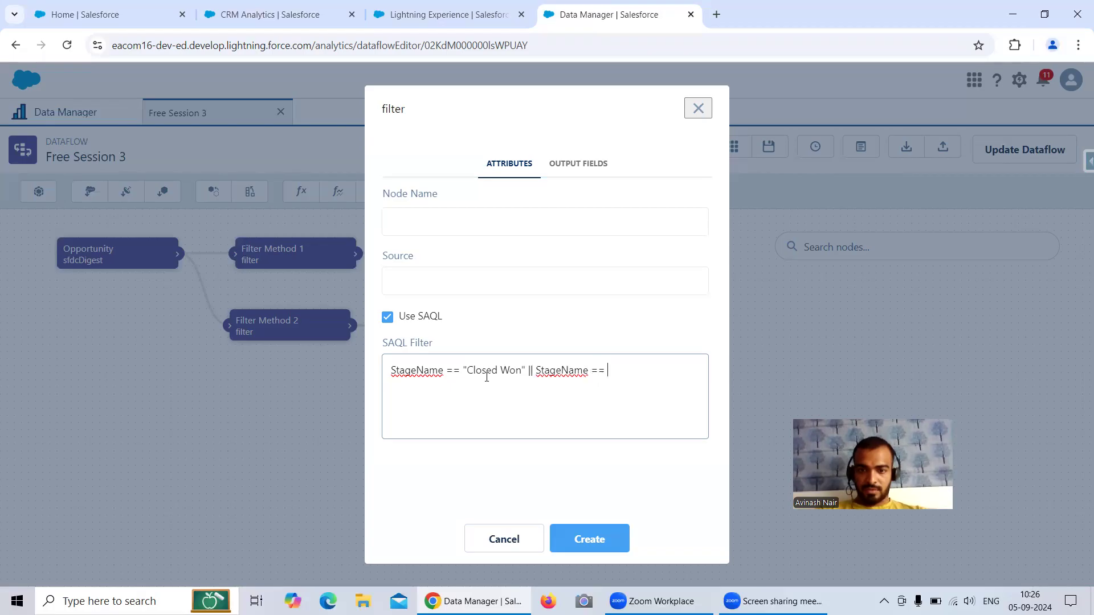
type(" \"Closed Lost")
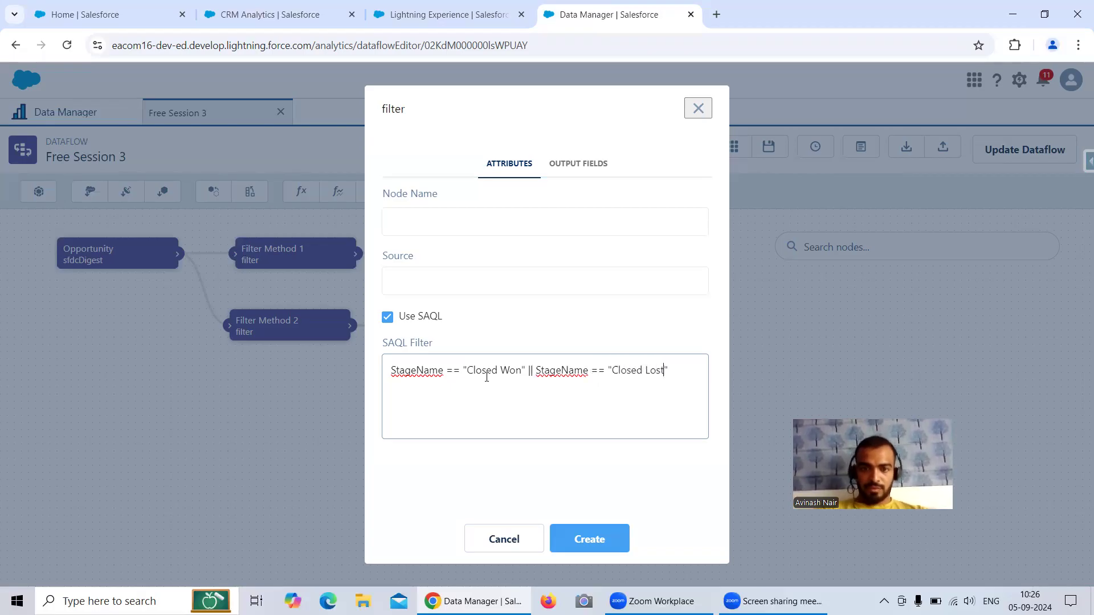
Step: Name it 'Filter Method 3', set source Opportunity, create it, and move it to the lower left
left_click(598, 541)
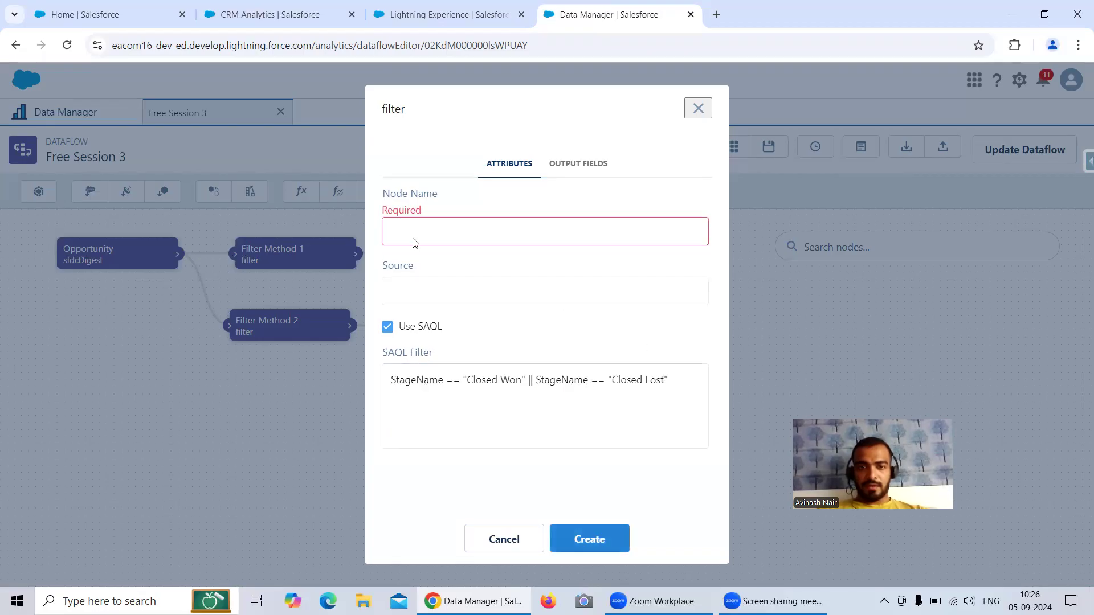
left_click(448, 231)
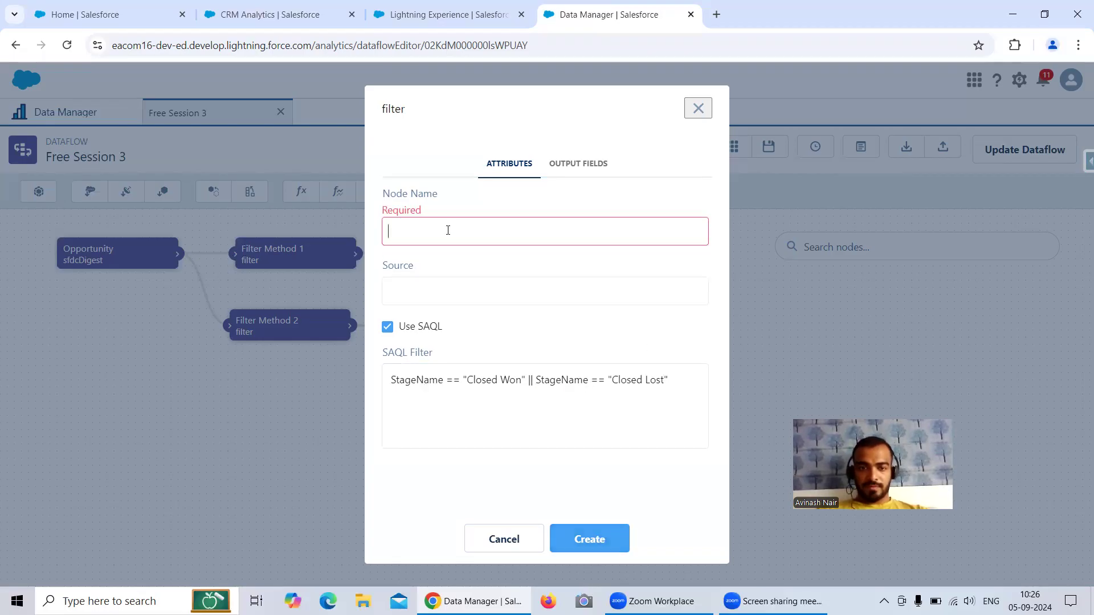
type("Filte")
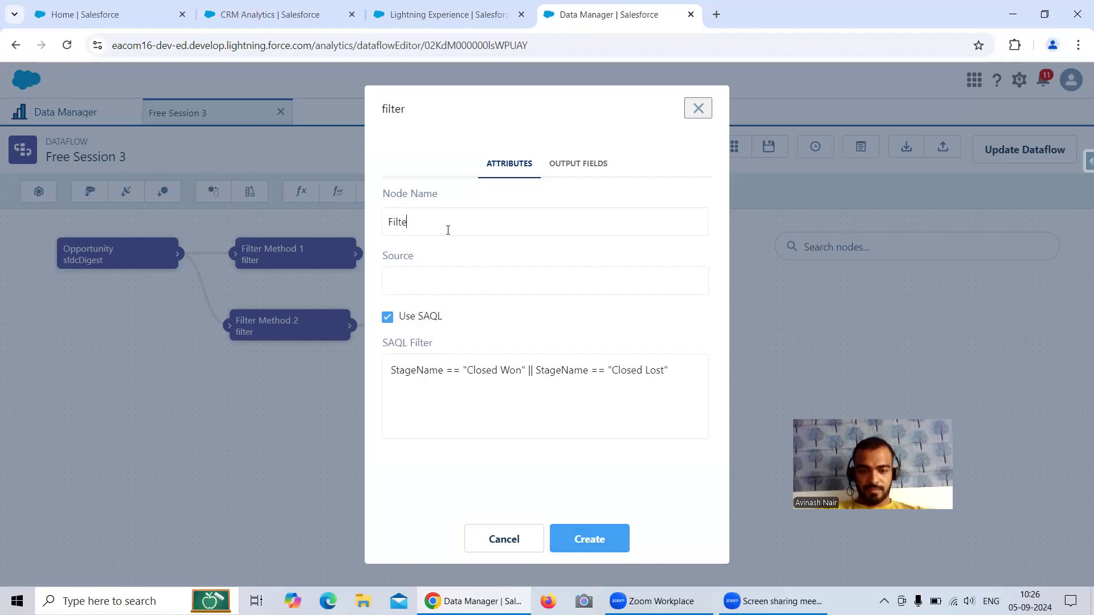
type("r Method 2")
left_click(459, 290)
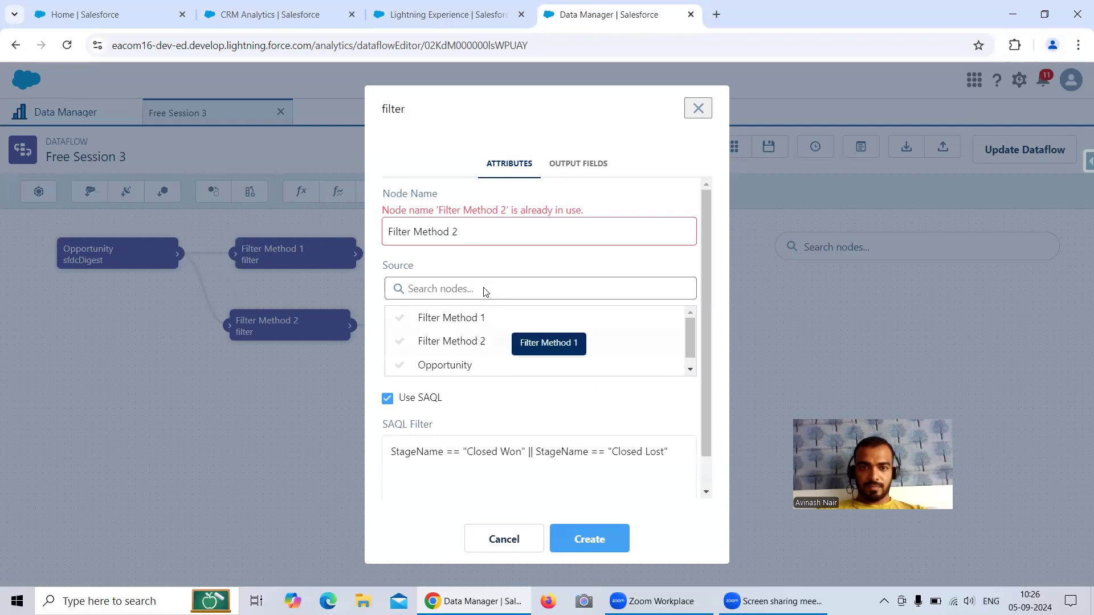
left_click(477, 231)
key("BackSpace")
type("3")
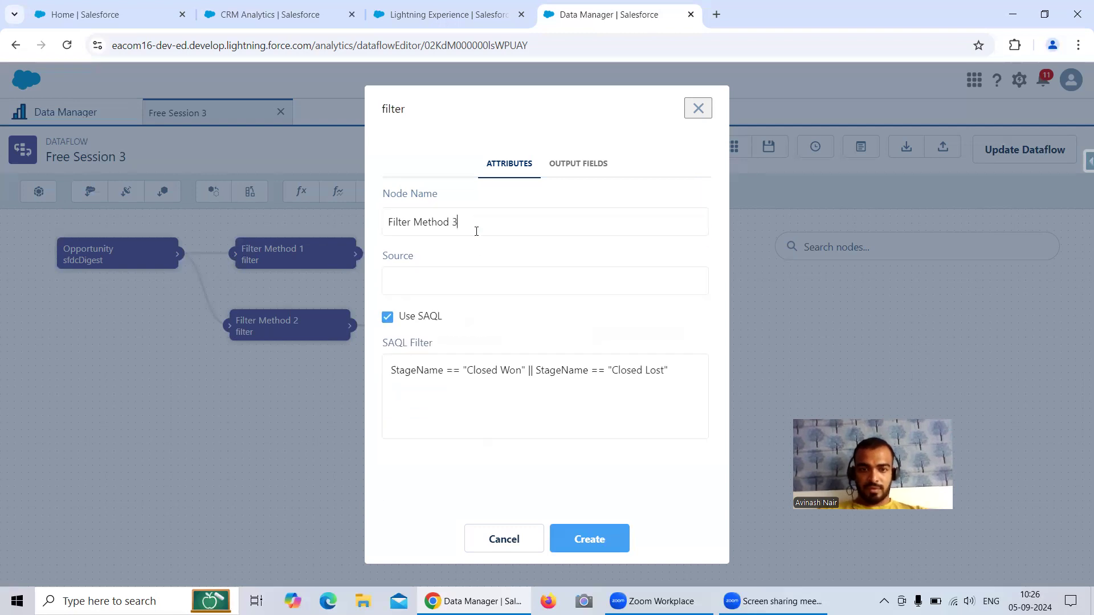
left_click(484, 281)
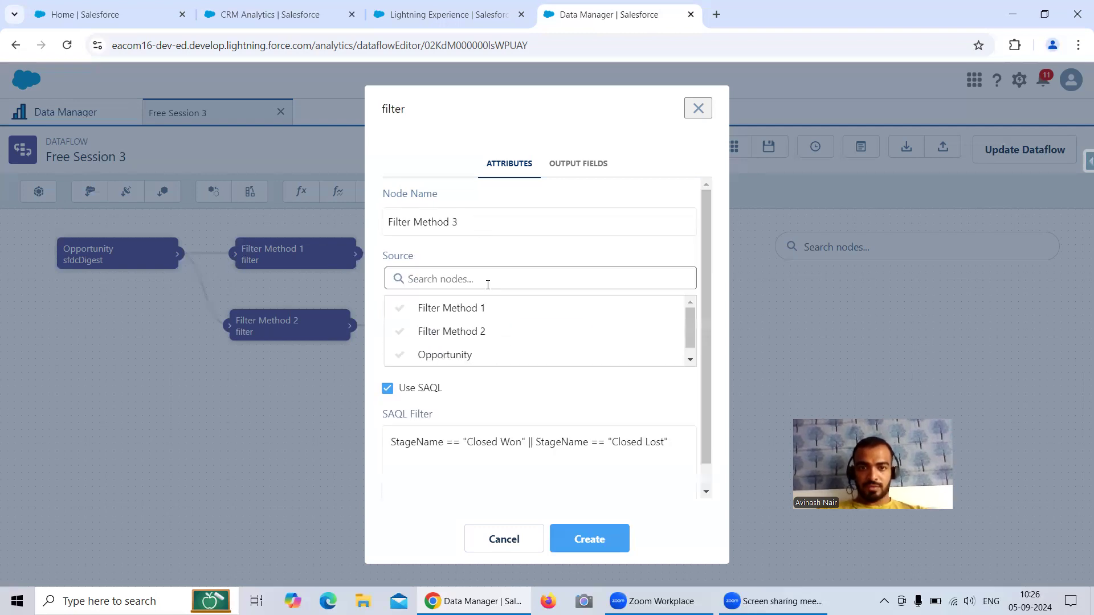
left_click(483, 359)
left_click(589, 543)
left_click_drag(639, 370, 220, 415)
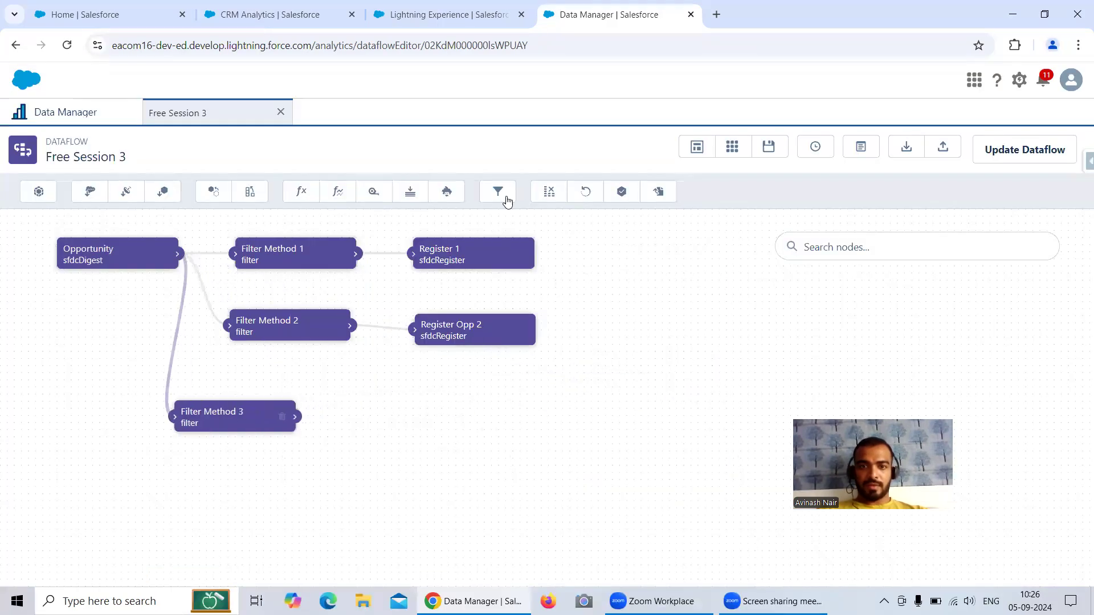
Step: Start a register node with node name and dataset name both 'Register Opp 3'
left_click(621, 193)
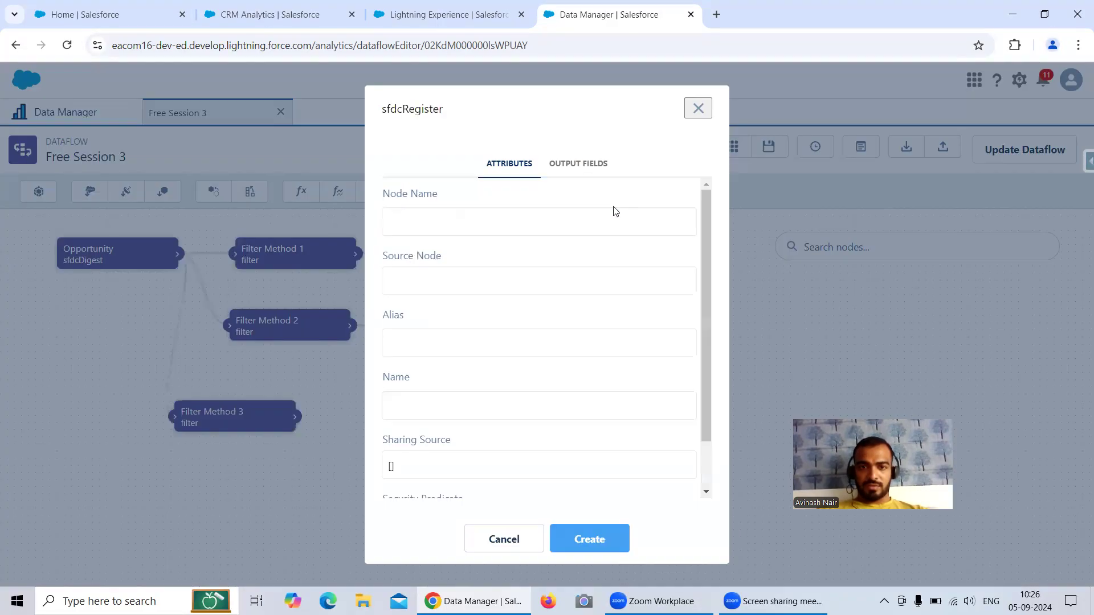
left_click(462, 220)
type("Register Opp 2")
key("BackSpace")
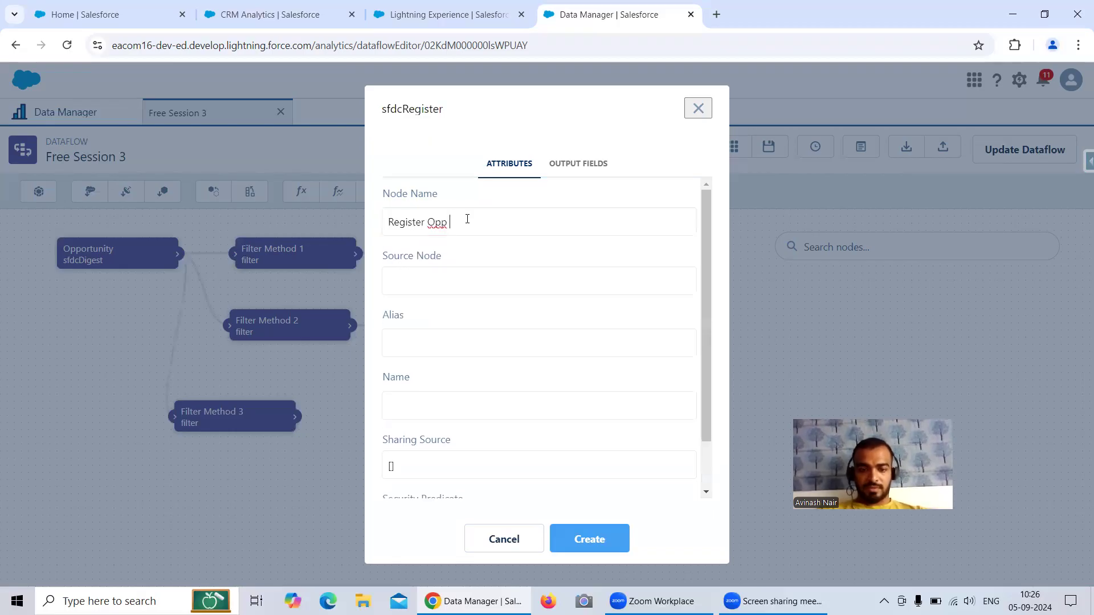
left_click_drag(463, 222, 389, 224)
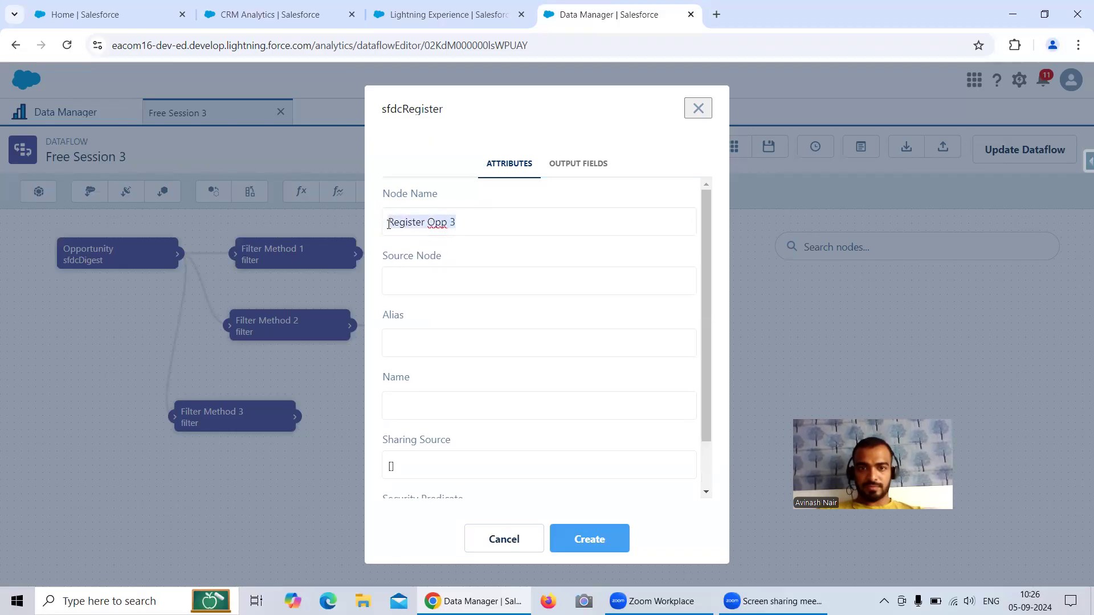
key("ctrl+c")
left_click(425, 402)
key("ctrl+v")
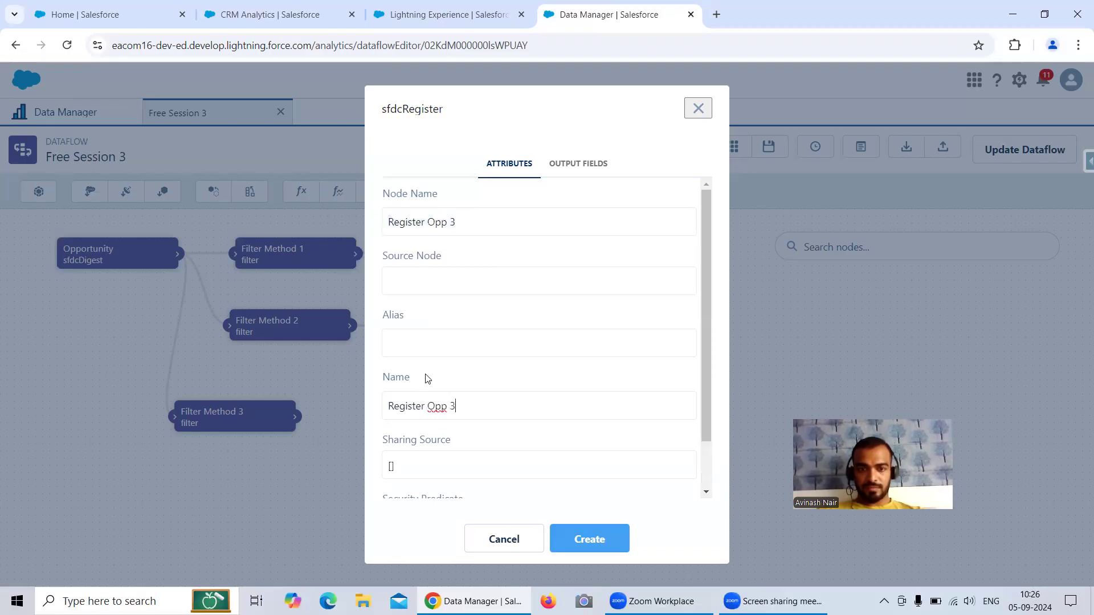
Step: Set alias Register_Opp_3 and source Filter Method 3, then create the node
key("ctrl+v")
key("BackSpace")
type("_")
left_click(454, 339)
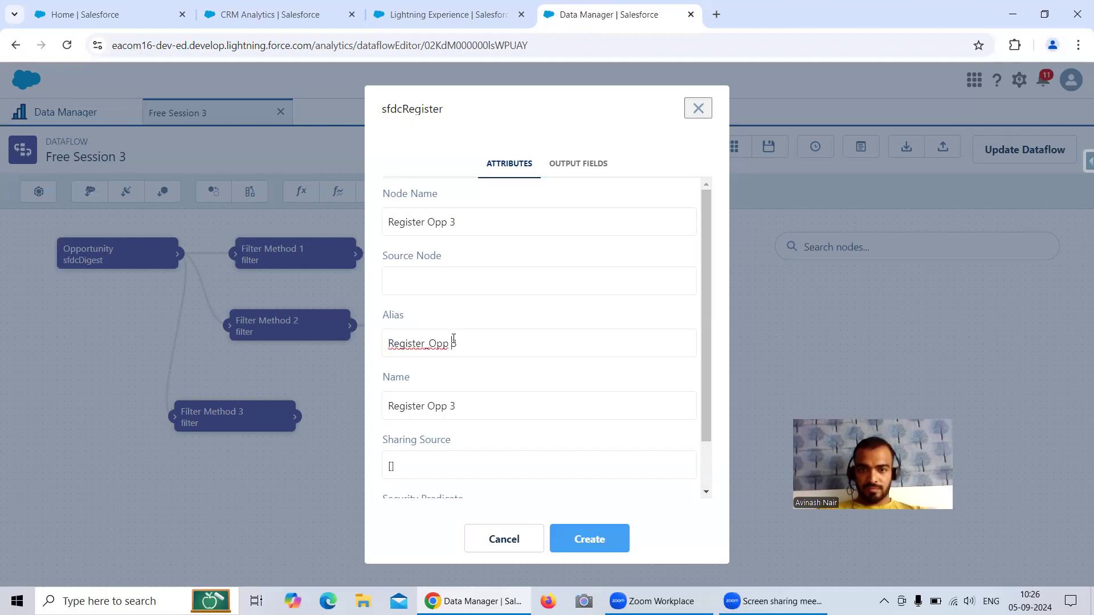
key("BackSpace")
type("_")
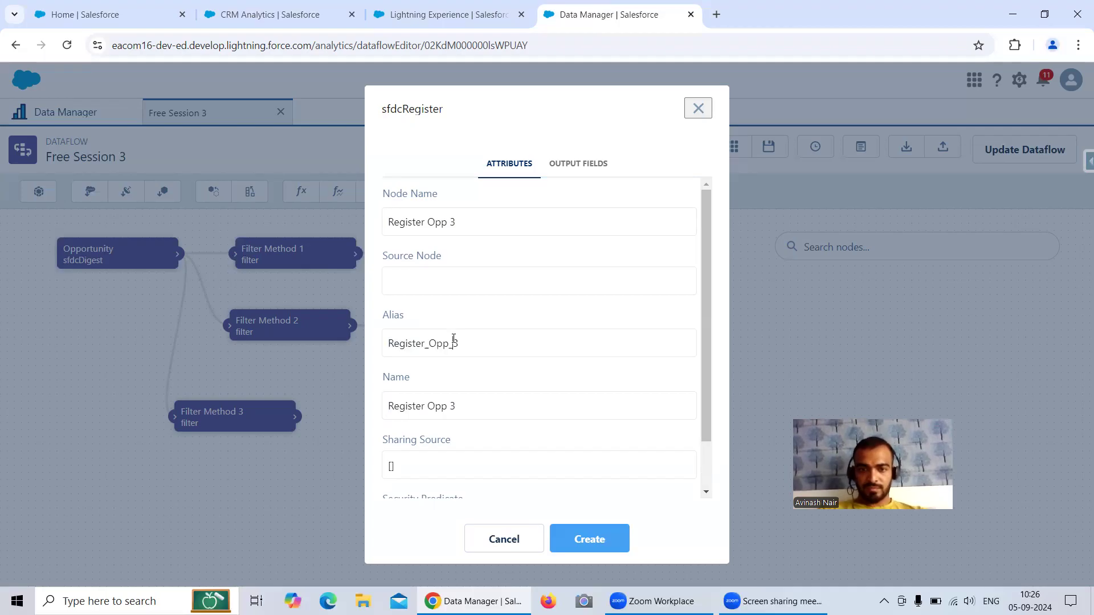
left_click(422, 282)
left_click(452, 353)
left_click(590, 539)
left_click(479, 254)
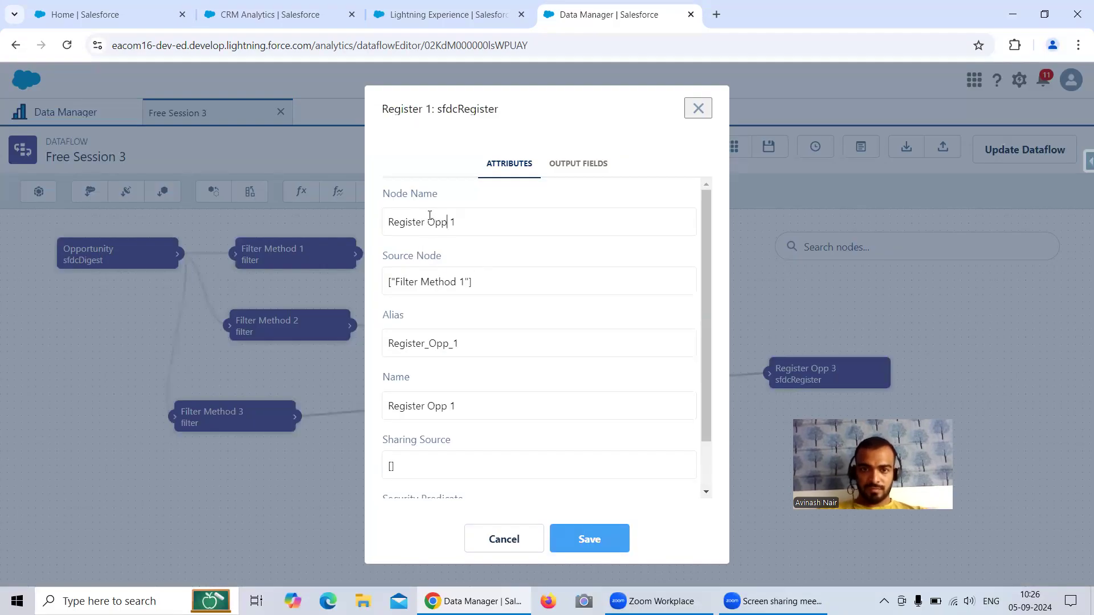
Step: Save Register 1 as Register Opp 1, re-save Register Opp 2, and place Register Opp 3 beside Filter Method 3
left_click(590, 539)
left_click(473, 329)
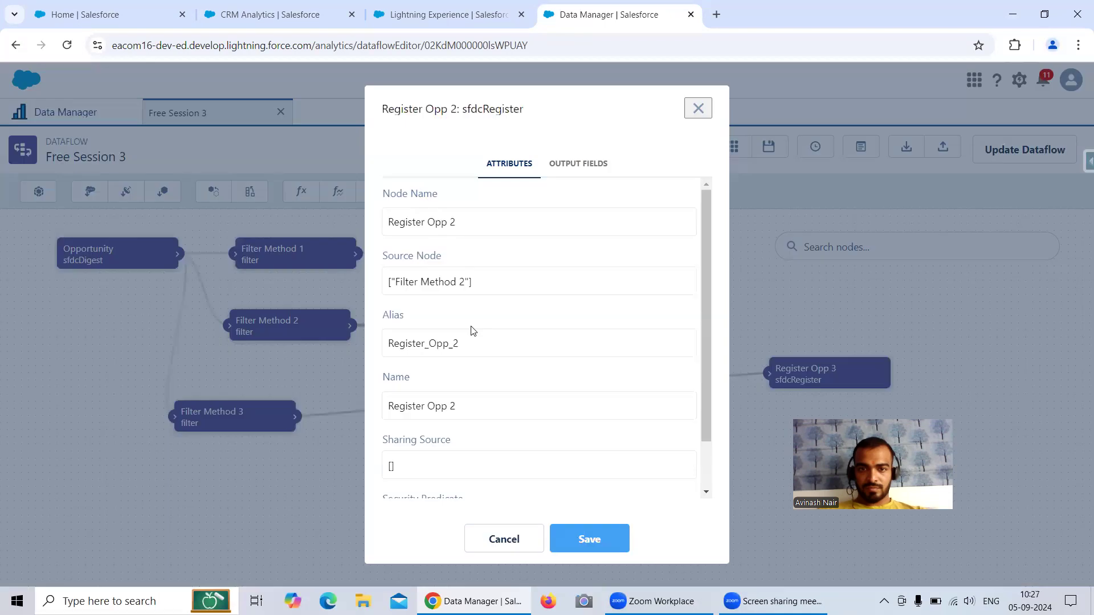
left_click(601, 541)
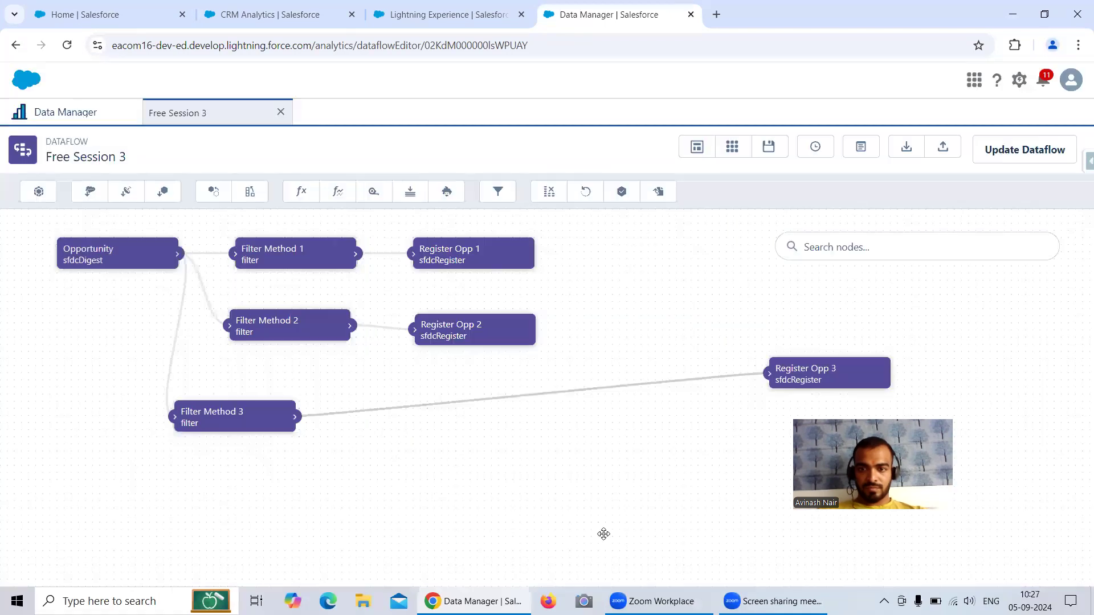
left_click_drag(833, 367, 485, 406)
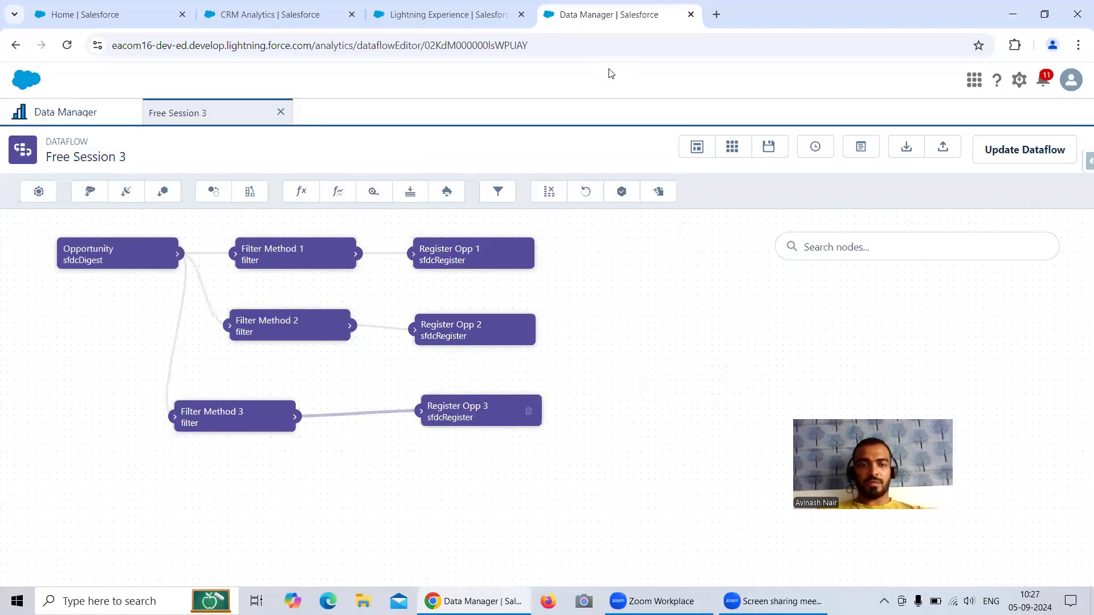
Step: Review the conditions of Filter Methods 1, 2 and 3, then request a dataflow update
left_click(278, 249)
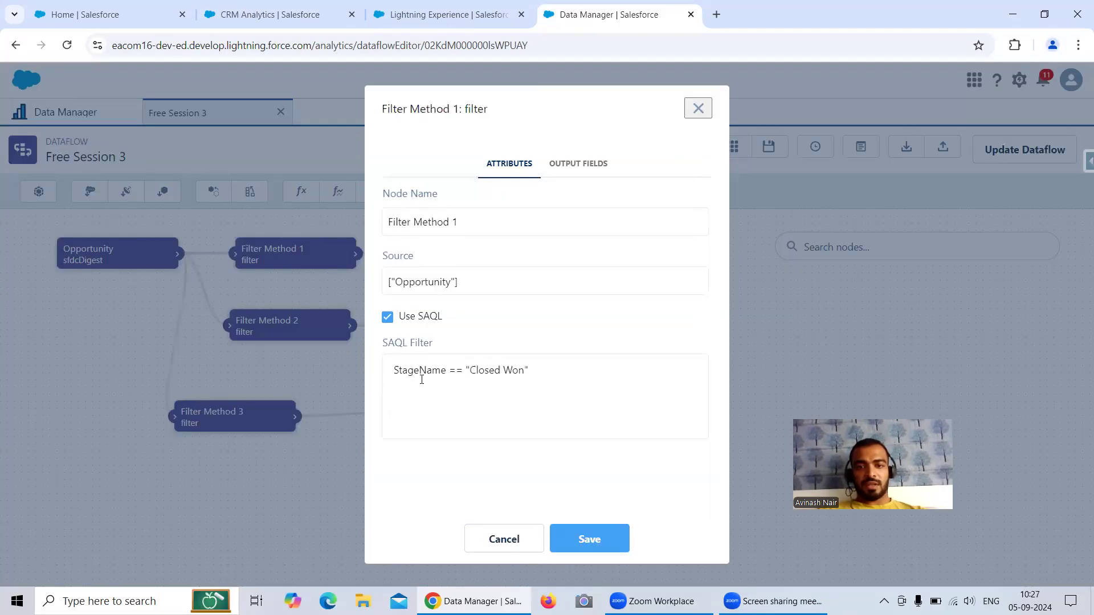
left_click(689, 108)
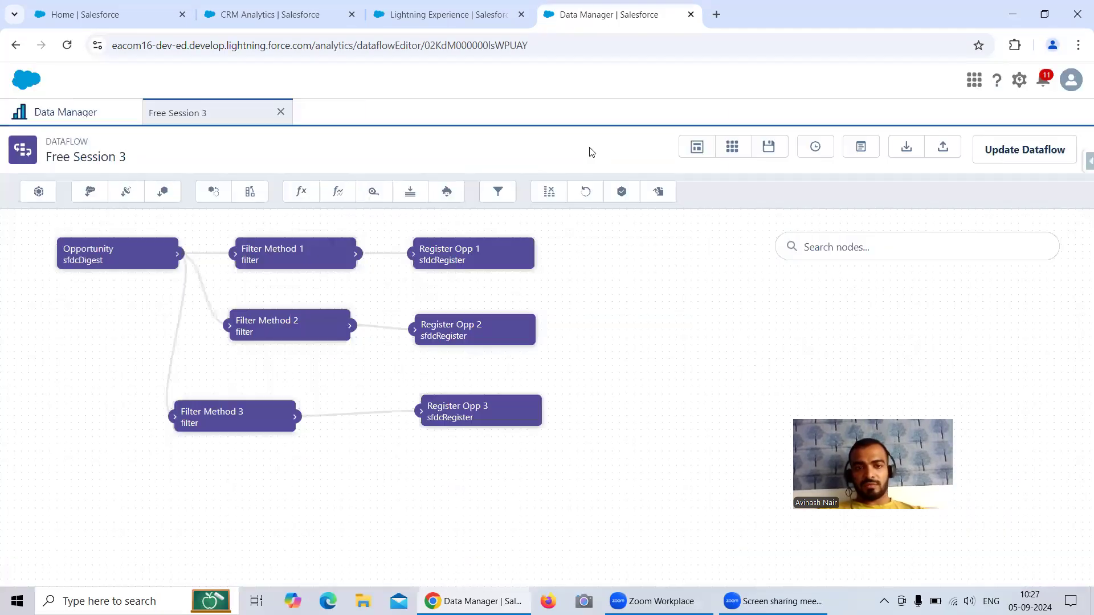
left_click(308, 326)
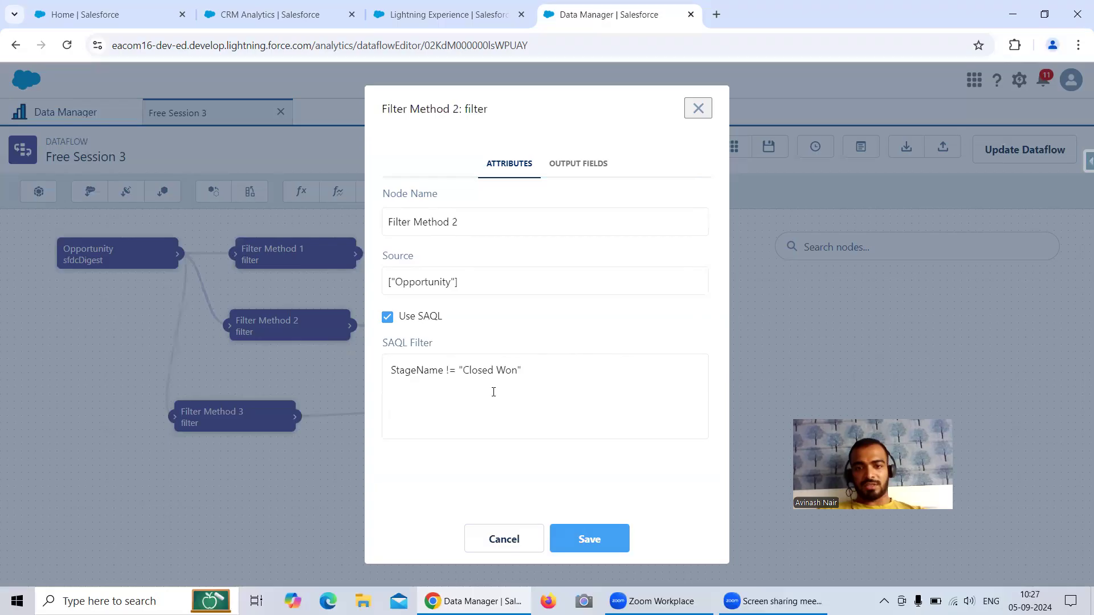
left_click(698, 110)
left_click(282, 416)
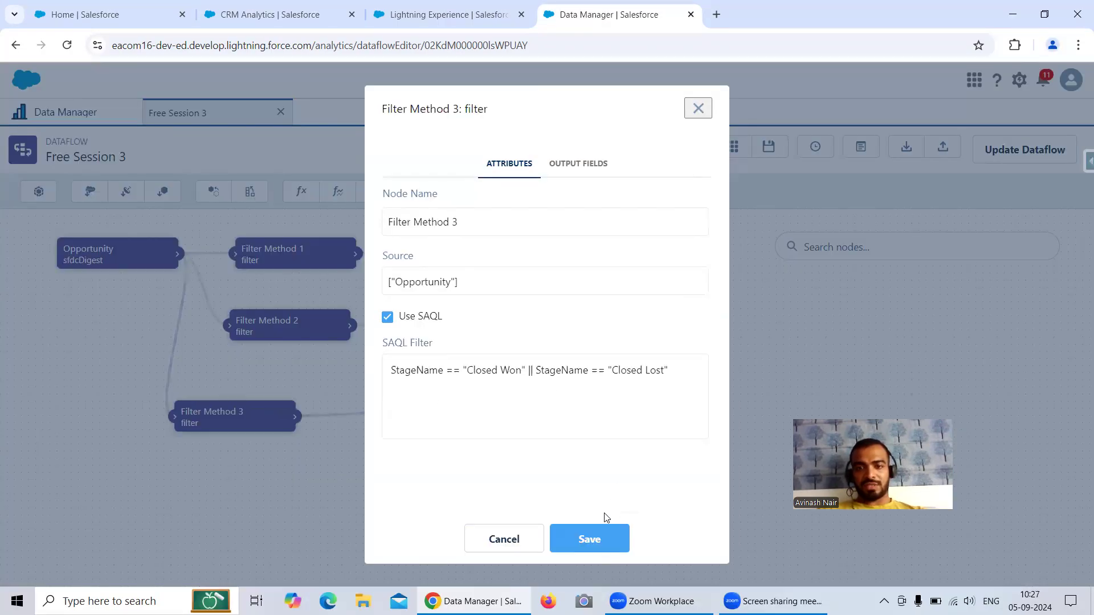
left_click(587, 541)
Step: Save the updated Free Session 3 dataflow, run it, and go to the Data Monitor
left_click(1023, 149)
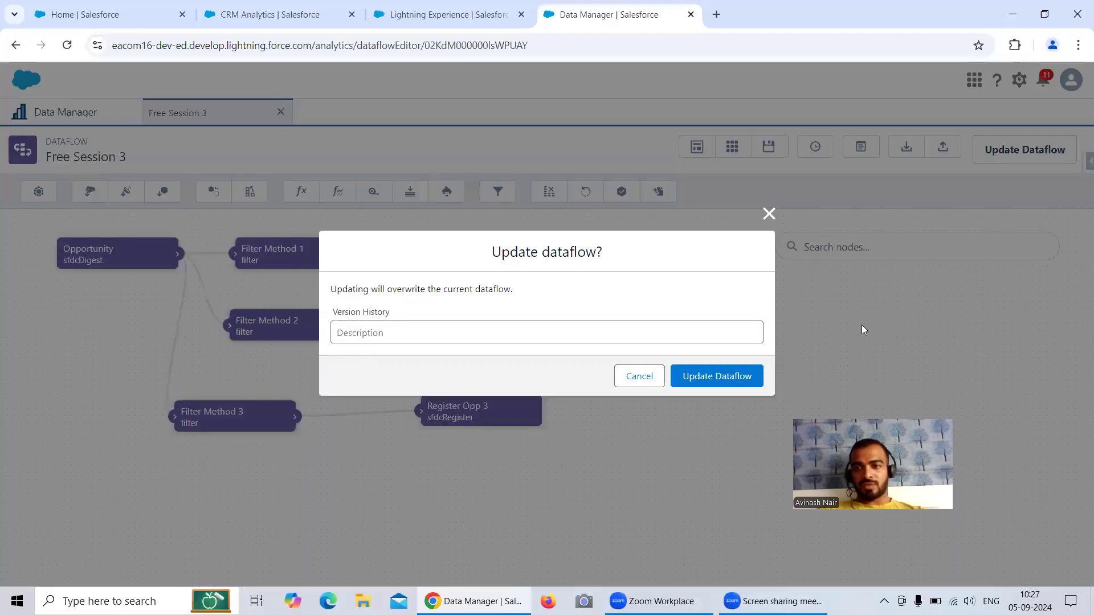
left_click(716, 374)
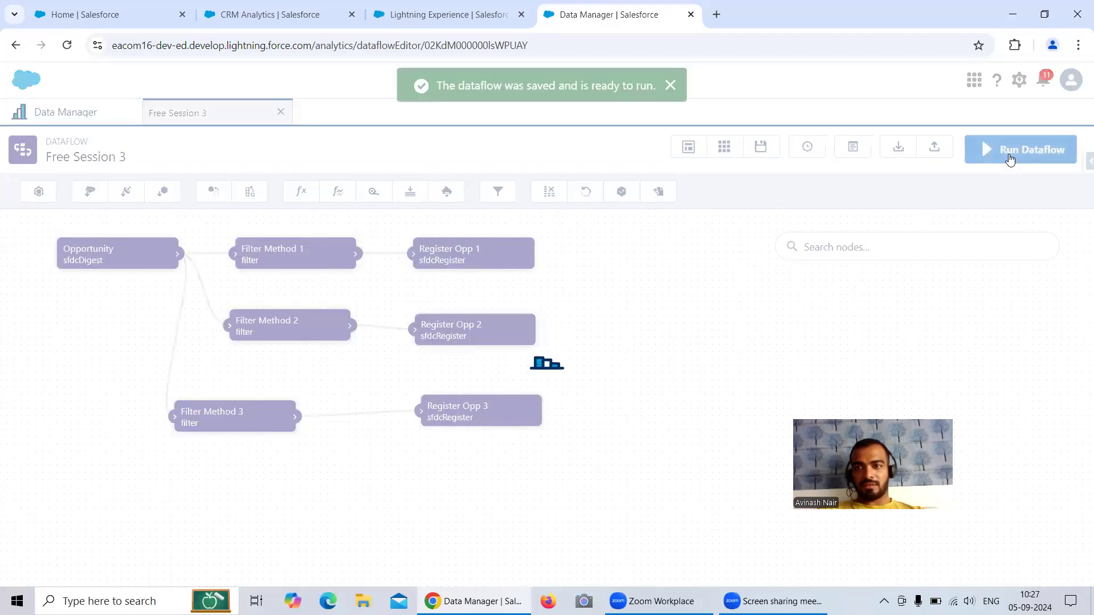
left_click(1021, 150)
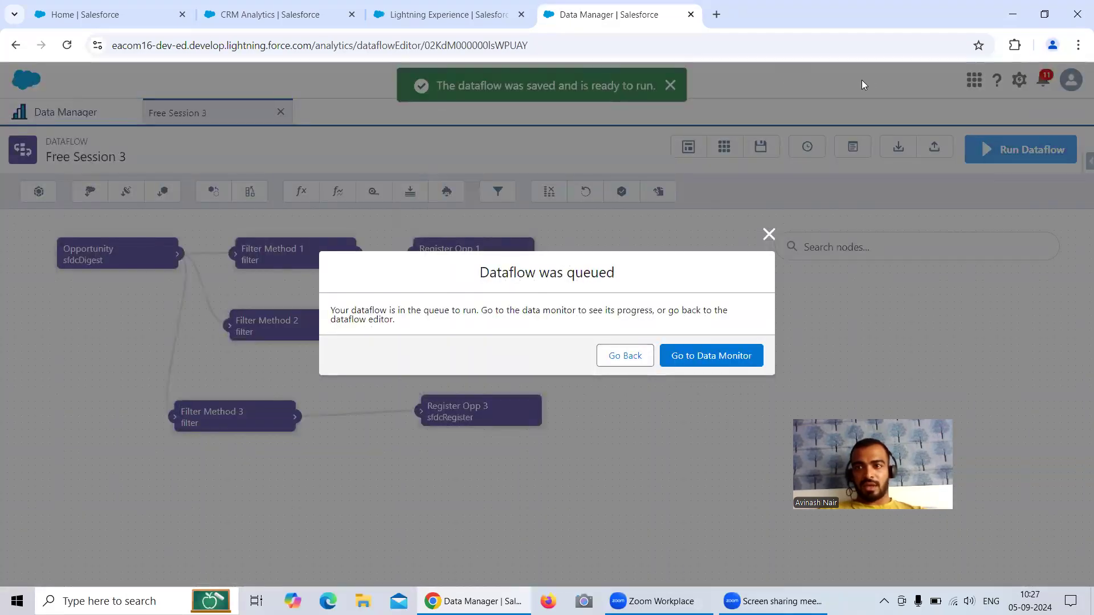
left_click(713, 354)
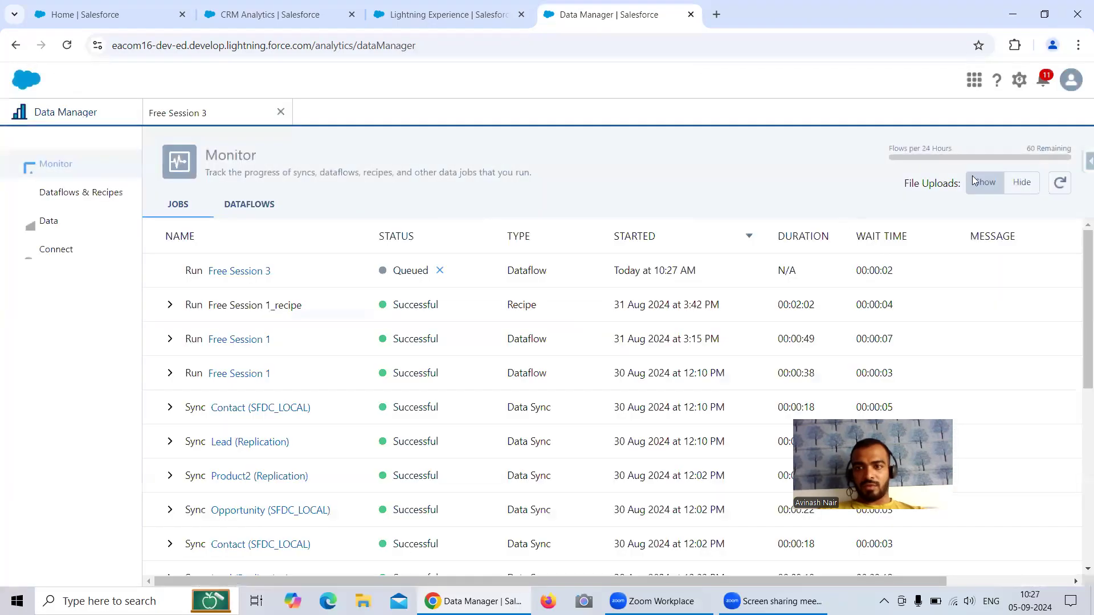
Step: Open Salesforce Inspector's Data Export page in a new browser tab
left_click(1086, 162)
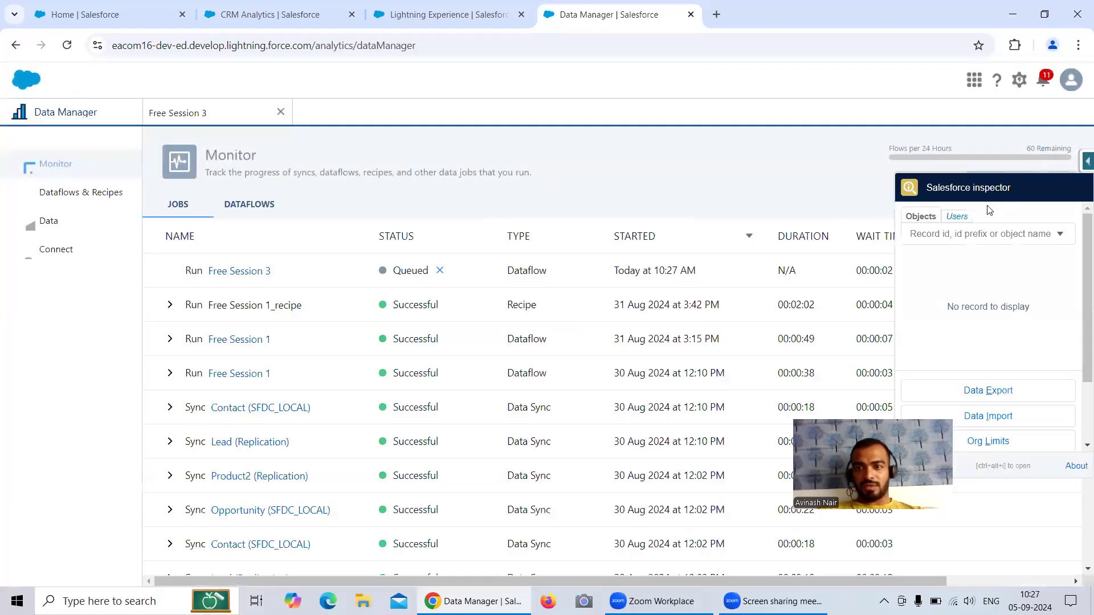
right_click(991, 391)
left_click(912, 405)
Step: Write the export query Select Id, Name, StageName from Opportunity
left_click(752, 14)
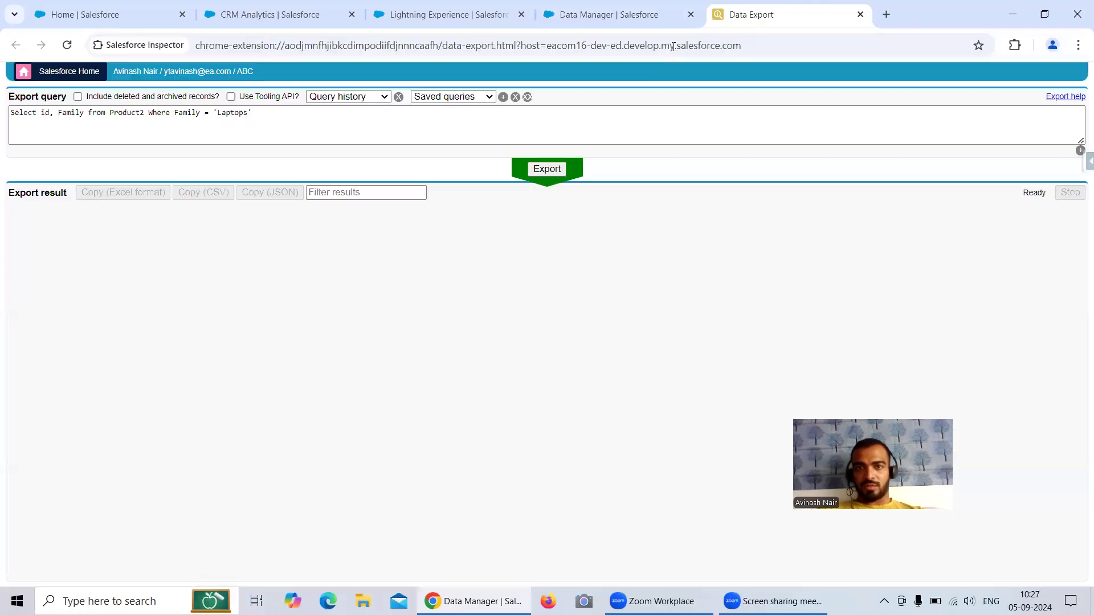
left_click(269, 118)
key("ctrl+a")
key("BackSpace")
type("Select id ")
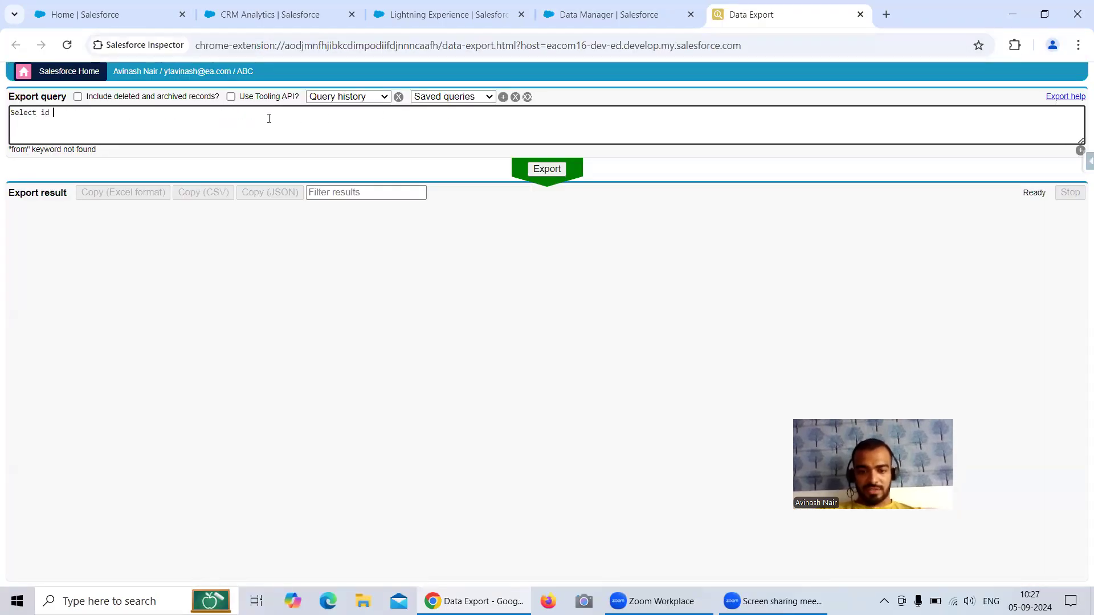
type("from ")
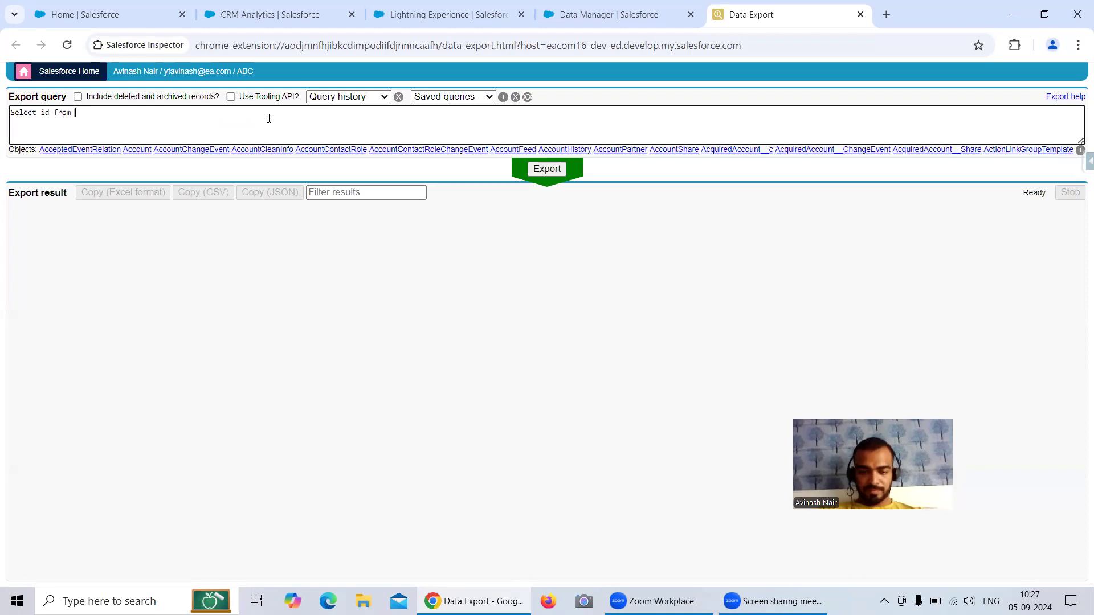
type("Opp")
left_click(57, 150)
left_click(52, 113)
type(", na")
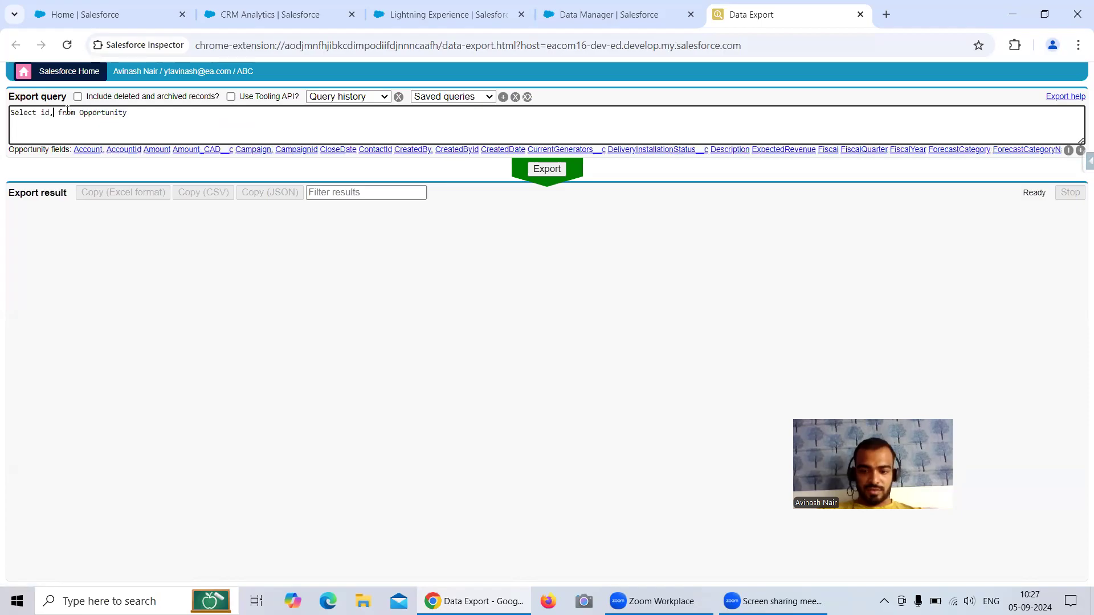
type("me")
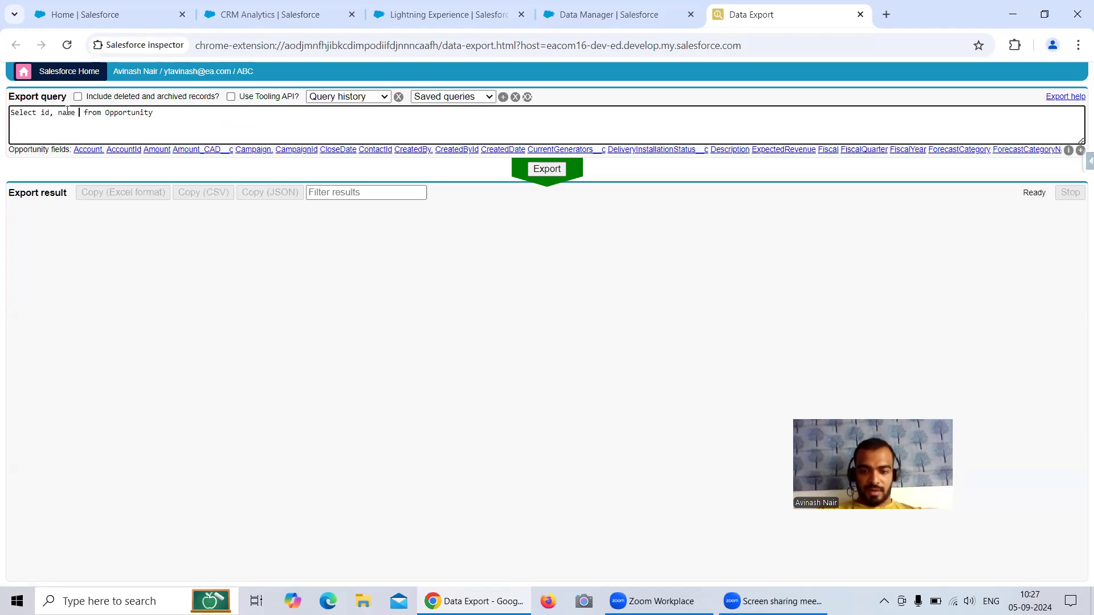
key("BackSpace")
type(", sta")
left_click(94, 150)
Step: Add WHERE StageName = 'Closed Won' and export, returning 398 opportunities
left_click(323, 116)
type("Where ")
type("Stage")
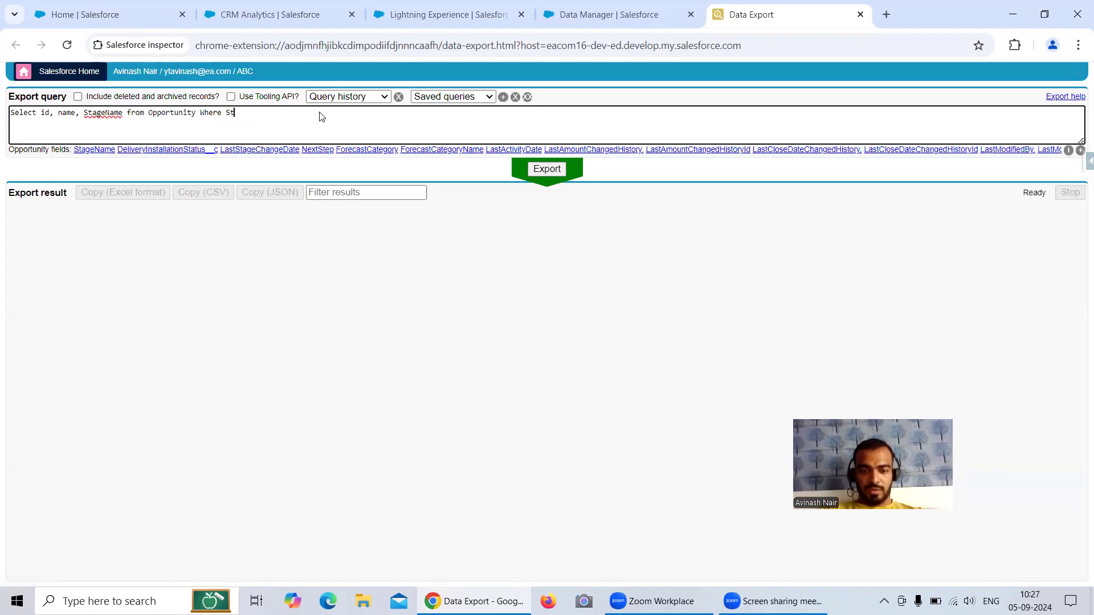
left_click(97, 112)
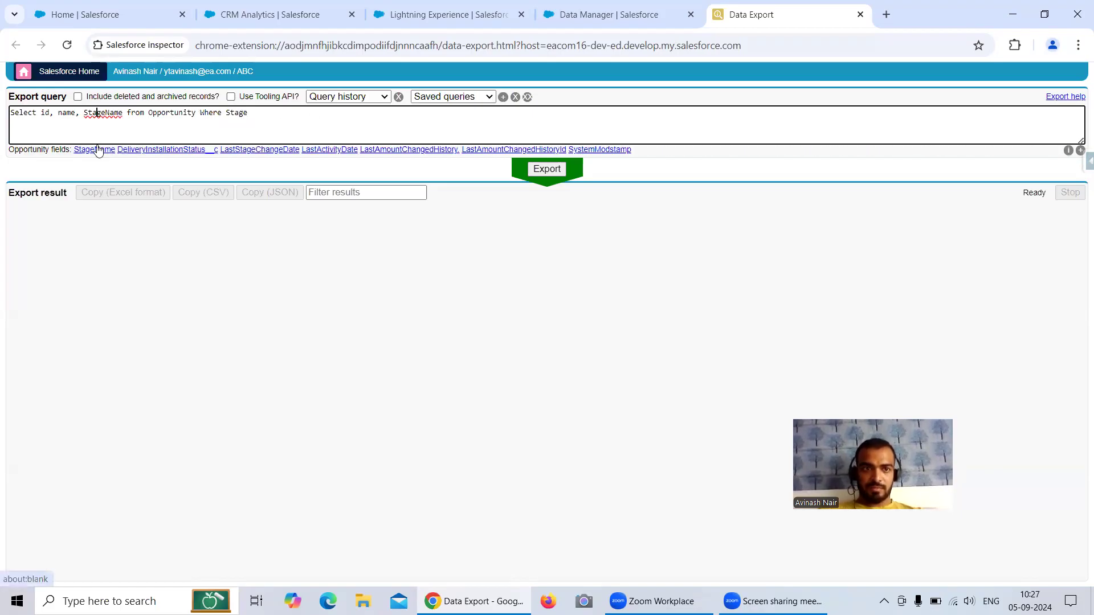
left_click(95, 150)
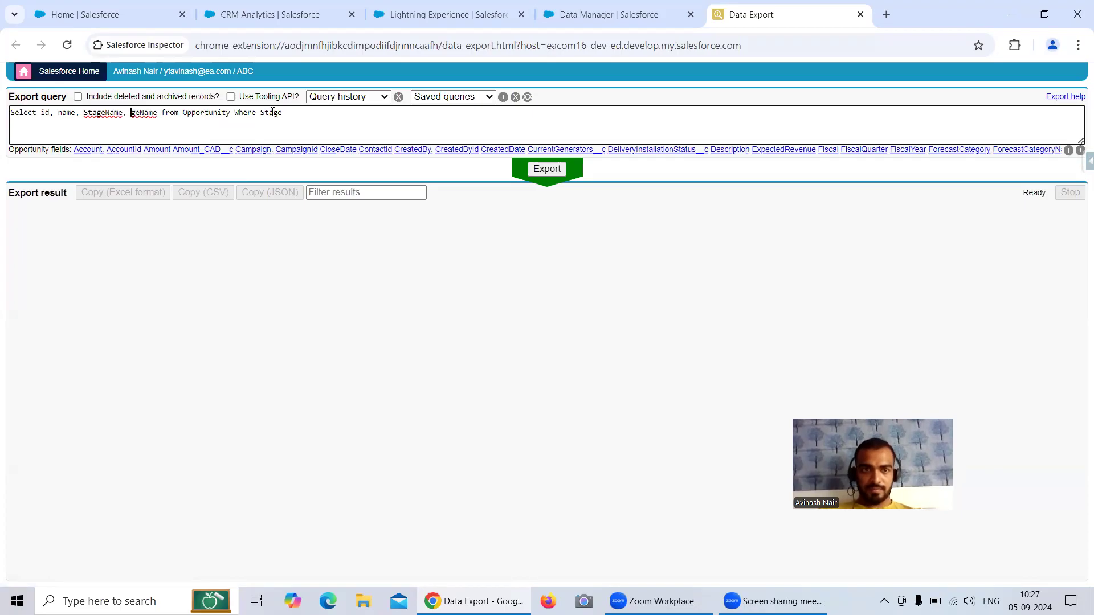
left_click_drag(156, 113, 123, 117)
key("BackSpace")
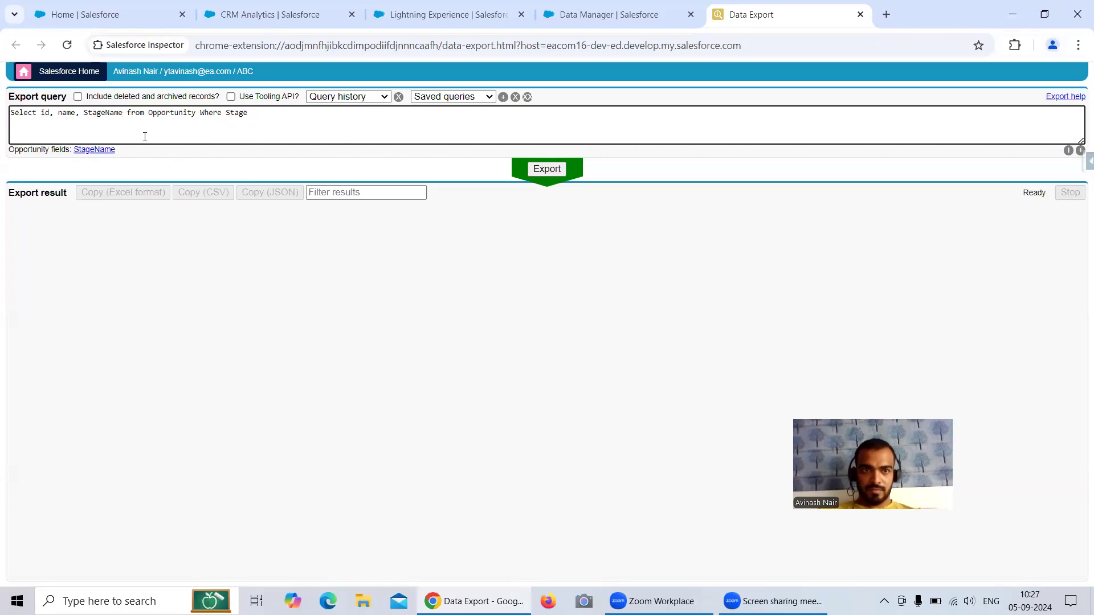
left_click(257, 111)
left_click(102, 150)
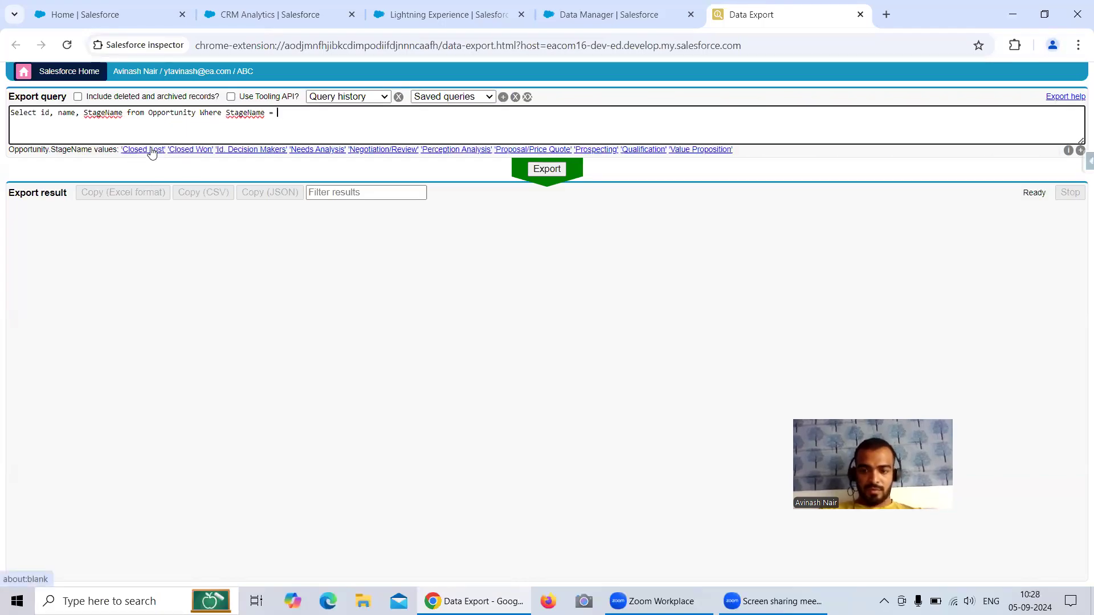
type("''")
key("Left")
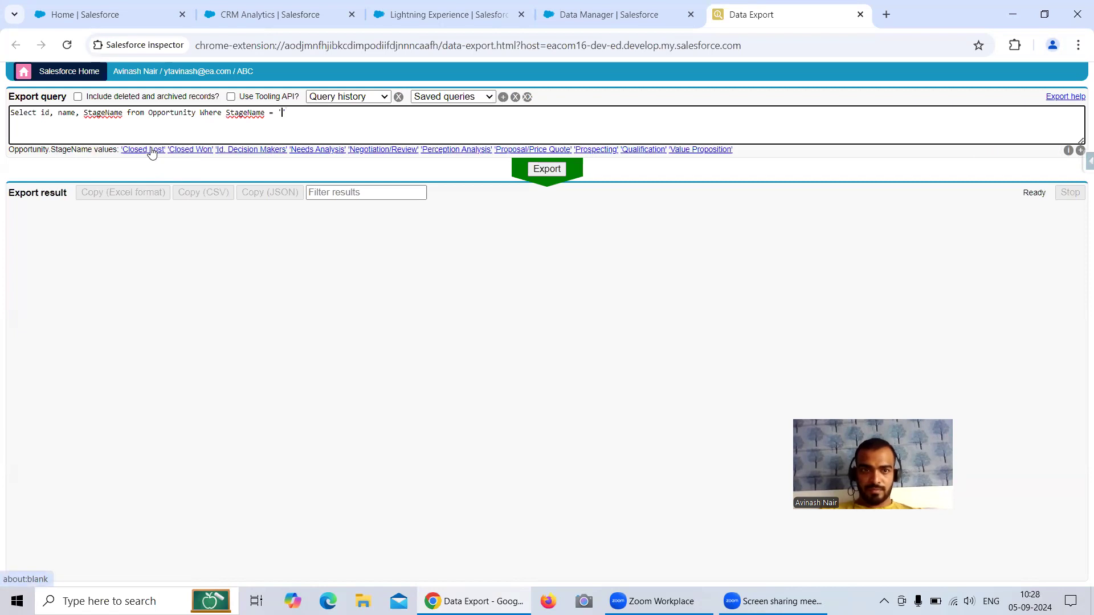
type("Closed Won")
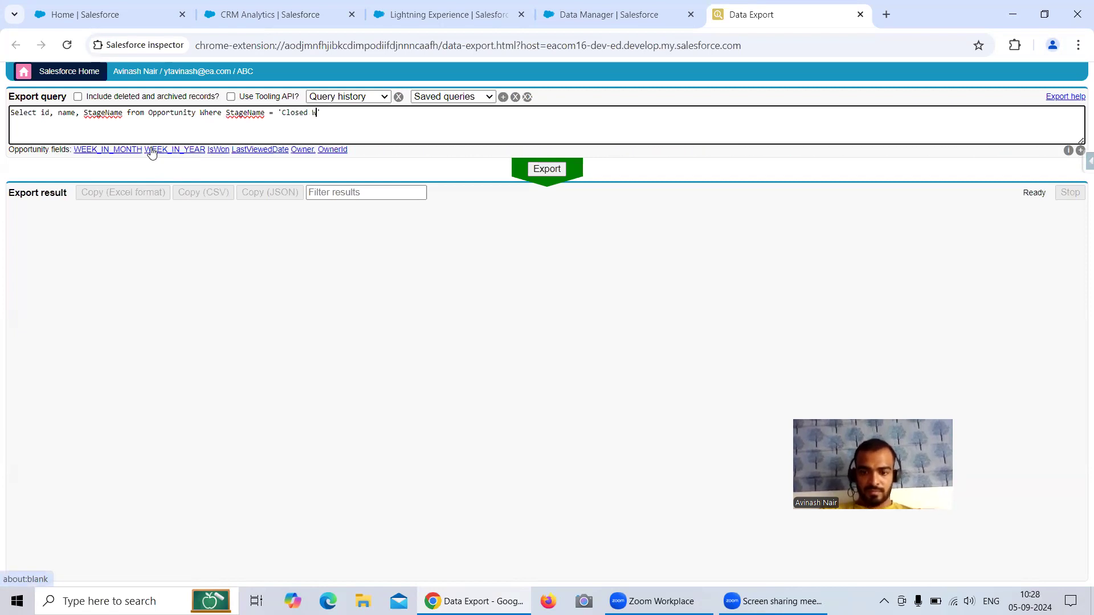
left_click(545, 169)
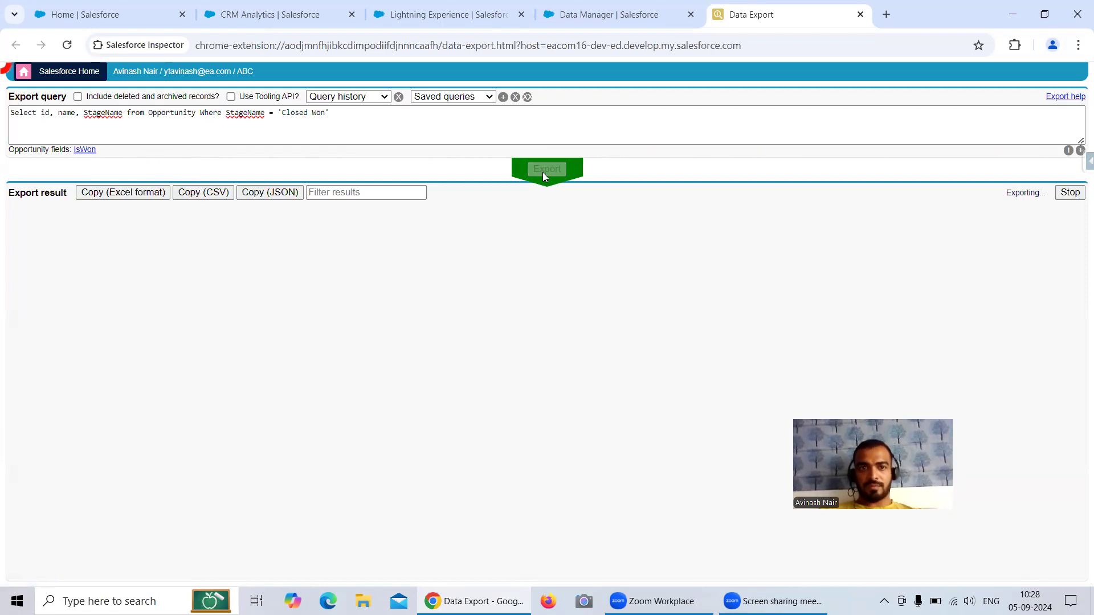
Step: In a new Data Export tab, rerun with StageName != 'Closed Won' (313 rows), then return to Data Manager
triple_click(312, 117)
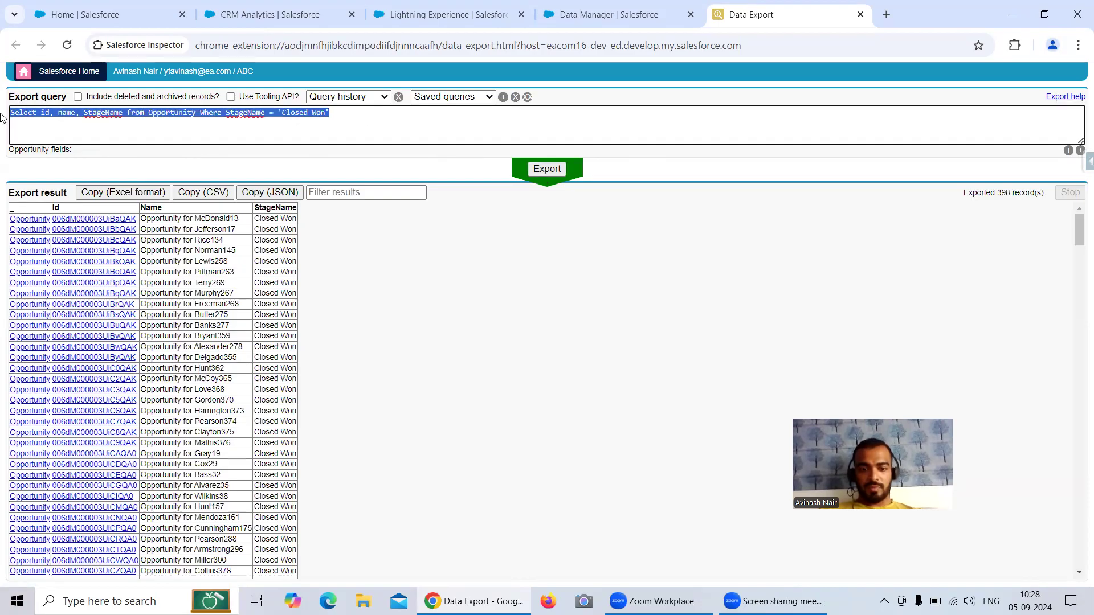
left_click(1086, 163)
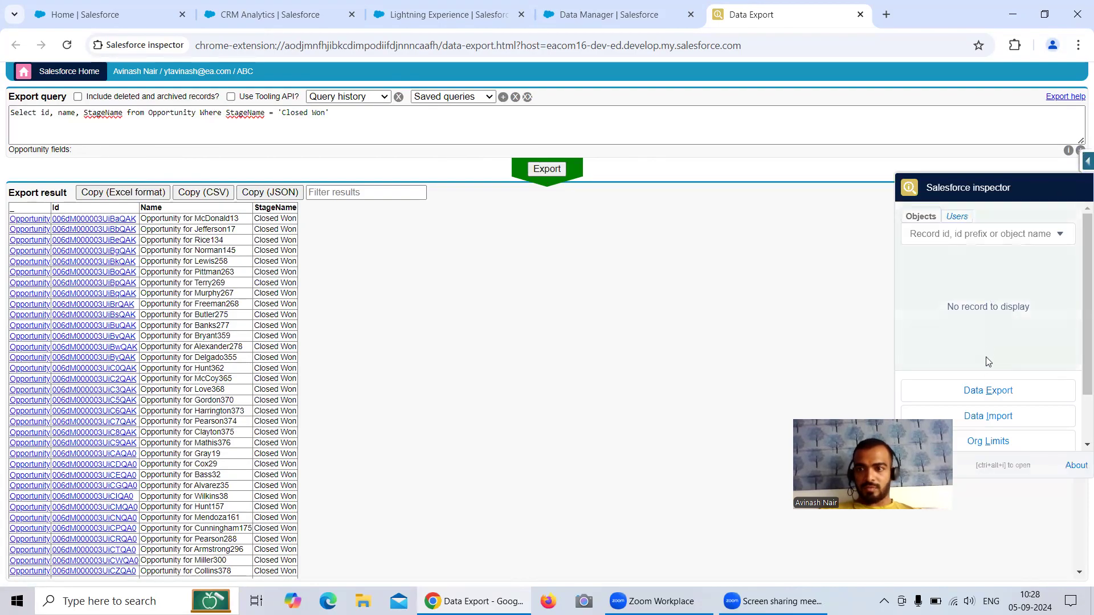
right_click(989, 392)
left_click(890, 404)
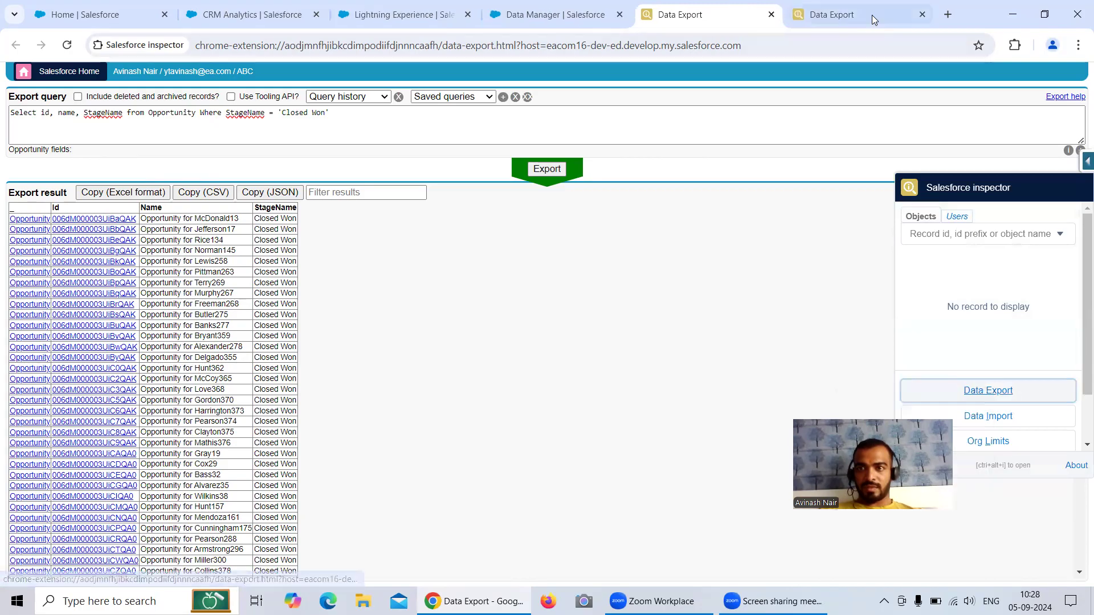
left_click(872, 15)
triple_click(332, 113)
key("ctrl+c")
left_click(333, 112)
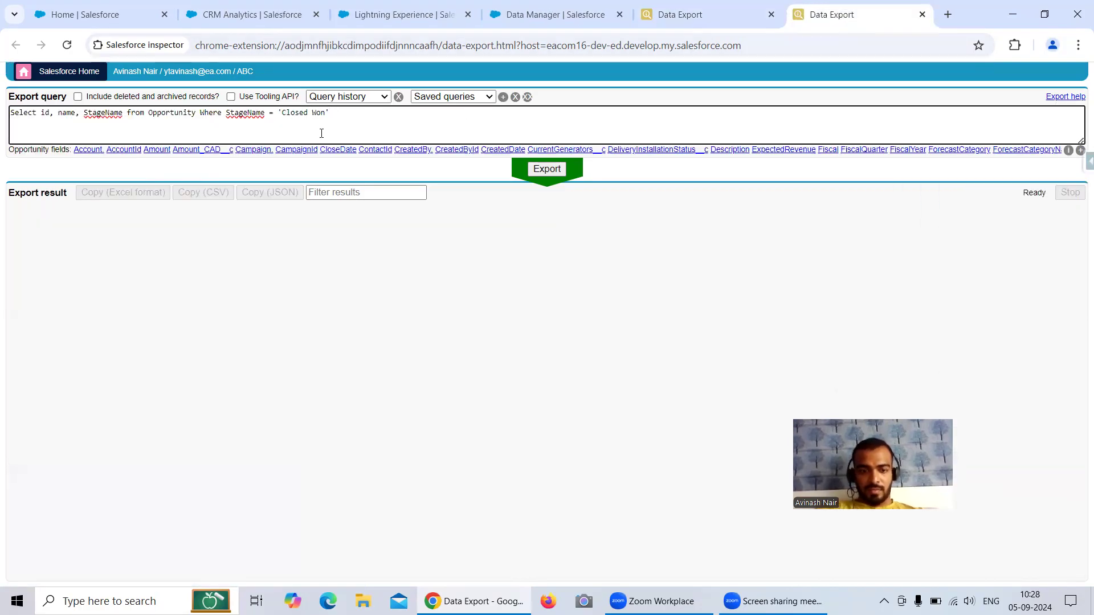
left_click(271, 114)
type("!")
left_click(554, 169)
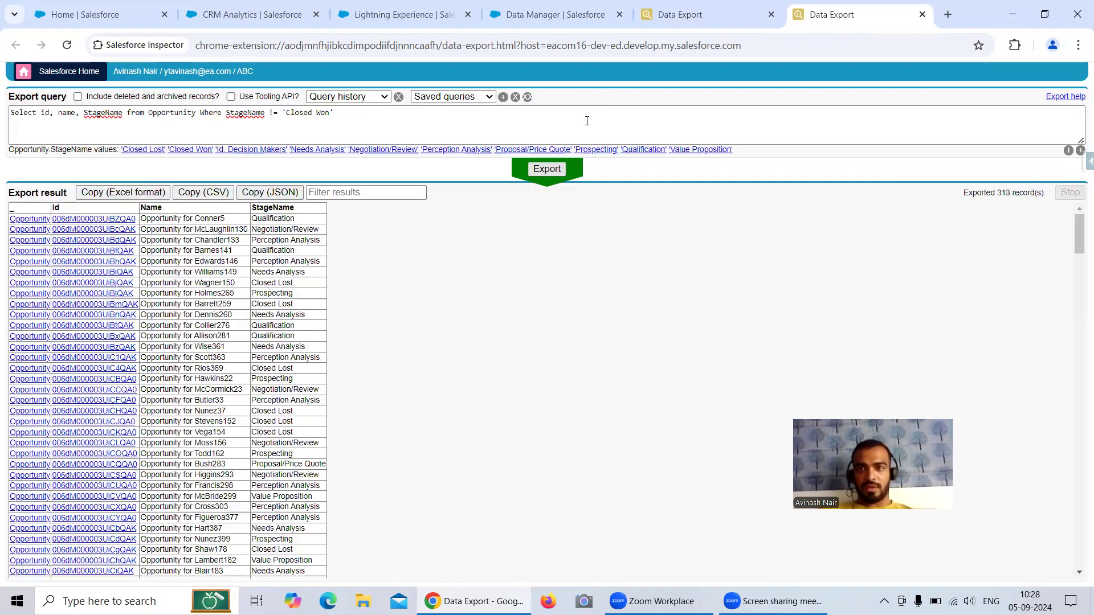
left_click(540, 16)
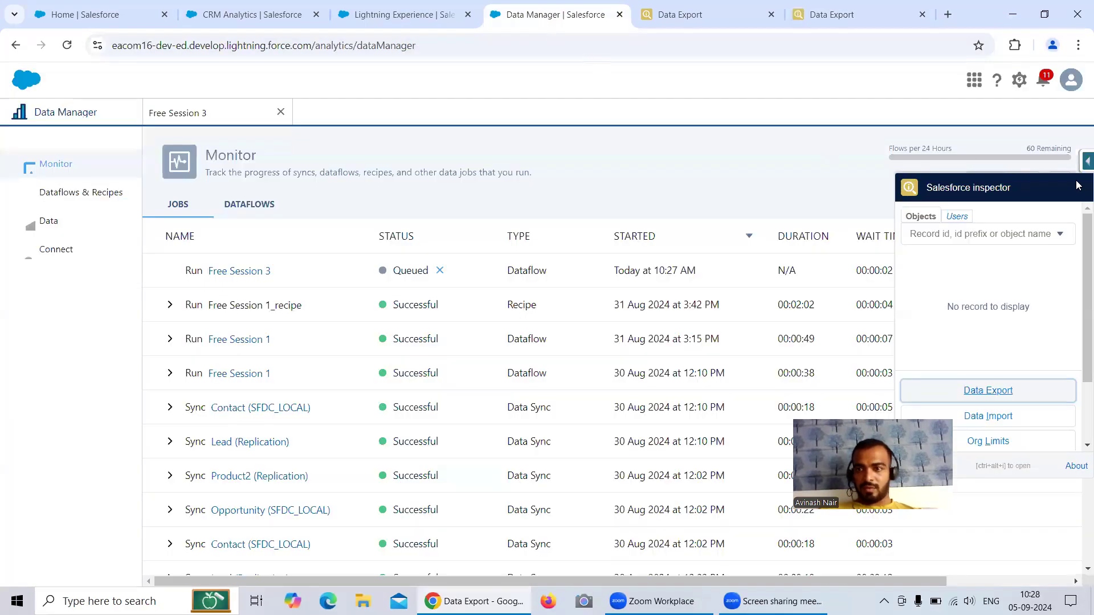
Step: Open another Data Export tab and paste in the Closed Won query
right_click(941, 393)
left_click(849, 405)
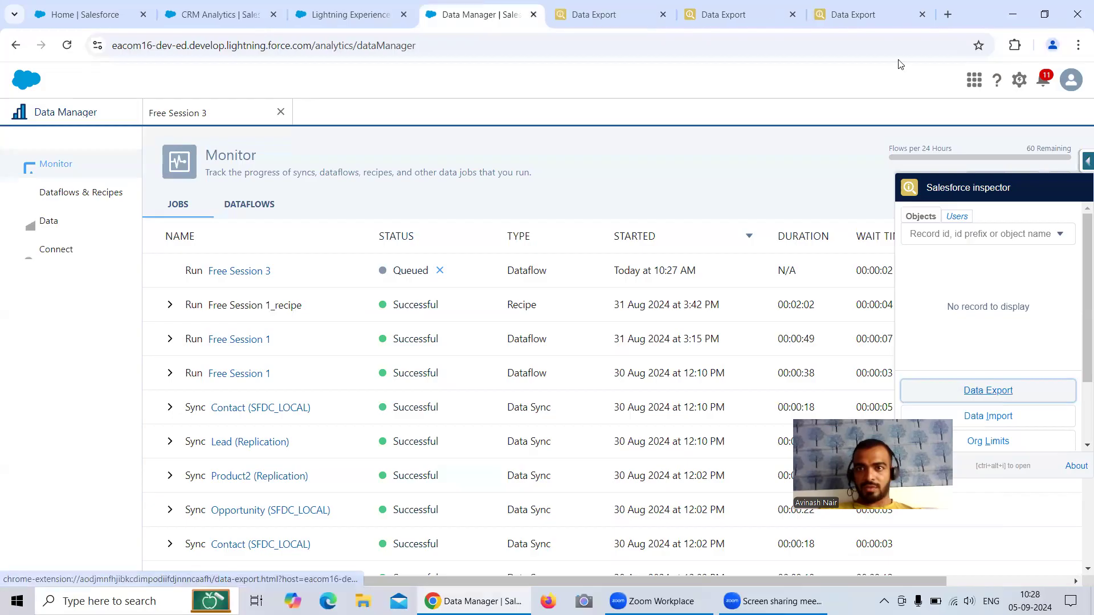
left_click_drag(612, 19, 832, 22)
left_click(387, 119)
key("ctrl+a")
key("BackSpace")
key("ctrl+v")
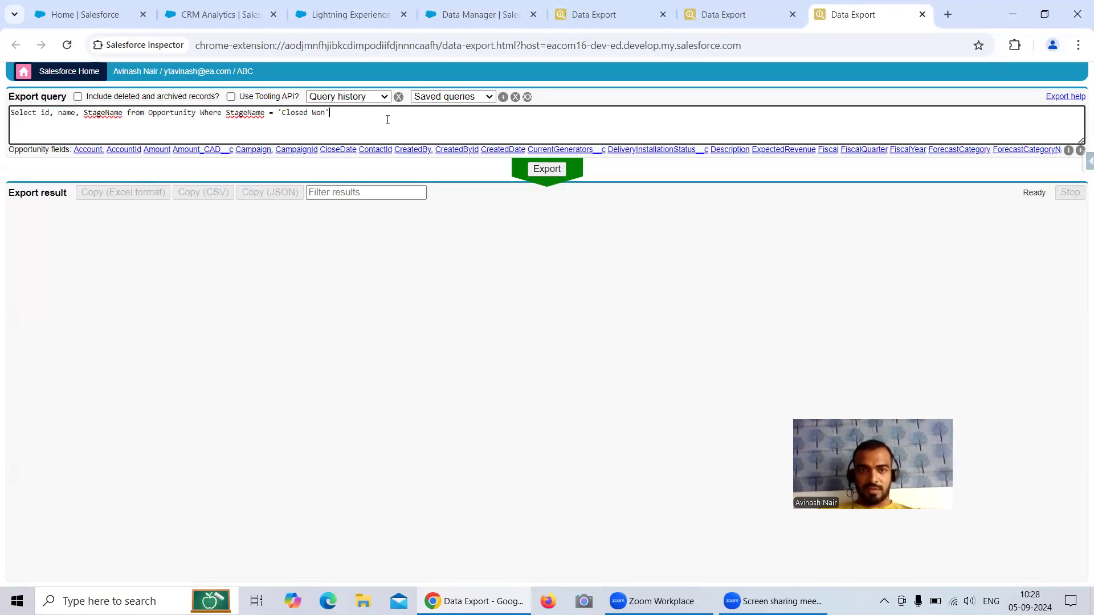
Step: Add OR StageName = 'Closed Lost', export 517 opportunities, then refresh Data Manager jobs to confirm success
type("OR STage")
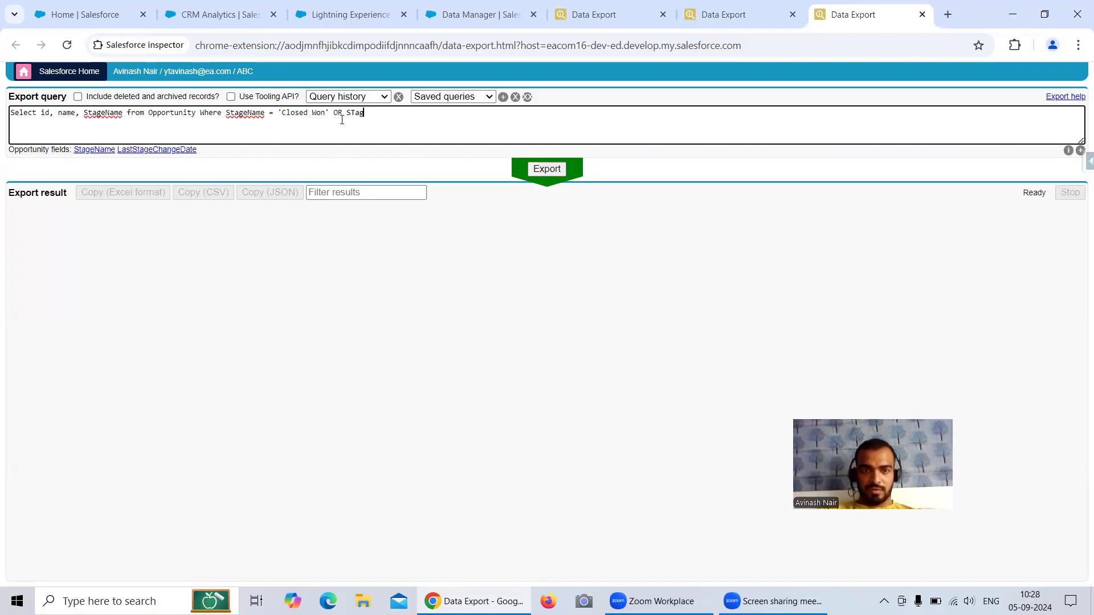
left_click(96, 151)
type("= ''")
type("Closed ")
type("Lost")
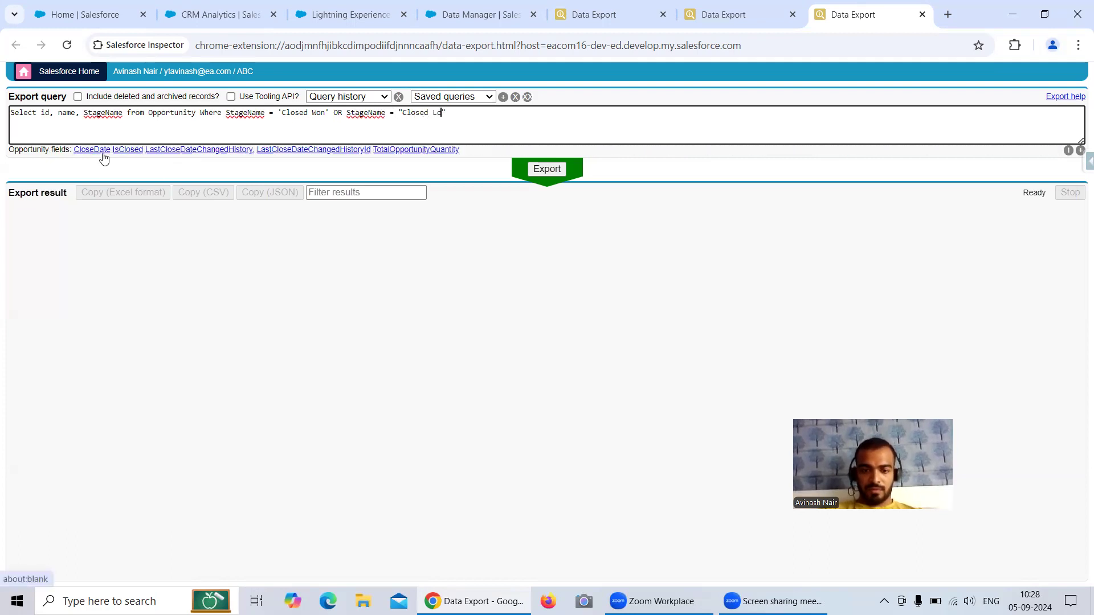
key("Left")
key("Left")
key("Left")
key("Left")
key("Left")
key("Left")
key("Left")
key("Left")
key("Left")
key("Left")
key("Left")
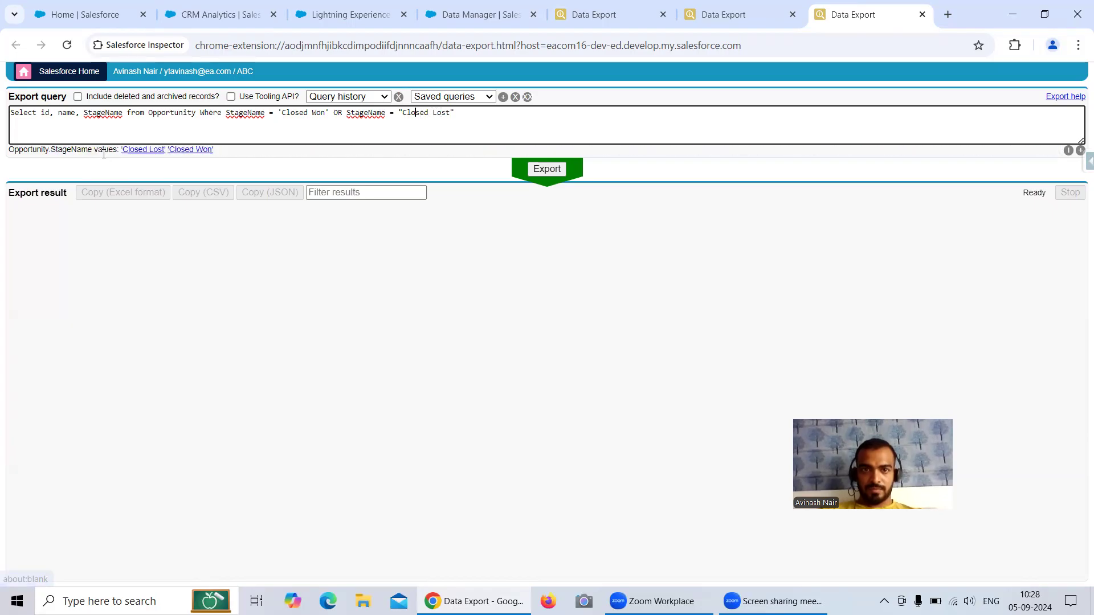
key("BackSpace")
type("'")
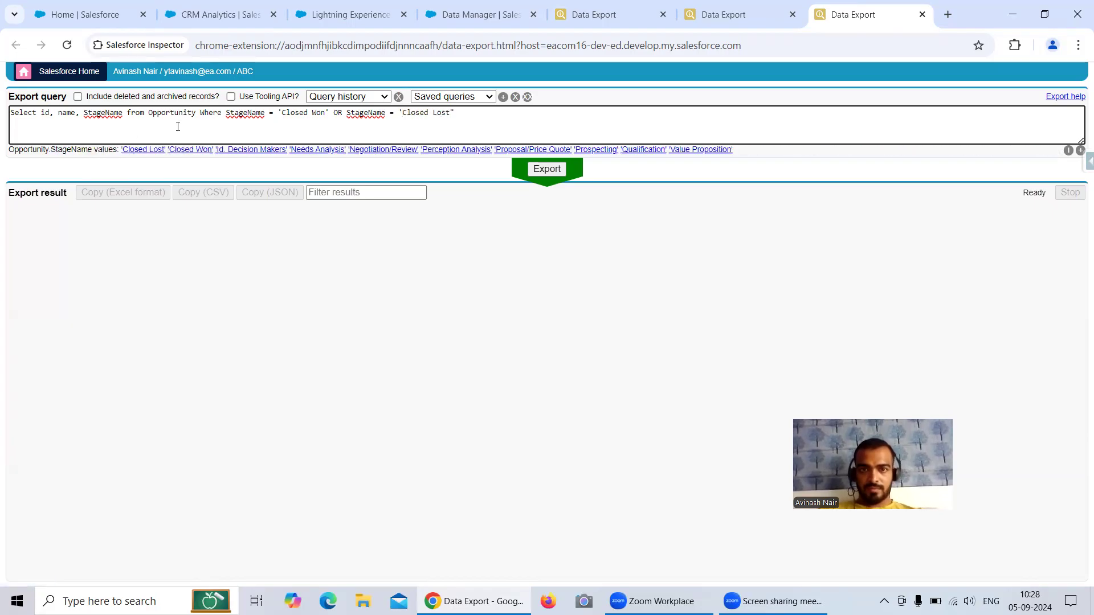
left_click(471, 108)
key("BackSpace")
type("'")
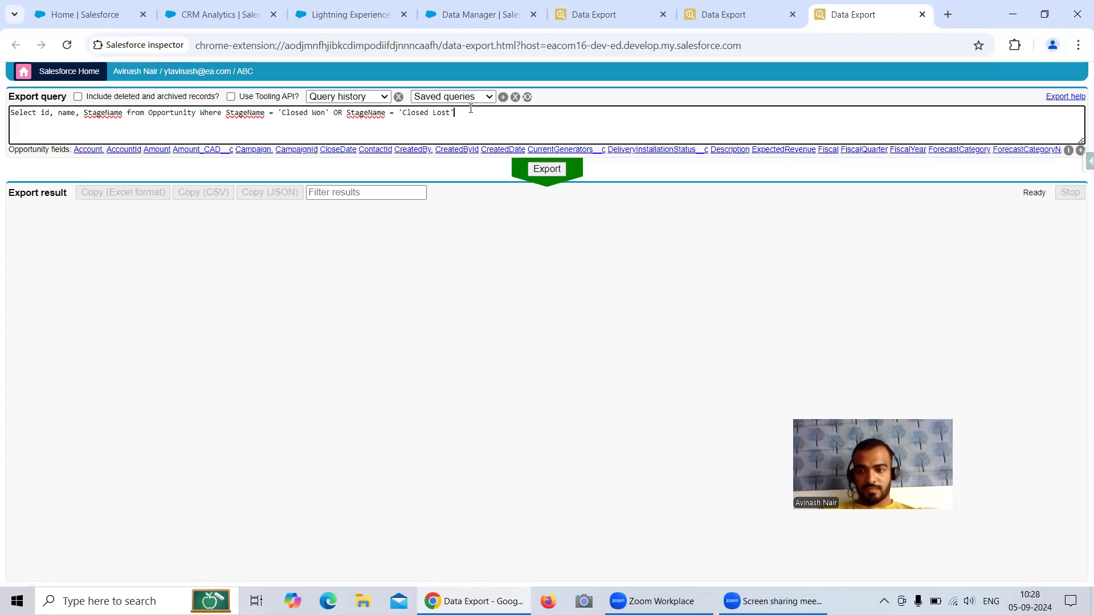
left_click(552, 170)
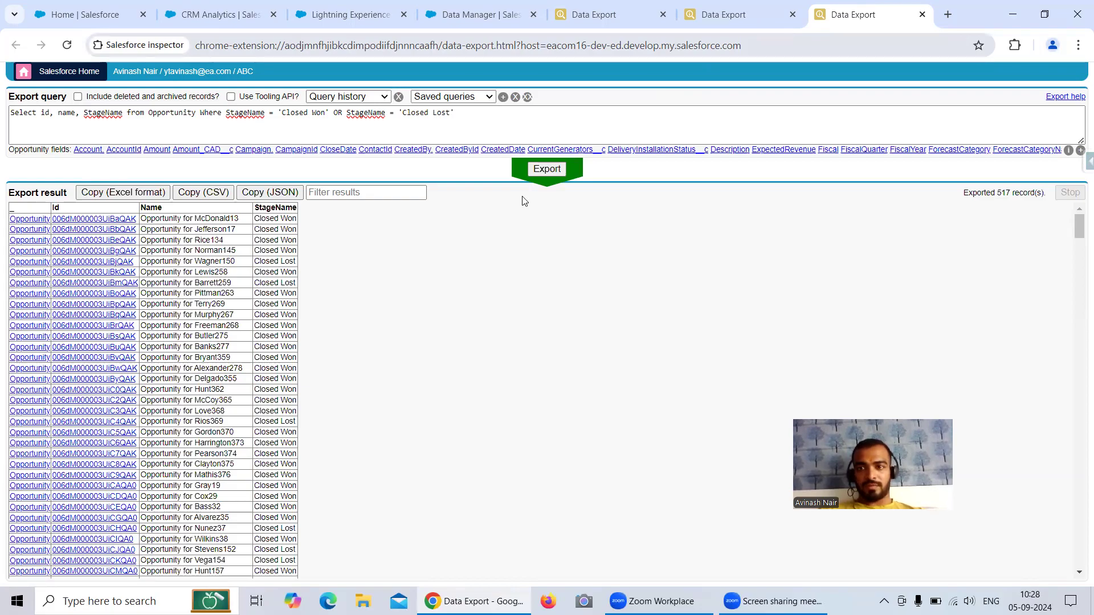
key("ctrl+4")
left_click(1060, 183)
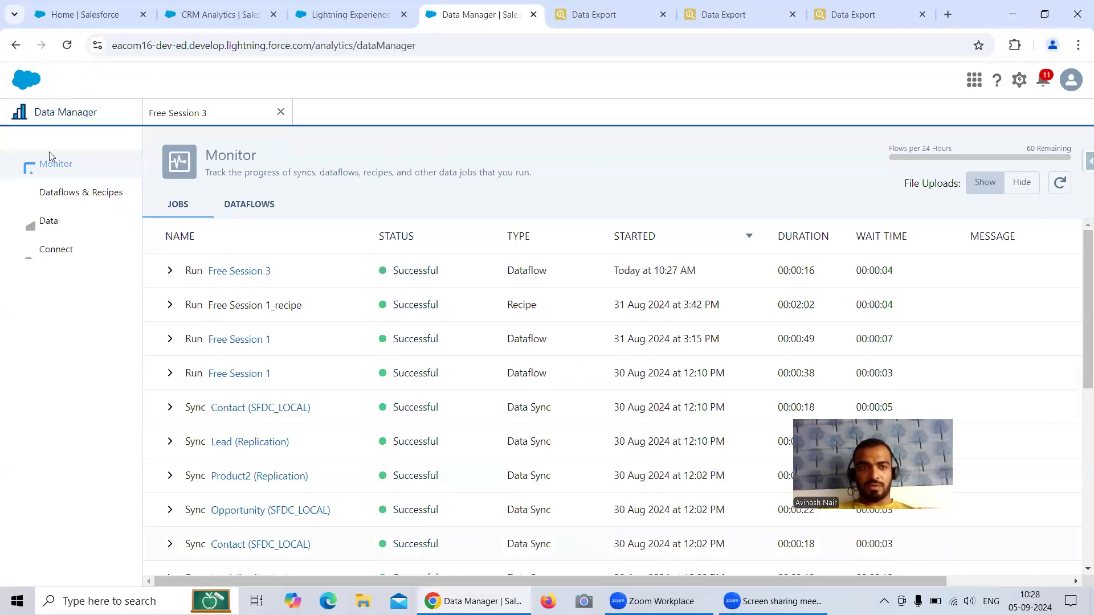
Step: Browse to Shared App in Analytics Studio and open Register Opp 1 as a lens
left_click(191, 16)
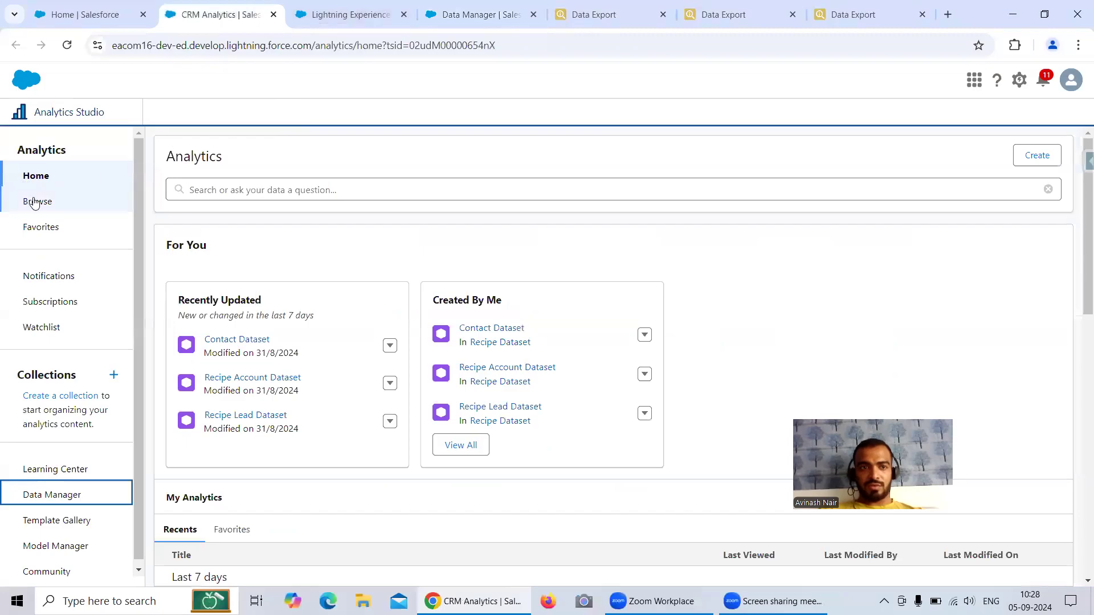
left_click(57, 201)
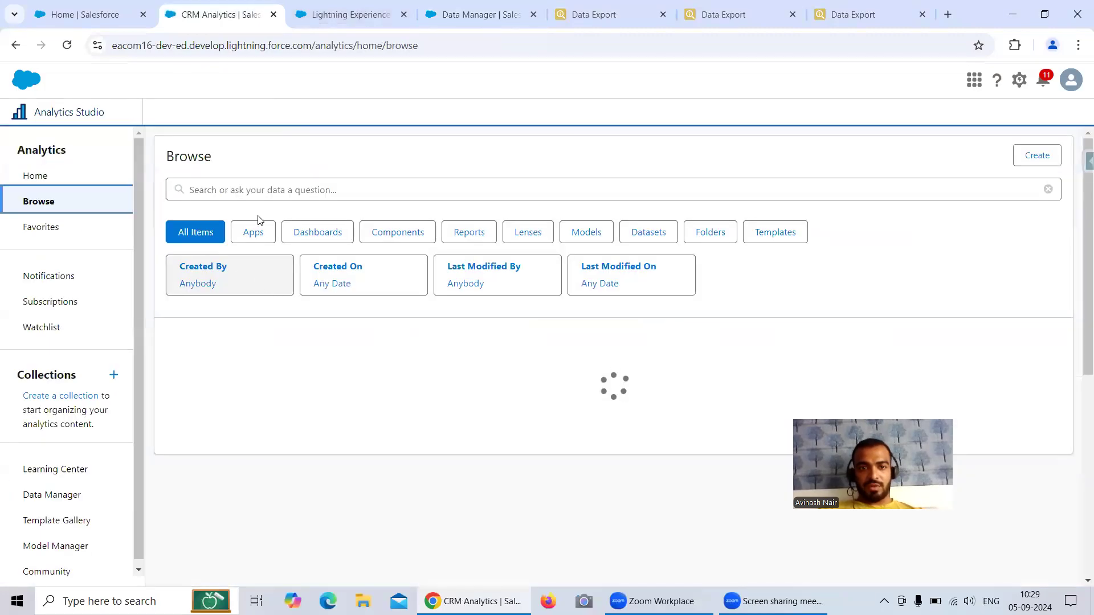
left_click(256, 233)
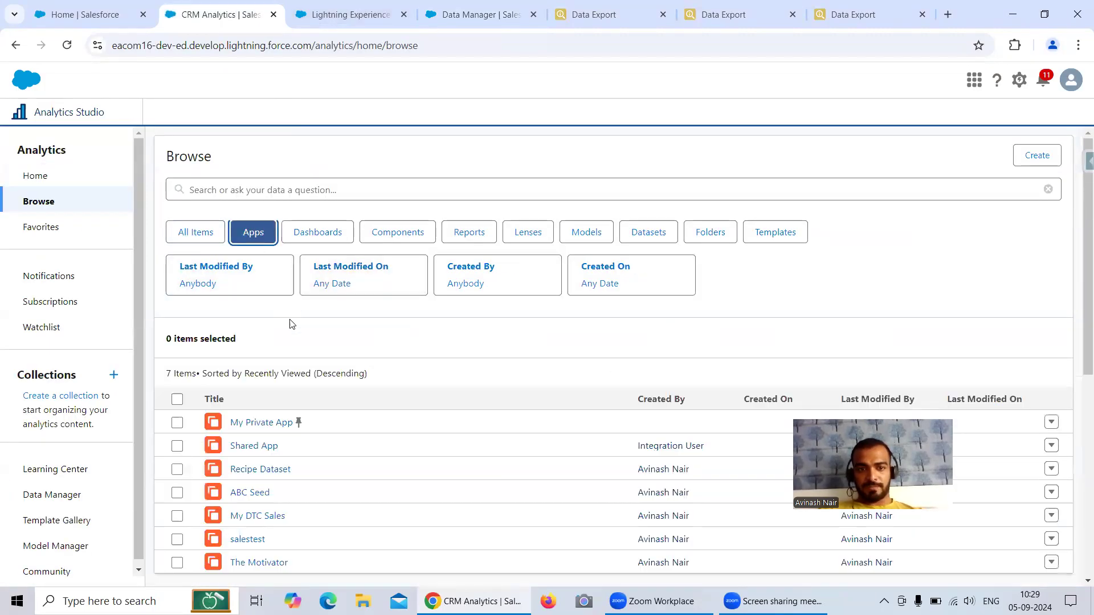
left_click(255, 449)
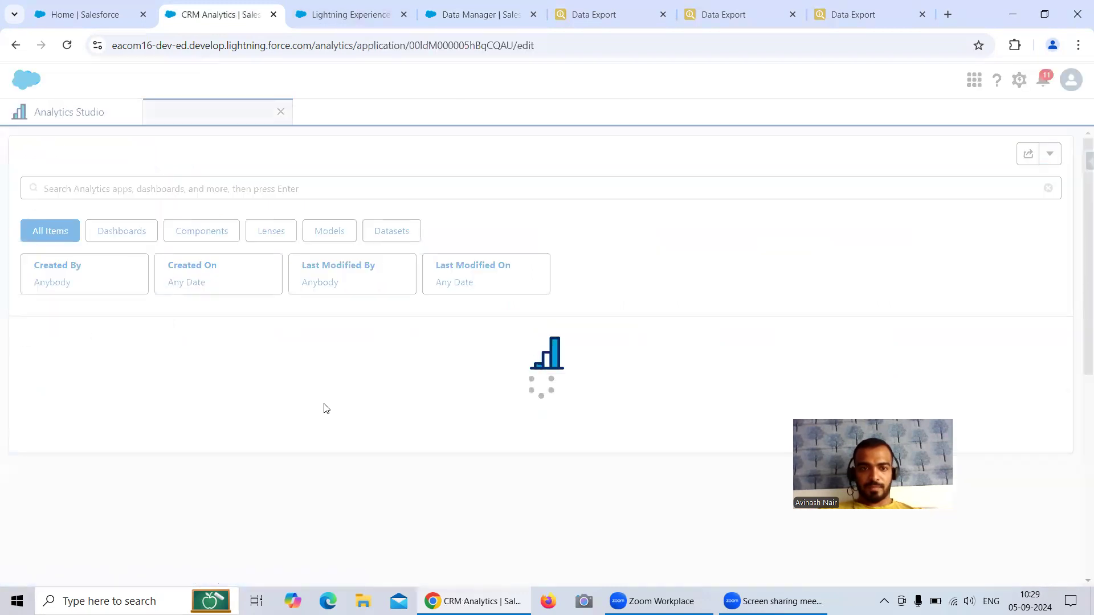
scroll(371, 391, "down", 7)
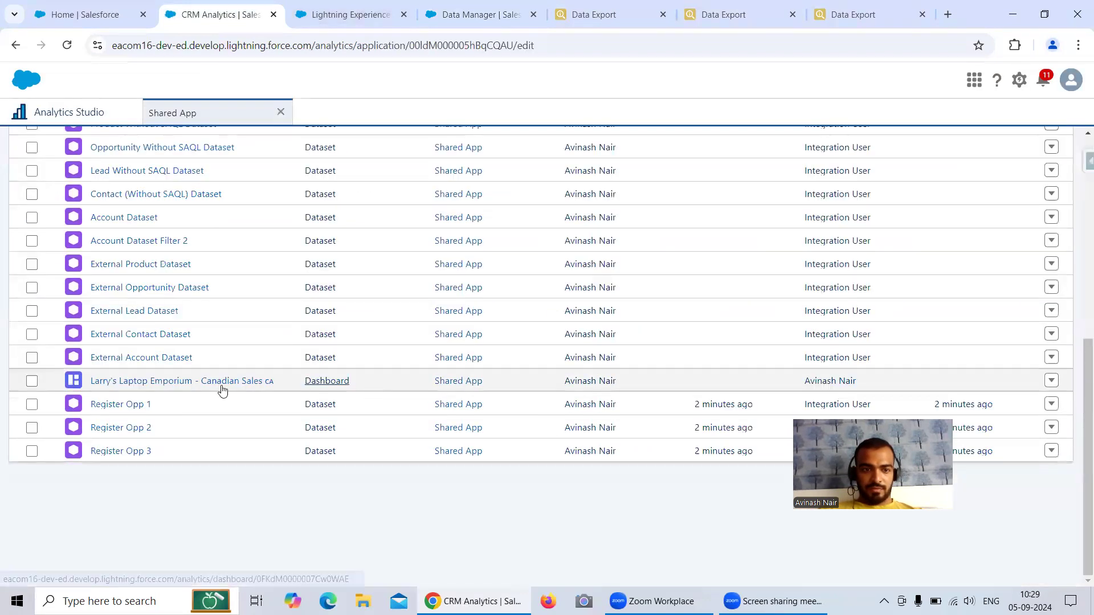
left_click(133, 413)
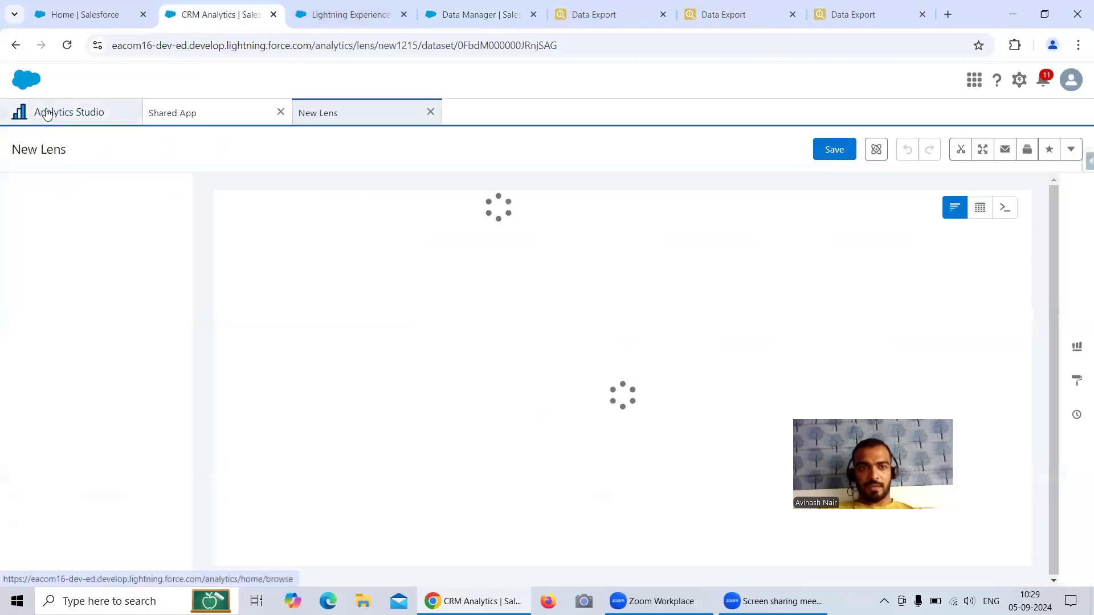
Step: Open Register Opp 3 as a lens, view Register Opp 1's 398 count, then reopen the Free Session 3 dataflow
left_click(48, 112)
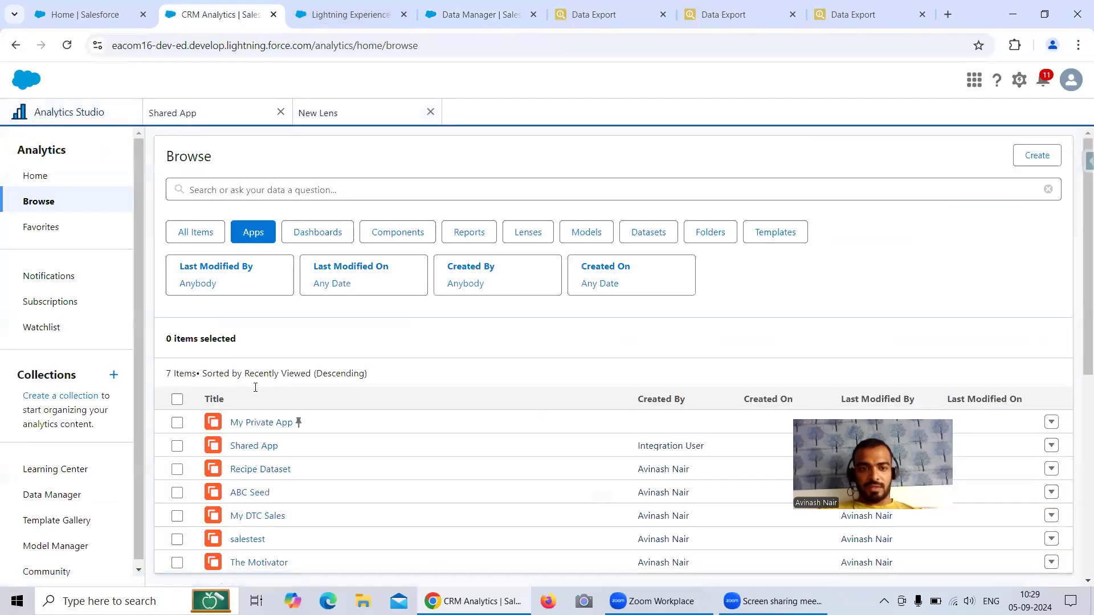
left_click(184, 115)
scroll(228, 297, "down", 10)
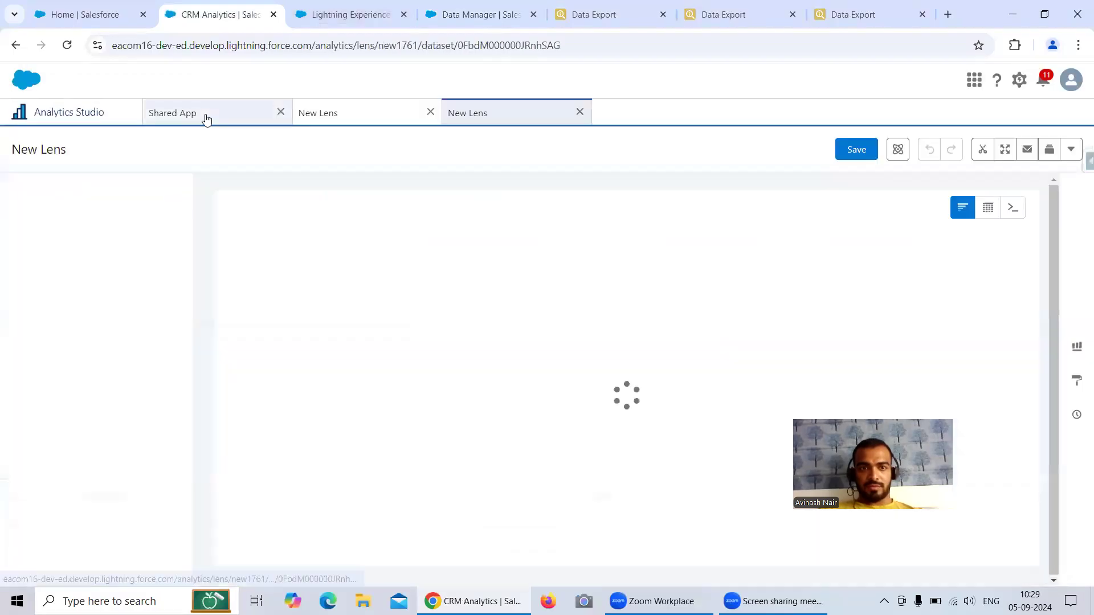
left_click(205, 118)
left_click(138, 451)
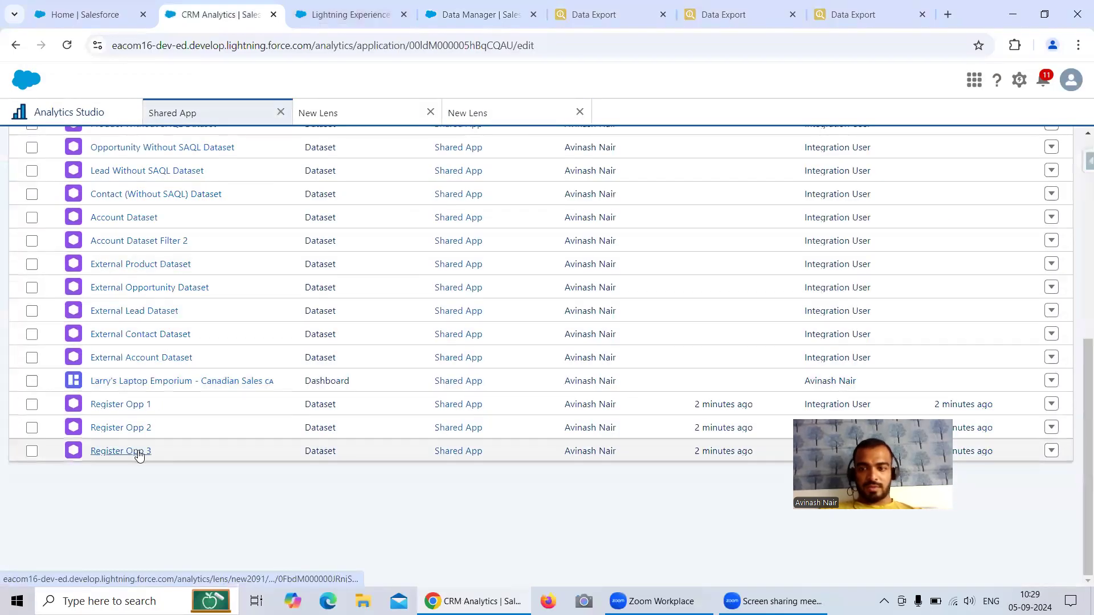
left_click(335, 118)
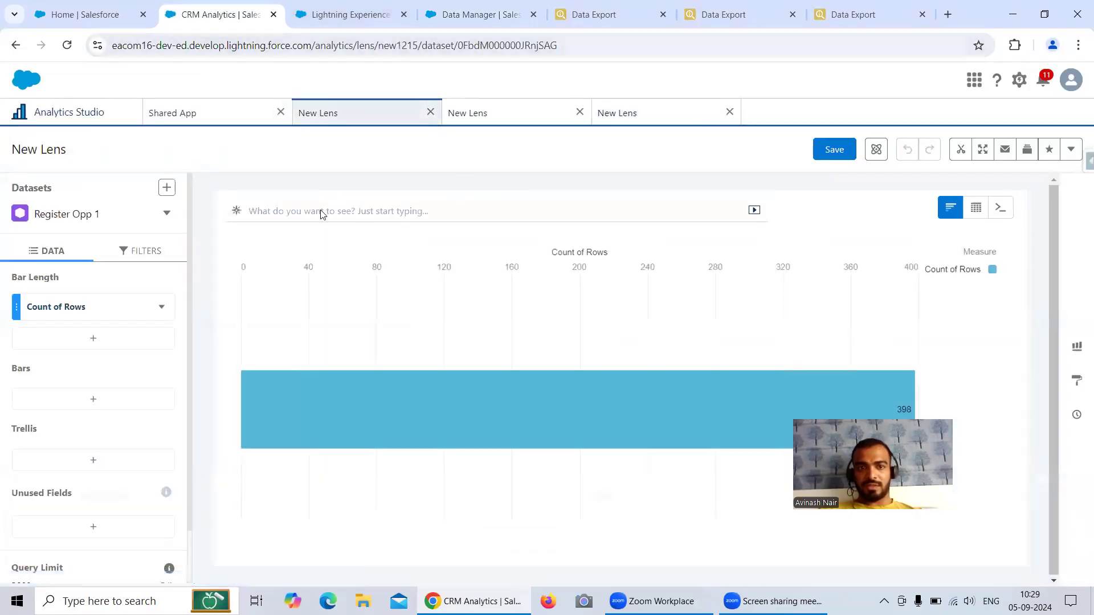
left_click(473, 15)
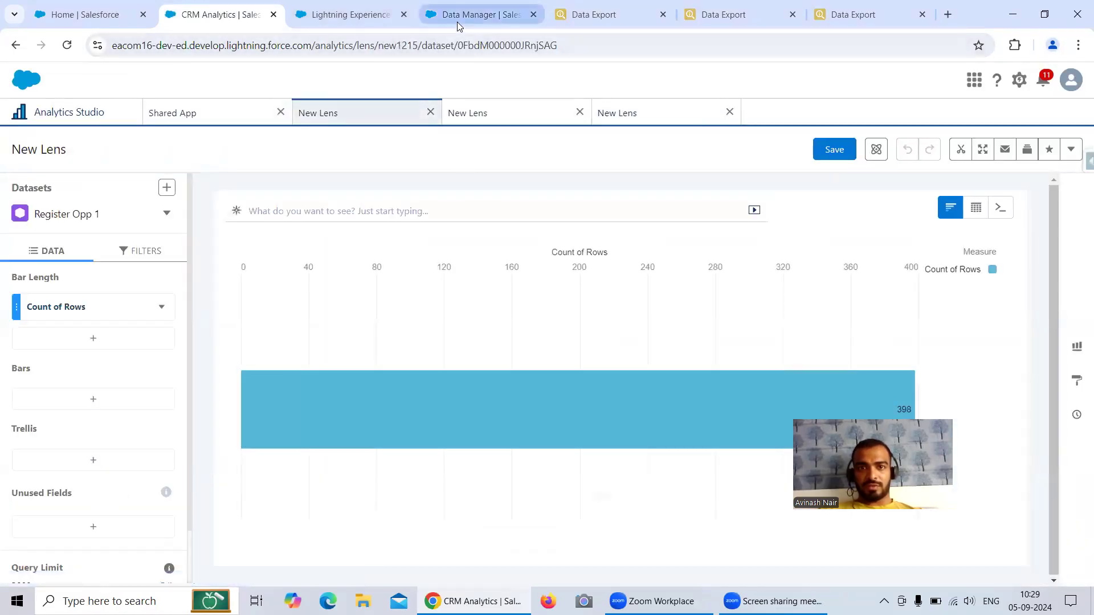
left_click(176, 113)
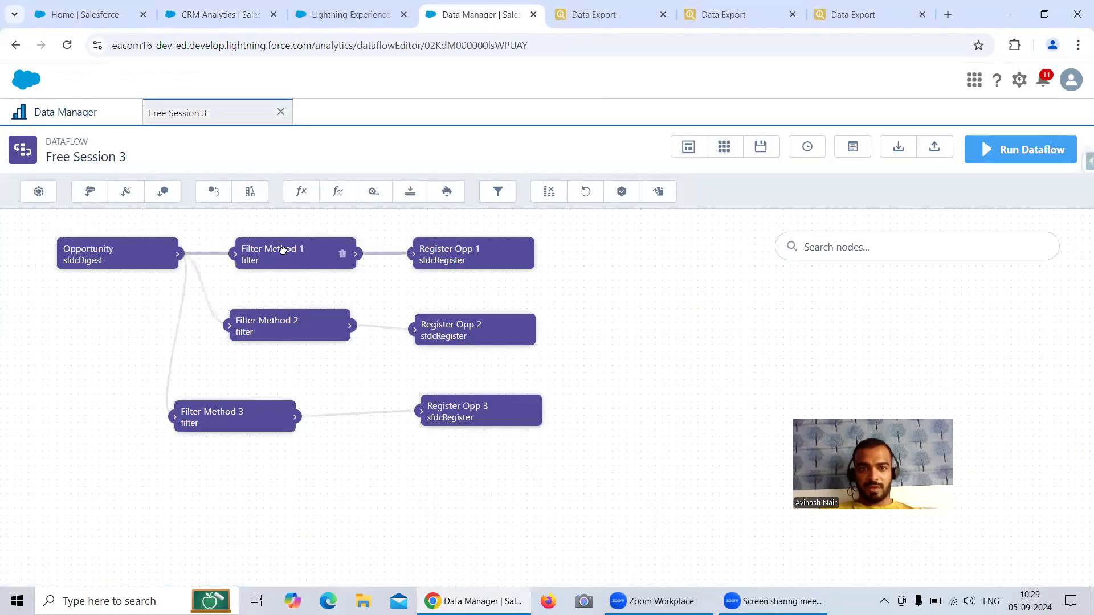
left_click(308, 263)
left_click(501, 546)
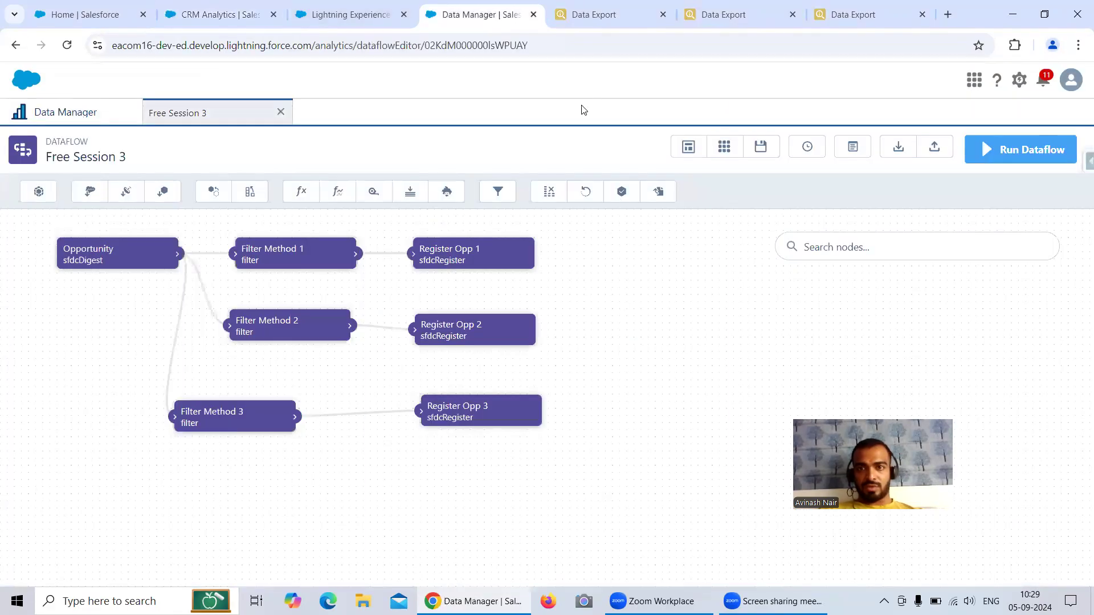
left_click(601, 22)
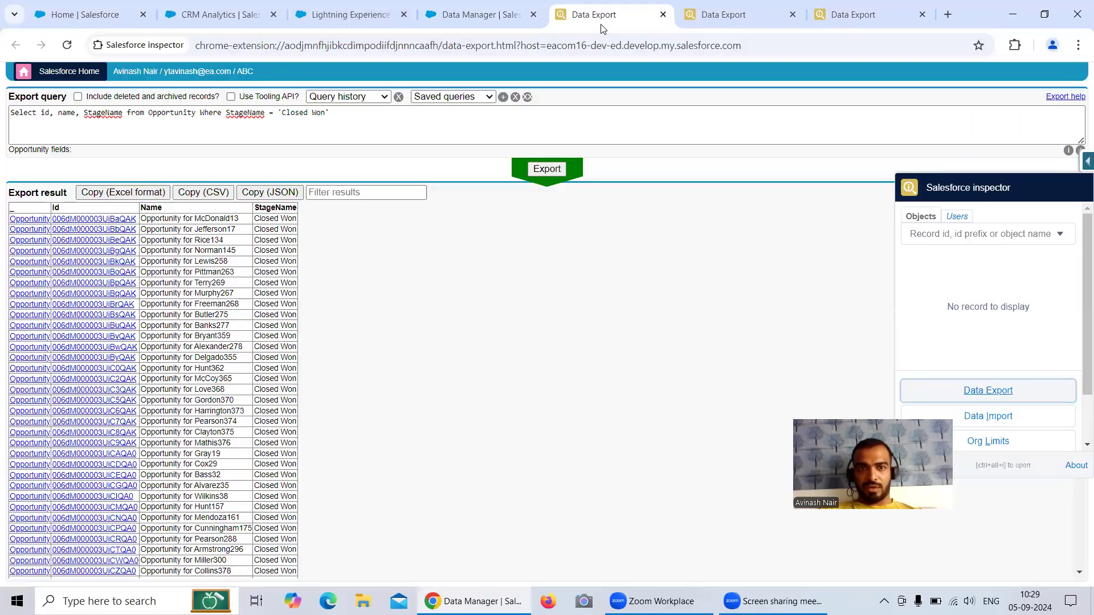
left_click(554, 171)
left_click(219, 15)
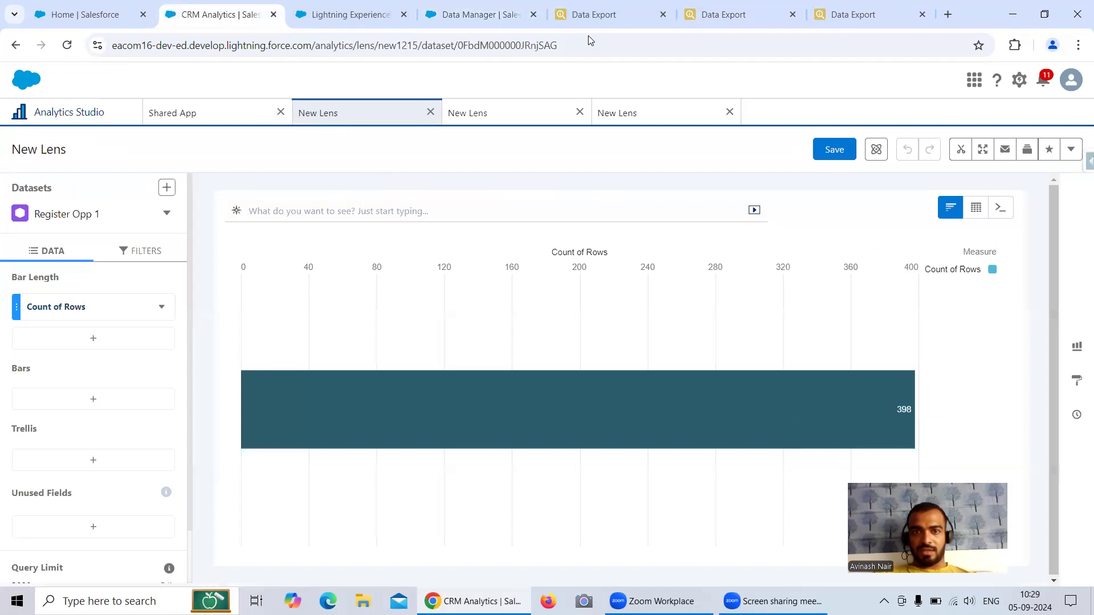
left_click(468, 113)
left_click(479, 14)
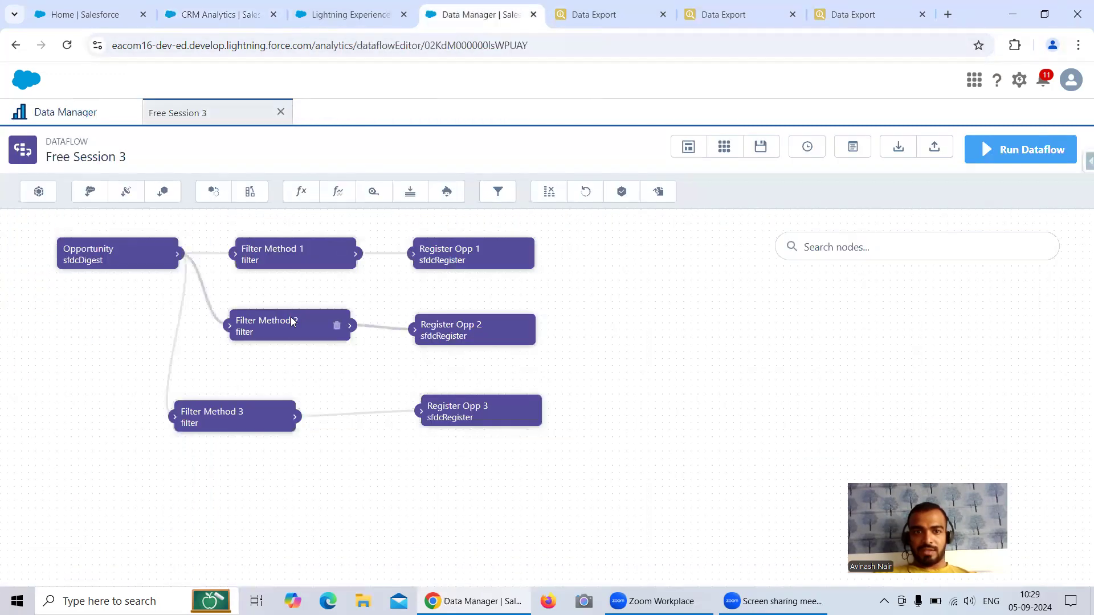
left_click(337, 322)
left_click(697, 108)
left_click(716, 17)
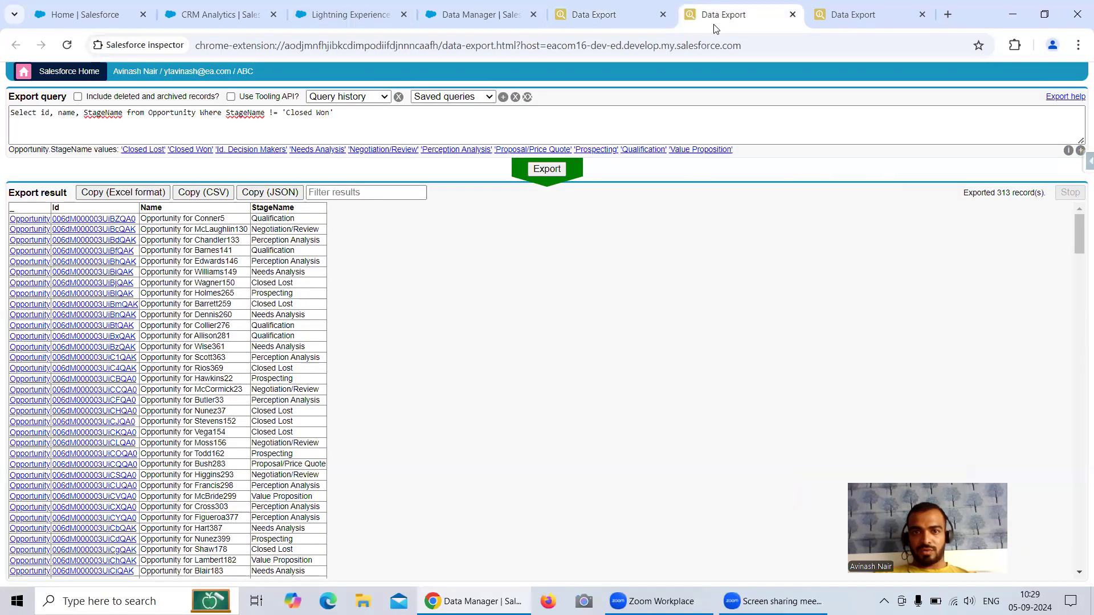
left_click(547, 170)
left_click(396, 26)
left_click(243, 10)
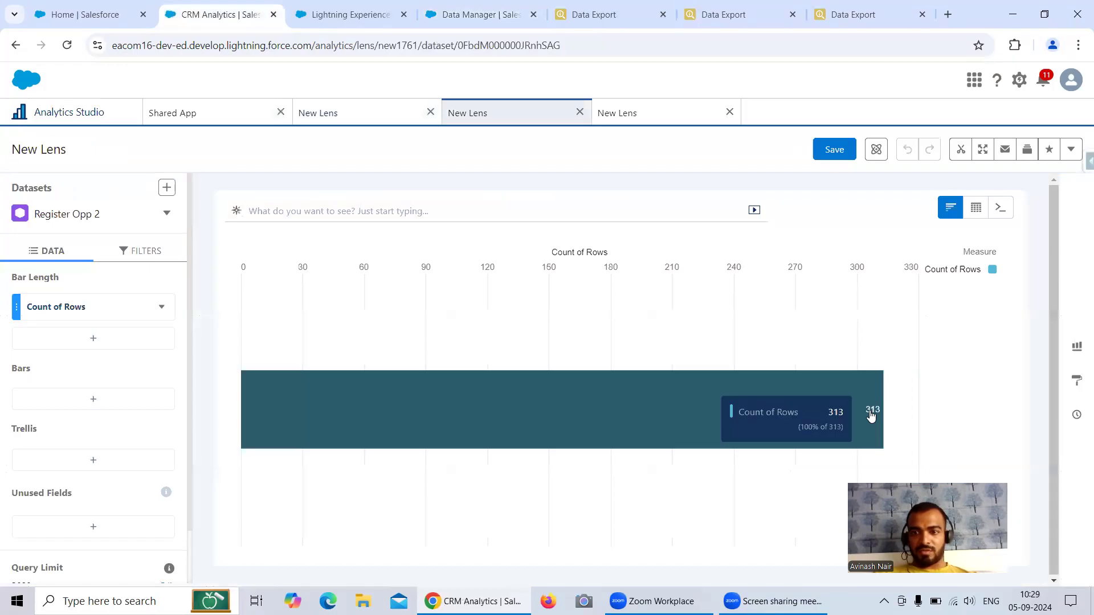
left_click(684, 112)
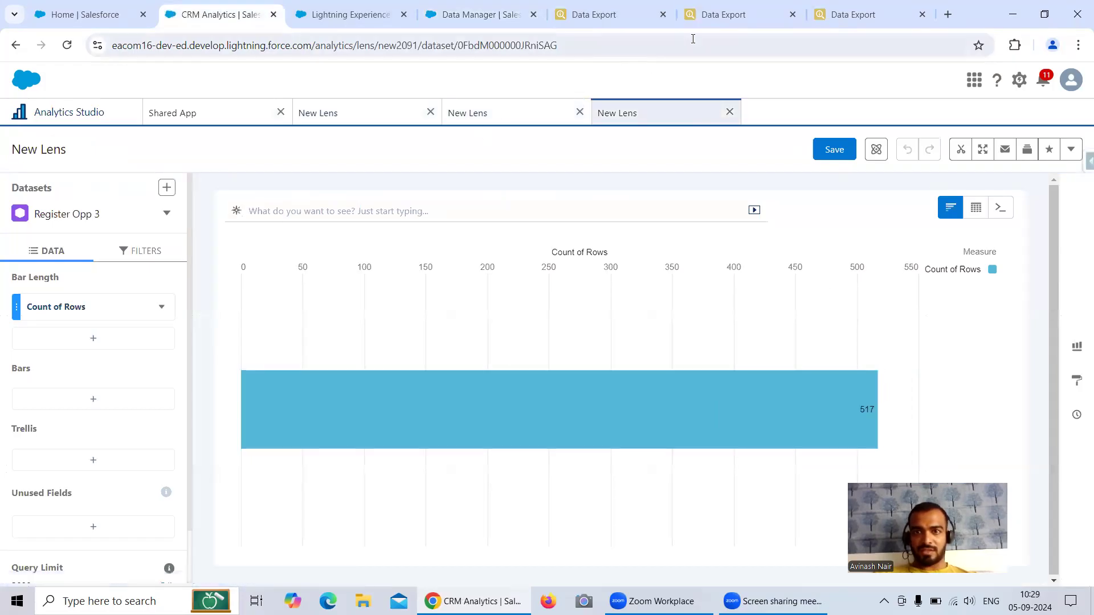
left_click(855, 14)
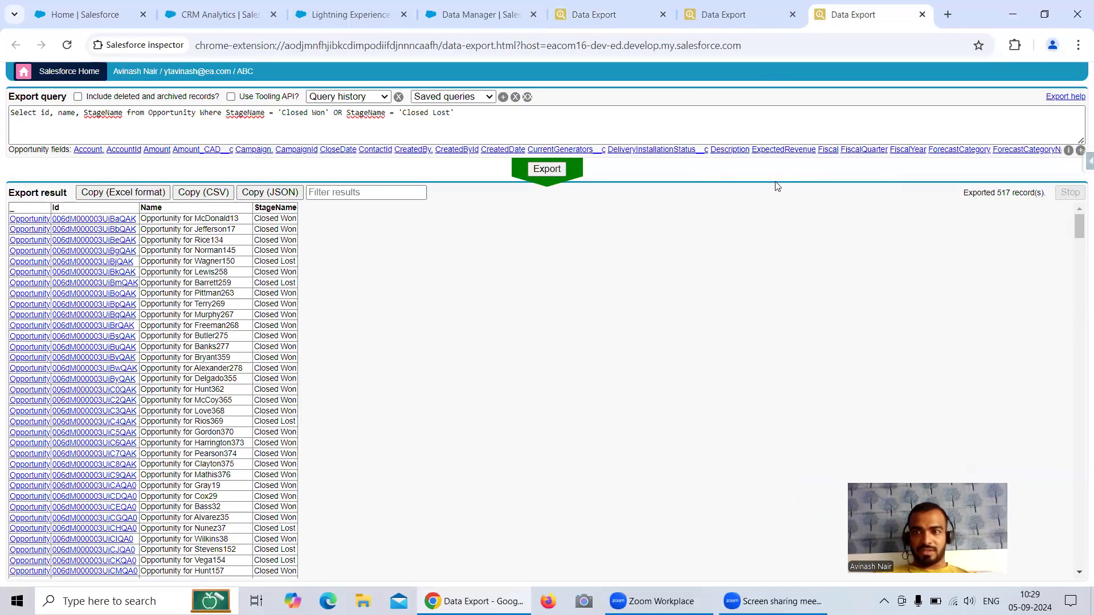
left_click(483, 23)
left_click(240, 419)
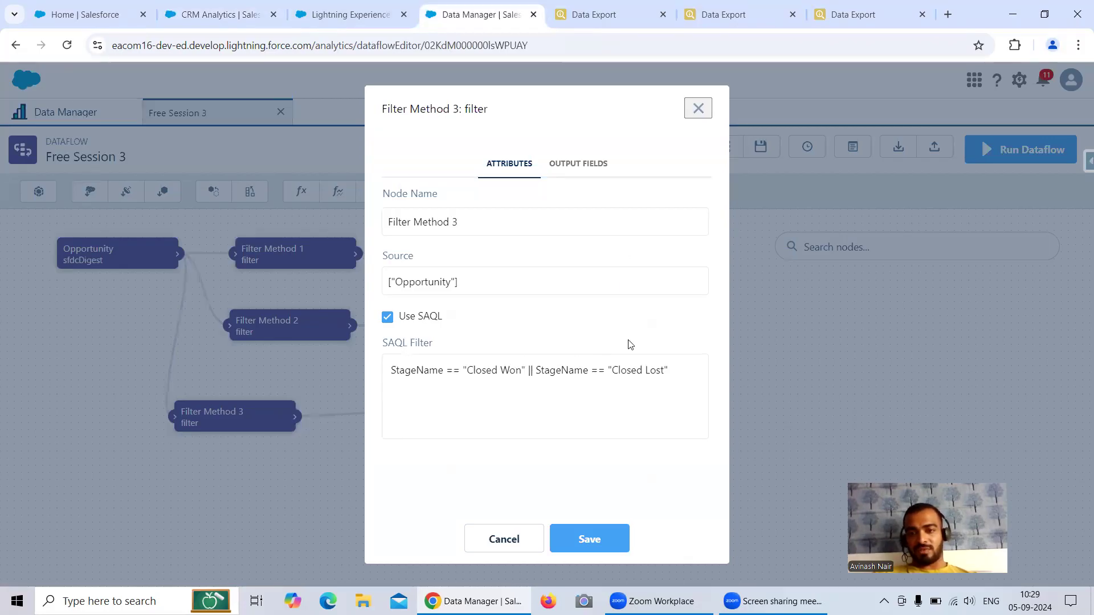
left_click(698, 108)
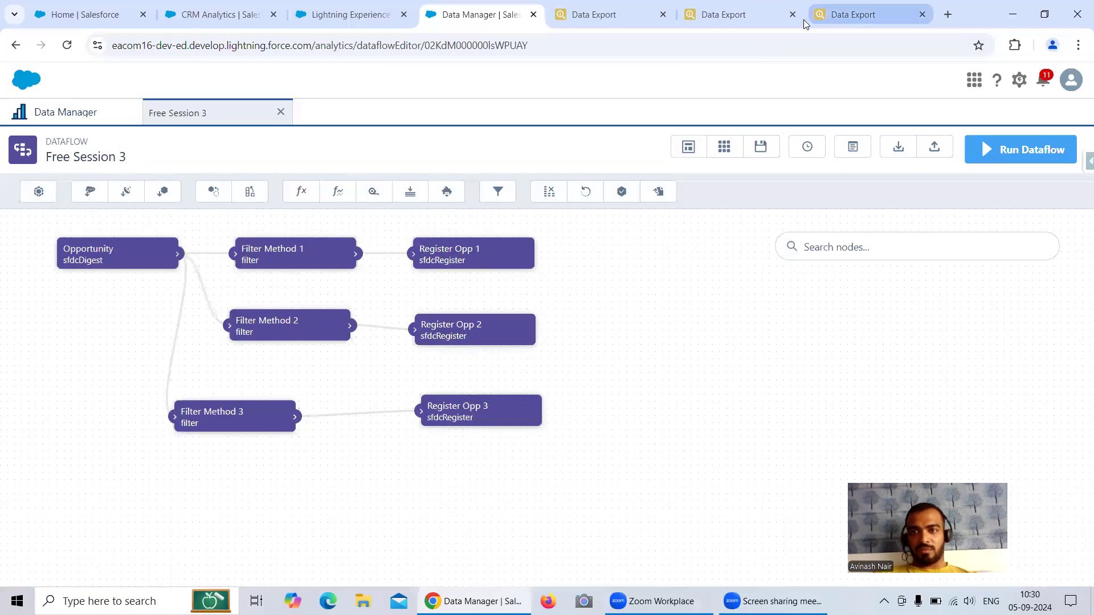
left_click(821, 17)
left_click(290, 23)
left_click(245, 17)
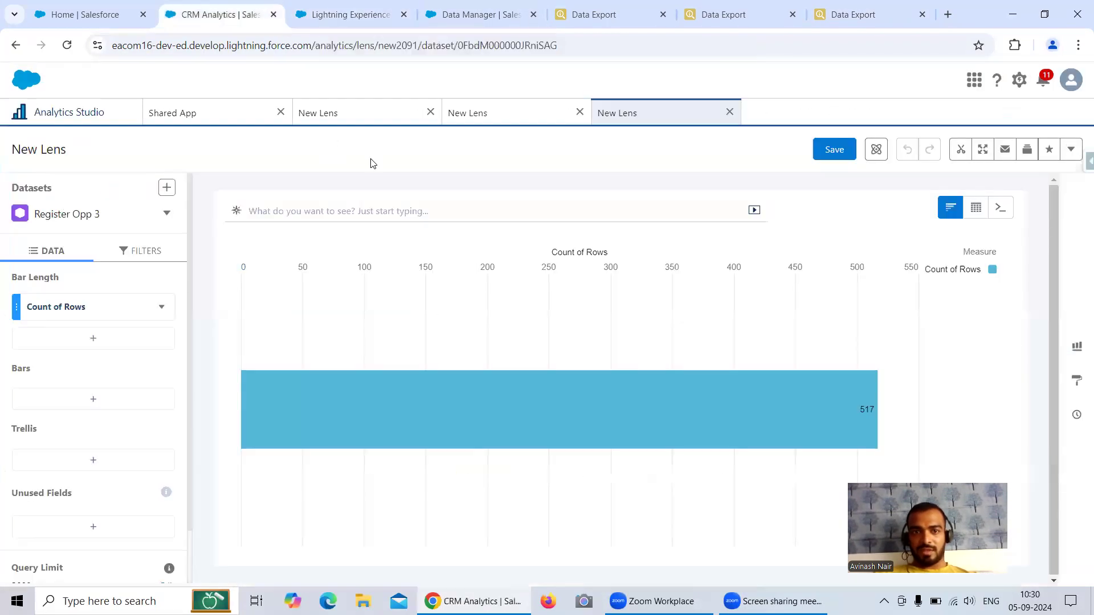
mouse_move(800, 377)
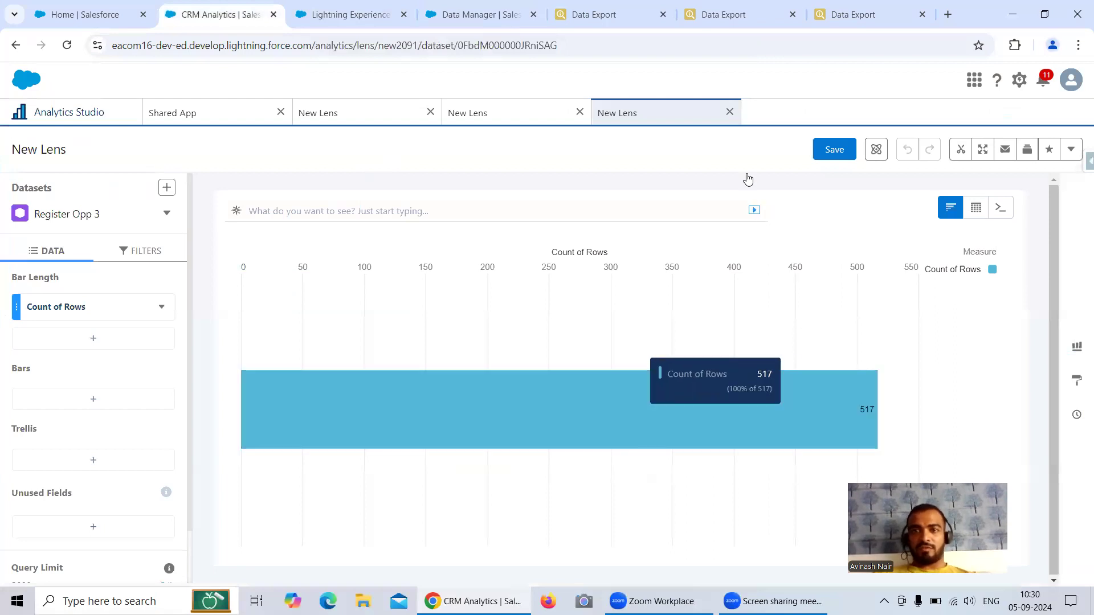
left_click(458, 21)
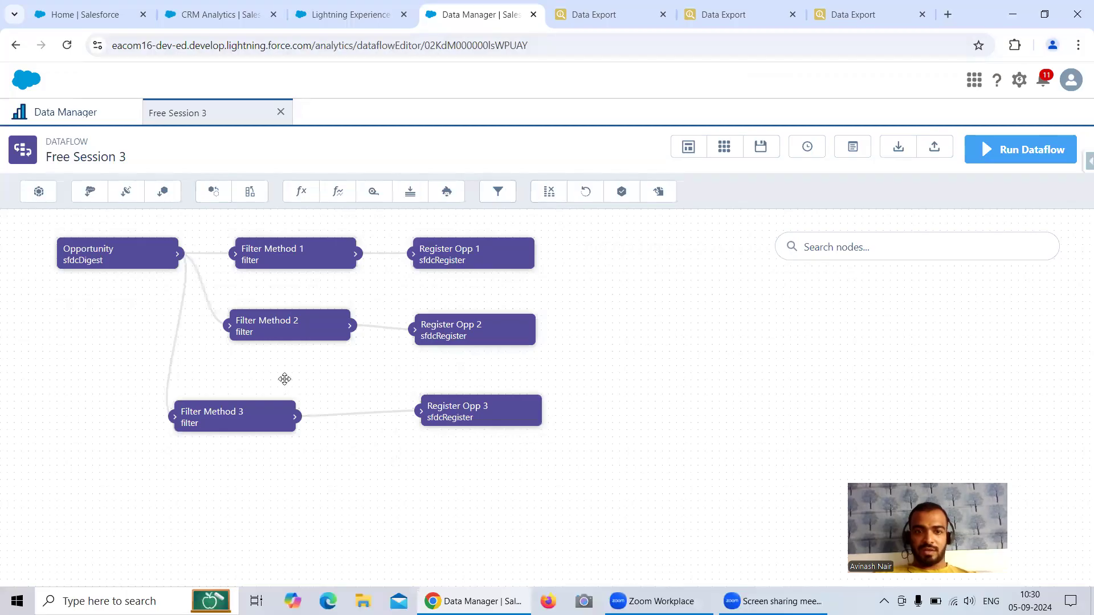
left_click(280, 416)
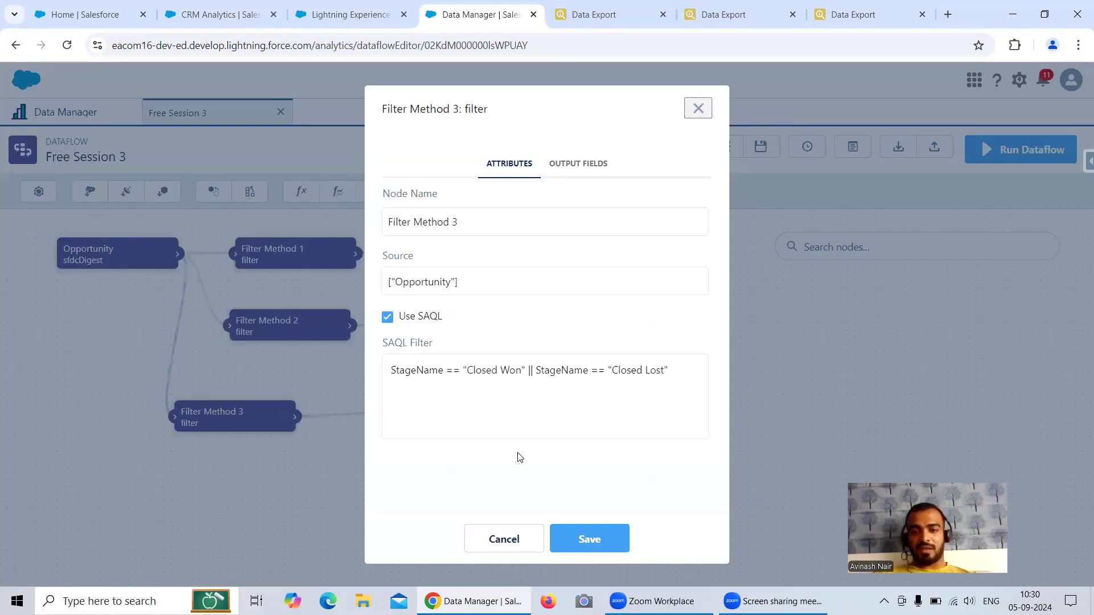
left_click(500, 538)
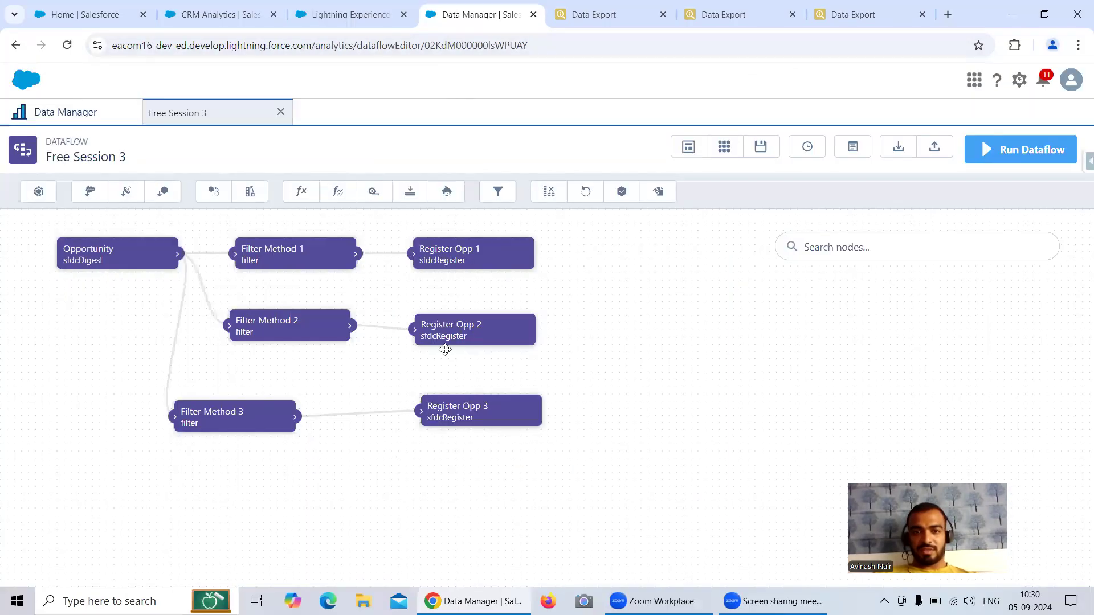
Step: Draft Filter Method 4 on Opportunity with SAQL StageName in ["Closed Won", "Closed Lost"]
left_click(499, 193)
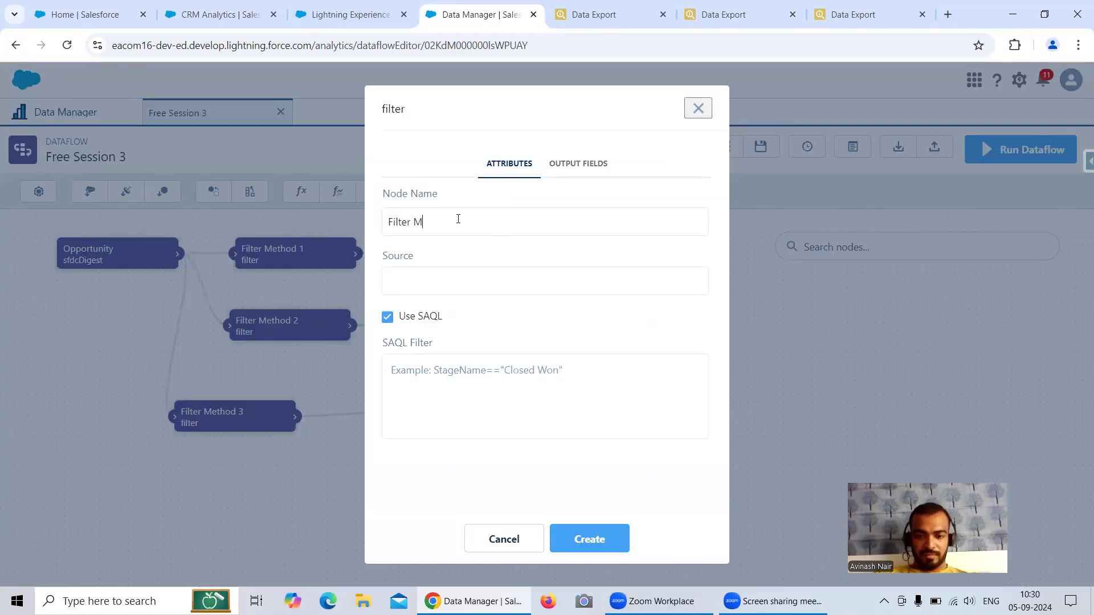
type("Filter Method 4")
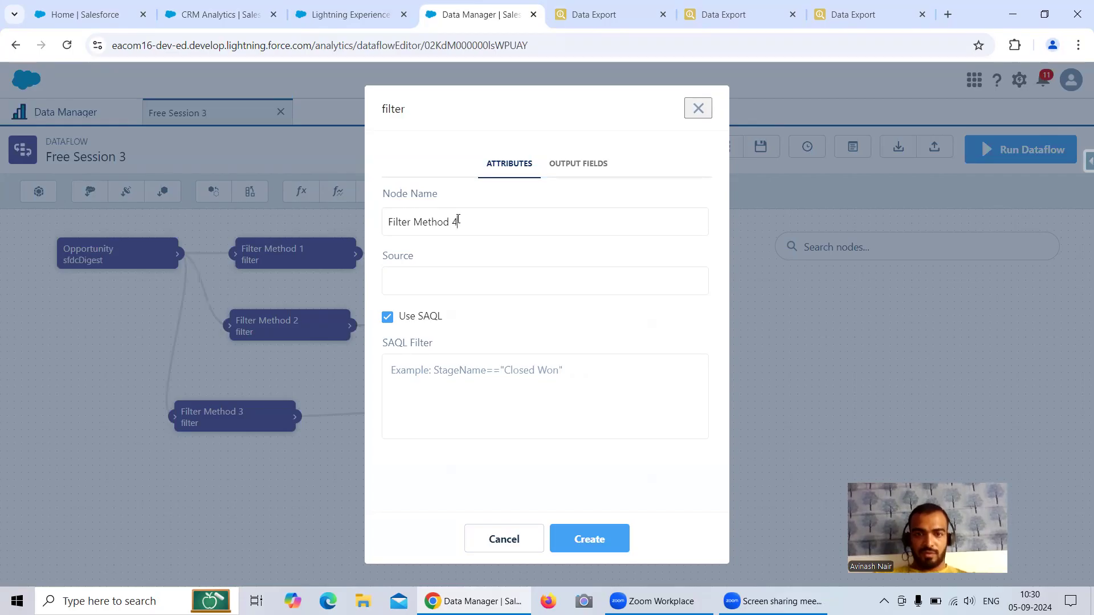
left_click(464, 369)
type("StageName in [")
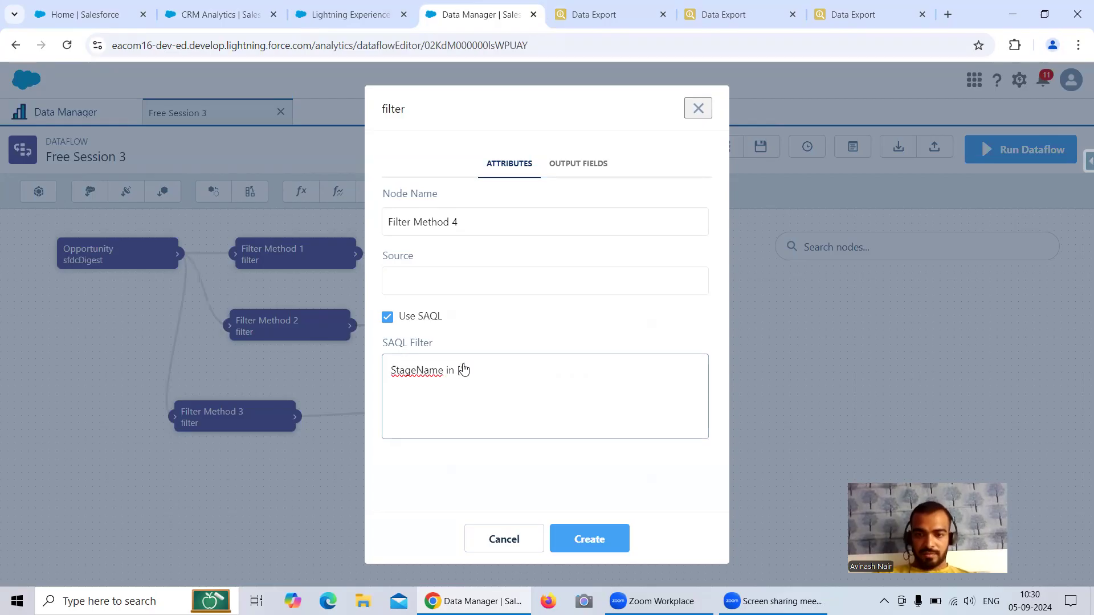
type("in \"Closed Won\",")
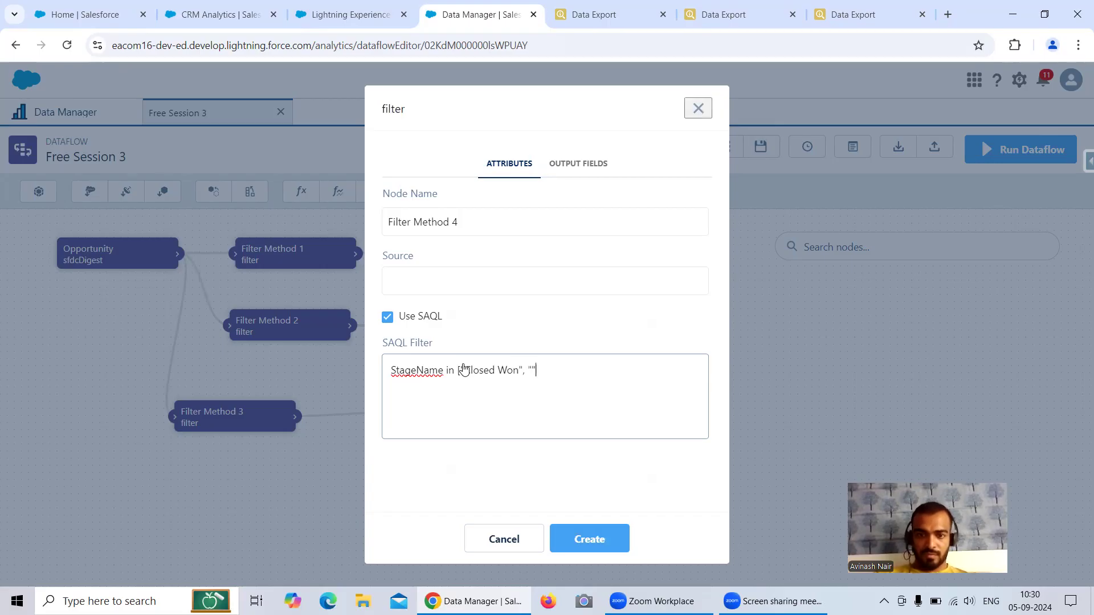
type(", \"Closed Lost")
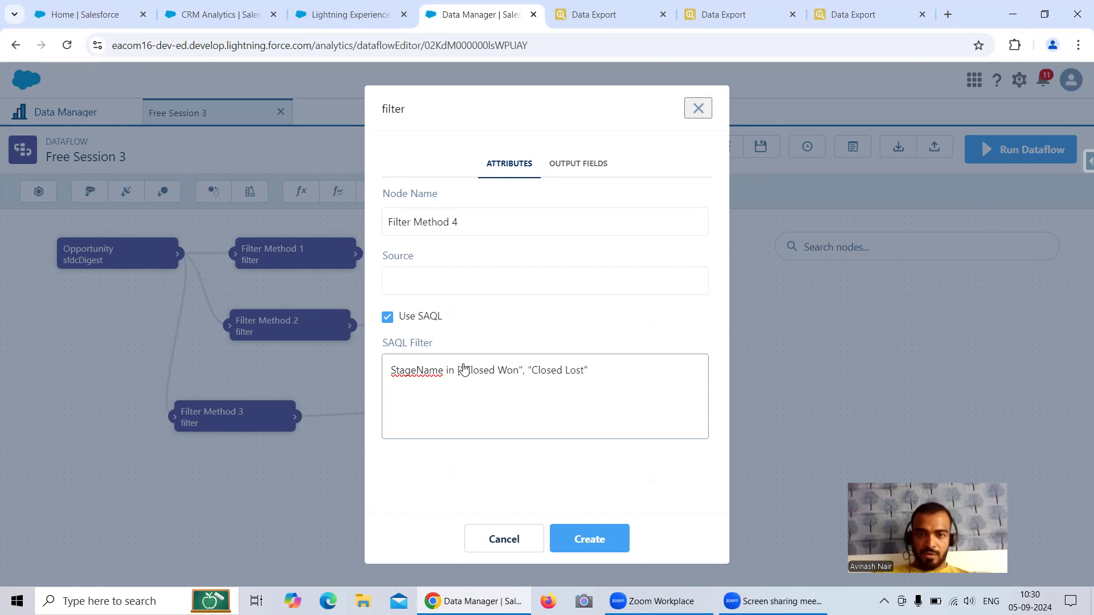
left_click(473, 281)
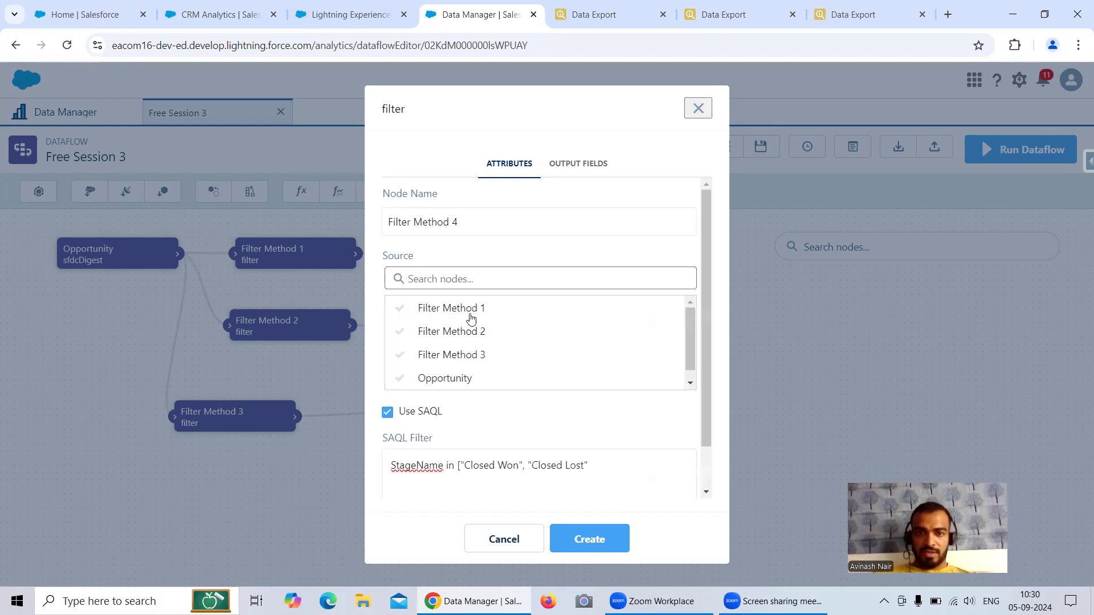
left_click(450, 379)
Step: Create the Filter Method 4 node and place it below Filter Method 3
left_click(591, 538)
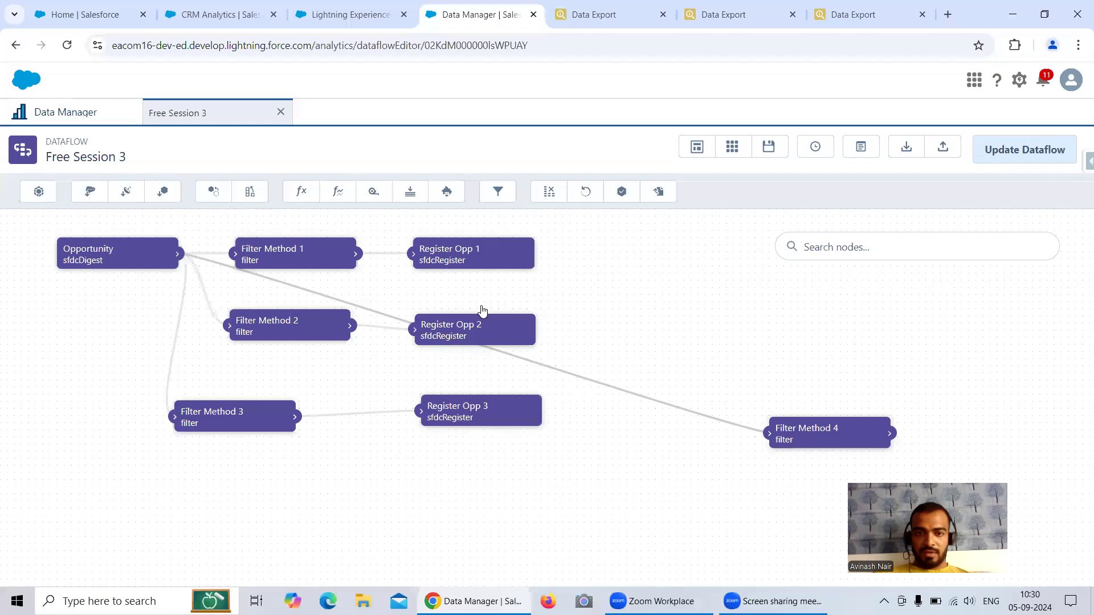
left_click_drag(812, 436, 231, 497)
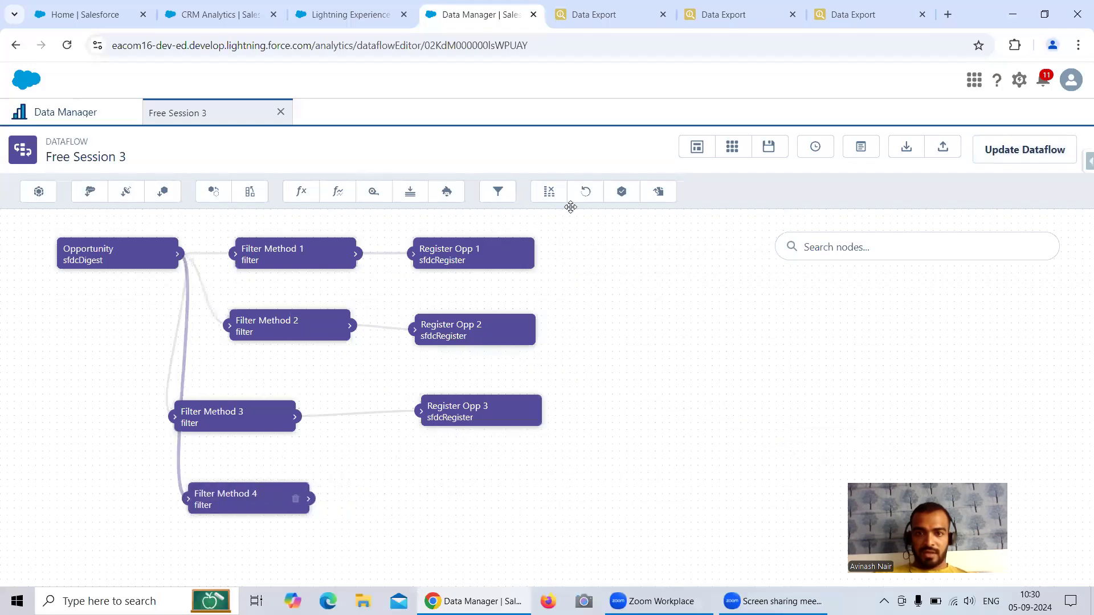
left_click(622, 191)
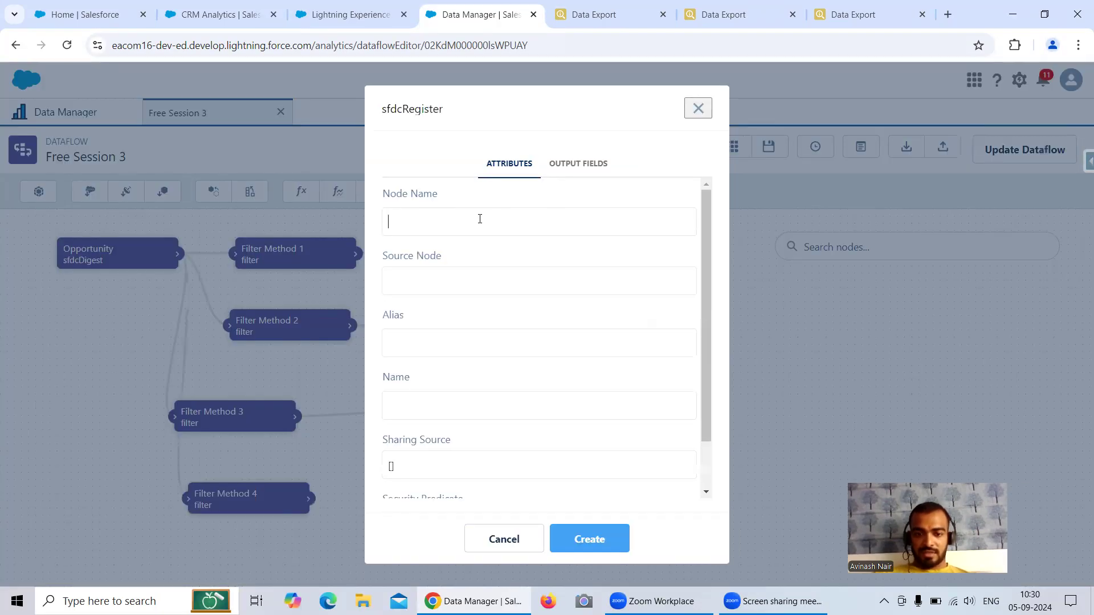
key("ctrl+v")
key("ctrl+a")
key("BackSpace")
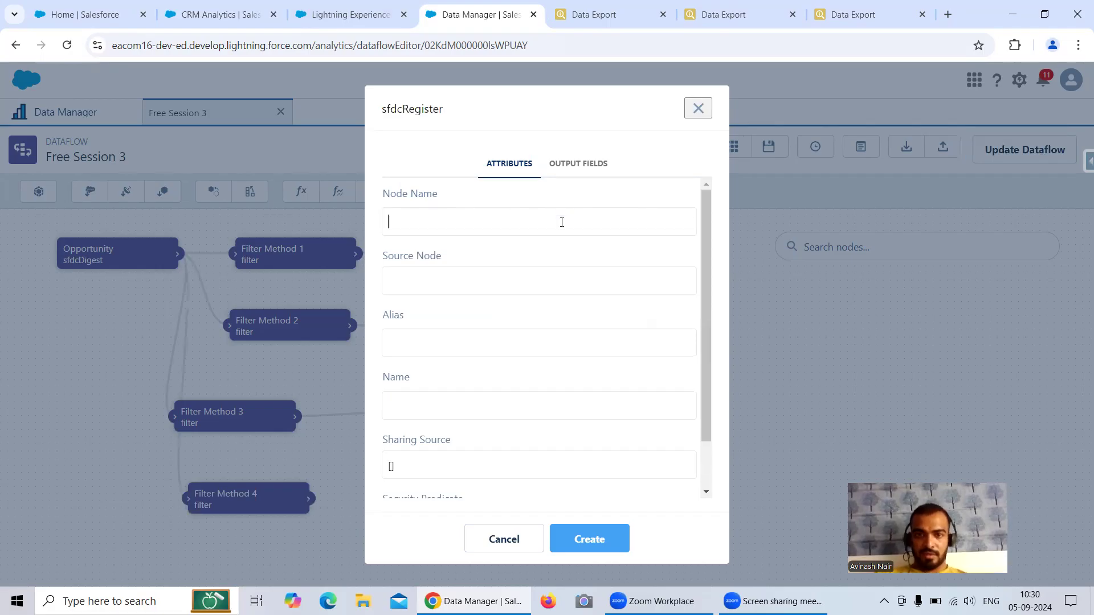
left_click(698, 109)
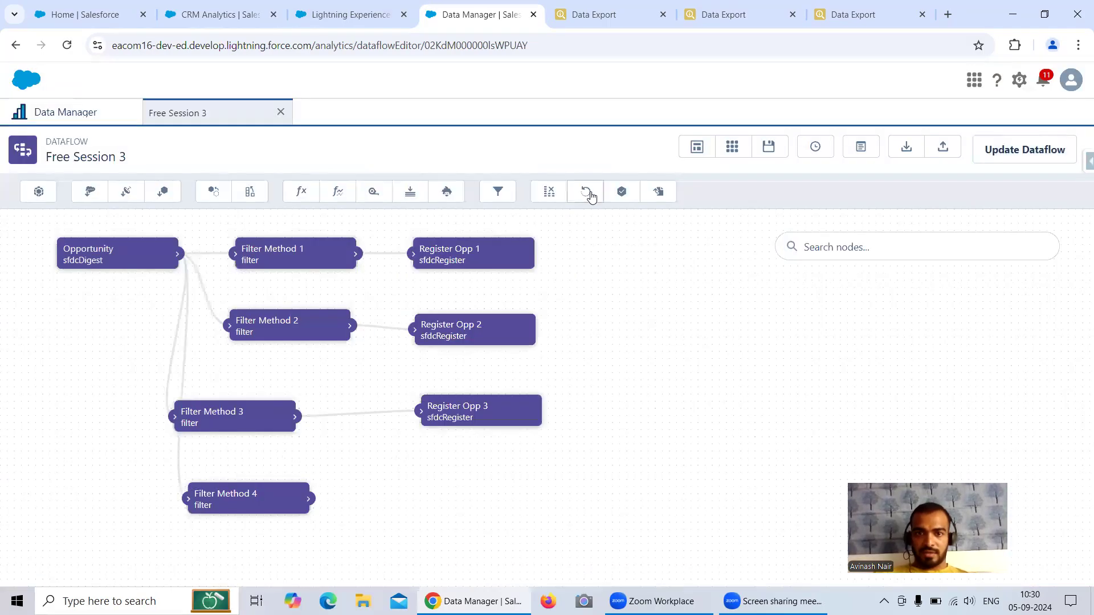
Step: Create register node Register Opp 4 with source Filter Method 4 and alias Register_Opp4
left_click(621, 192)
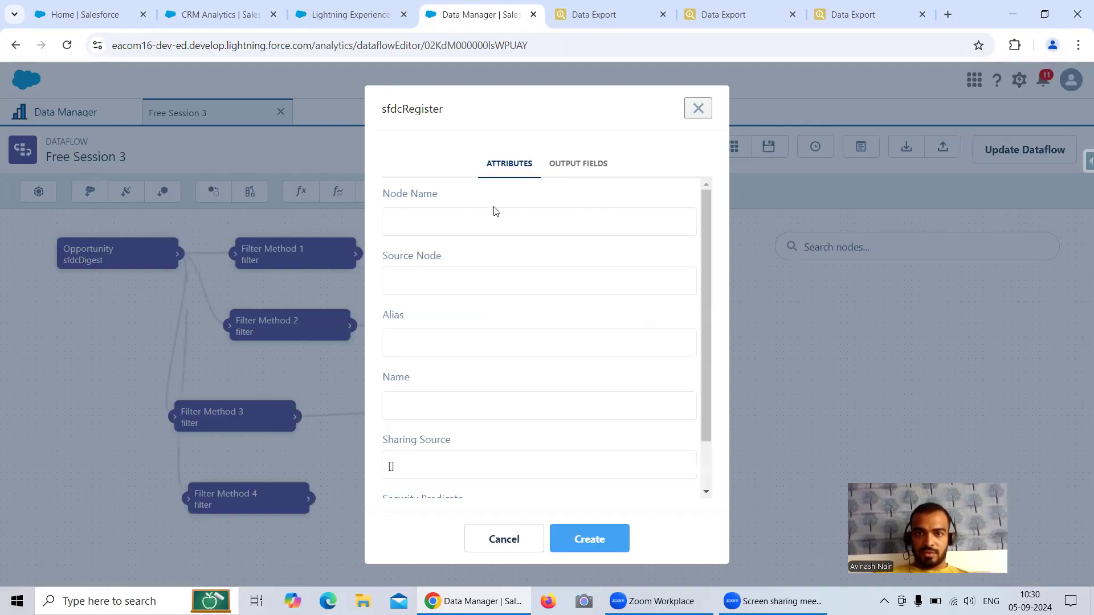
type("Re")
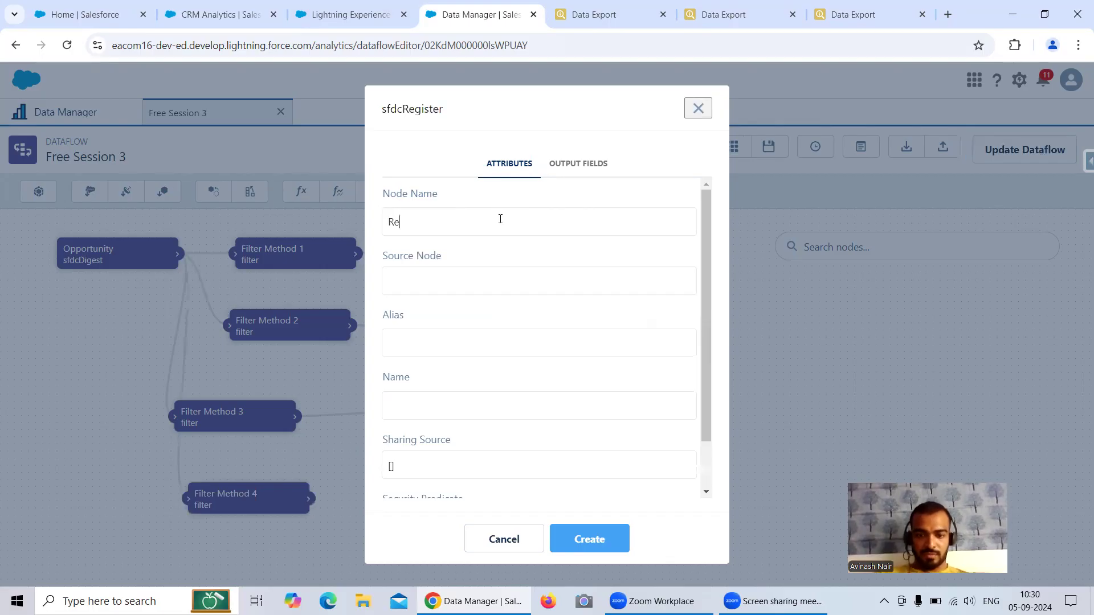
type("gister Opp 4")
key("ctrl+a")
key("ctrl+c")
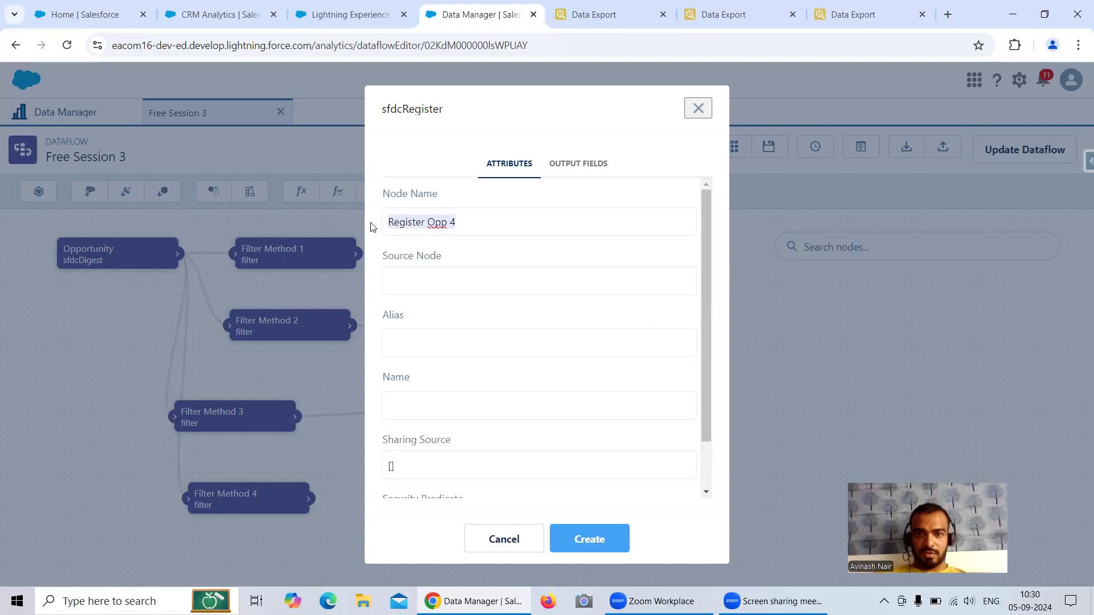
left_click(439, 337)
key("ctrl+v")
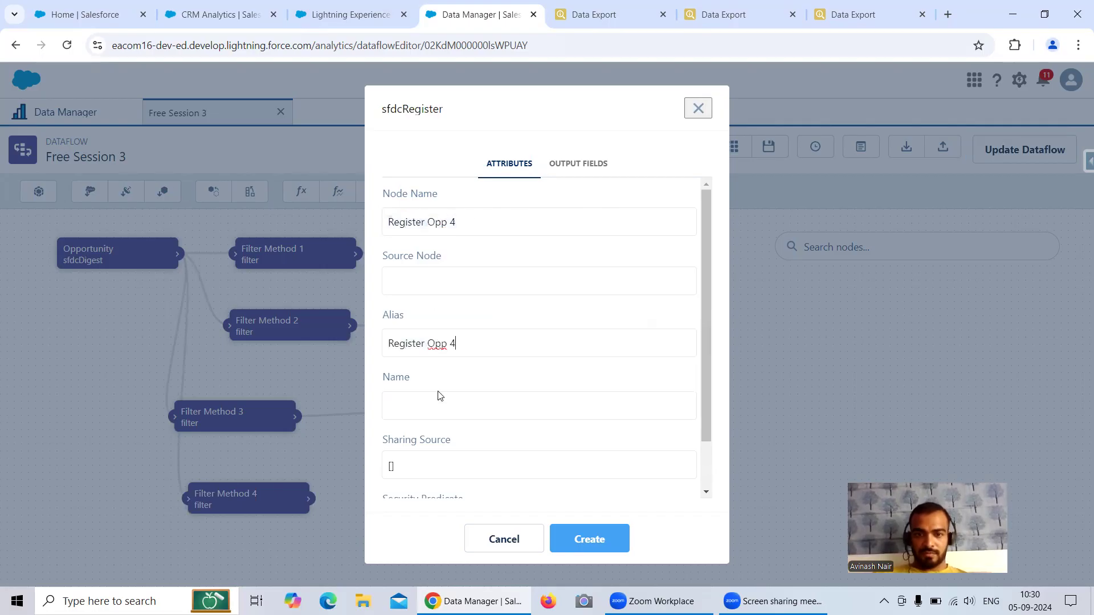
key("ctrl+v")
left_click(433, 285)
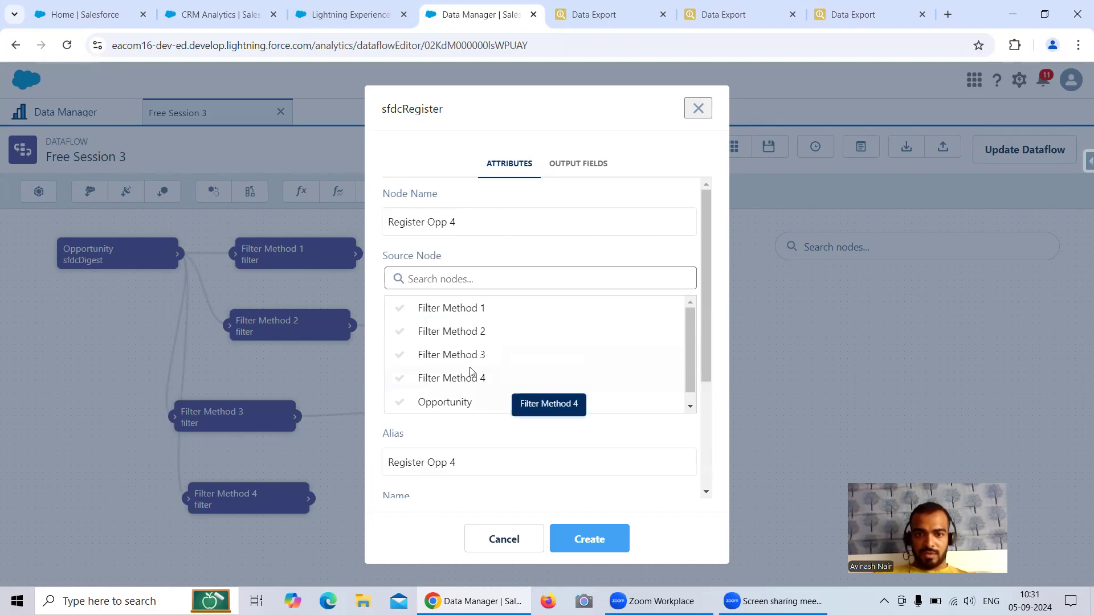
left_click(468, 388)
left_click(432, 342)
key("BackSpace")
type("_")
left_click(455, 343)
key("BackSpace")
scroll(502, 399, "down", 2)
scroll(508, 410, "up", 2)
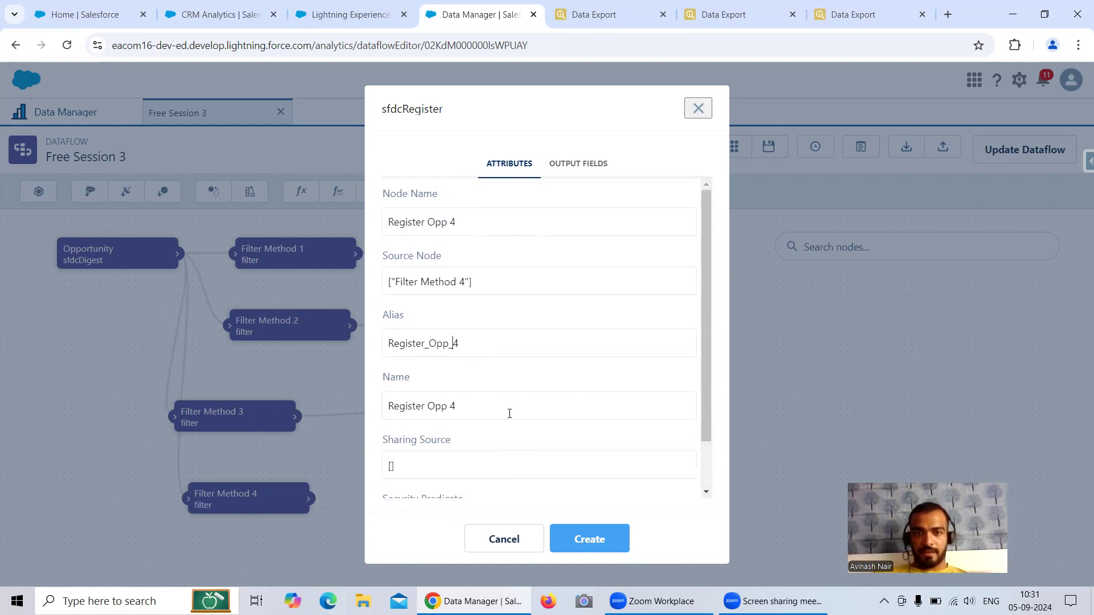
left_click(589, 539)
Step: Position Register Opp 4 beside Filter Method 4 and recheck Filter Method 4's SAQL condition
left_click_drag(1026, 434, 500, 501)
left_click_drag(591, 399, 596, 367)
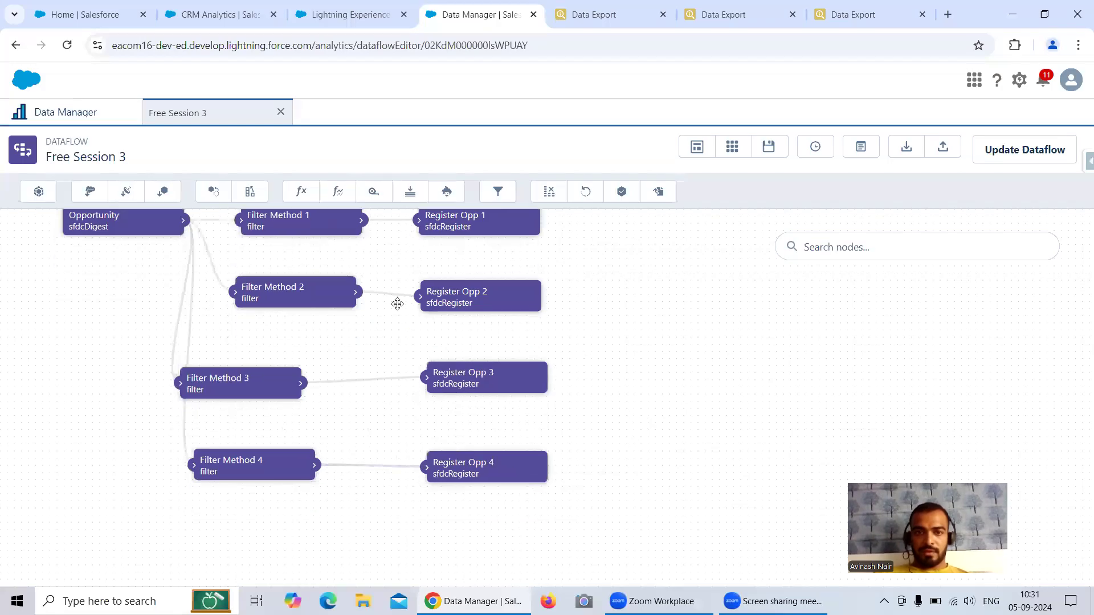
left_click(268, 465)
left_click(600, 370)
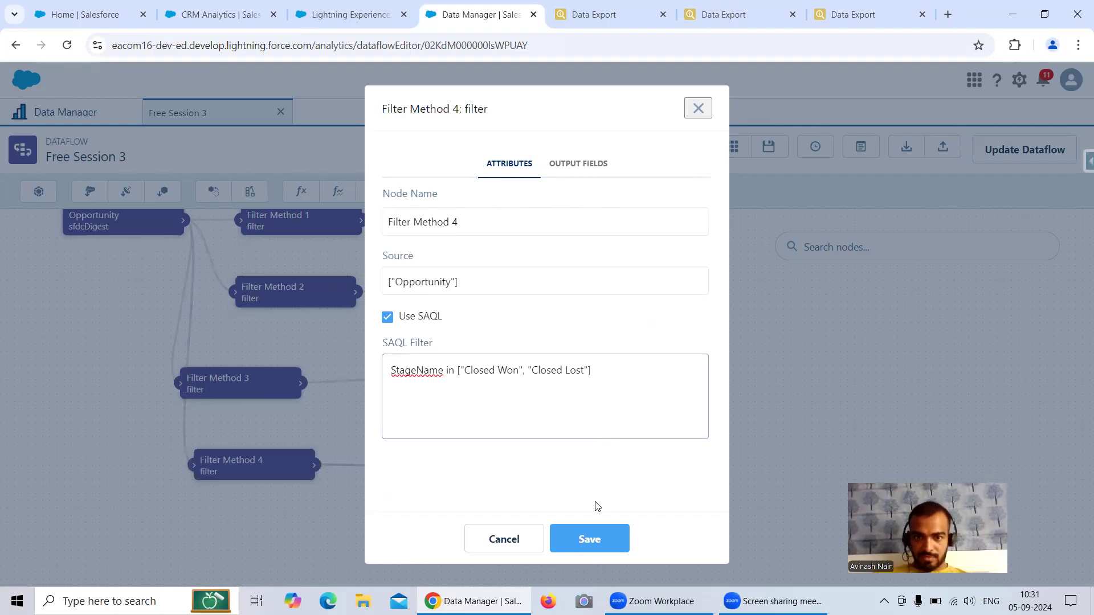
left_click(588, 538)
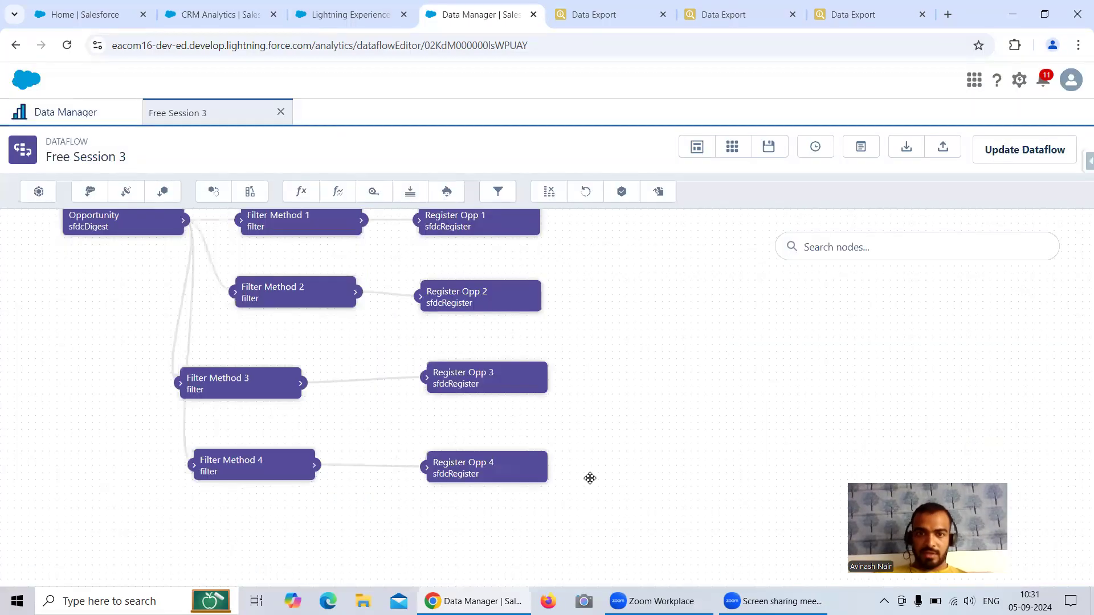
Step: Create Filter Method 5 on Opportunity with SAQL StageName matches "Cl", placed below Filter Method 4
left_click(498, 195)
left_click(448, 378)
type("StagName ma")
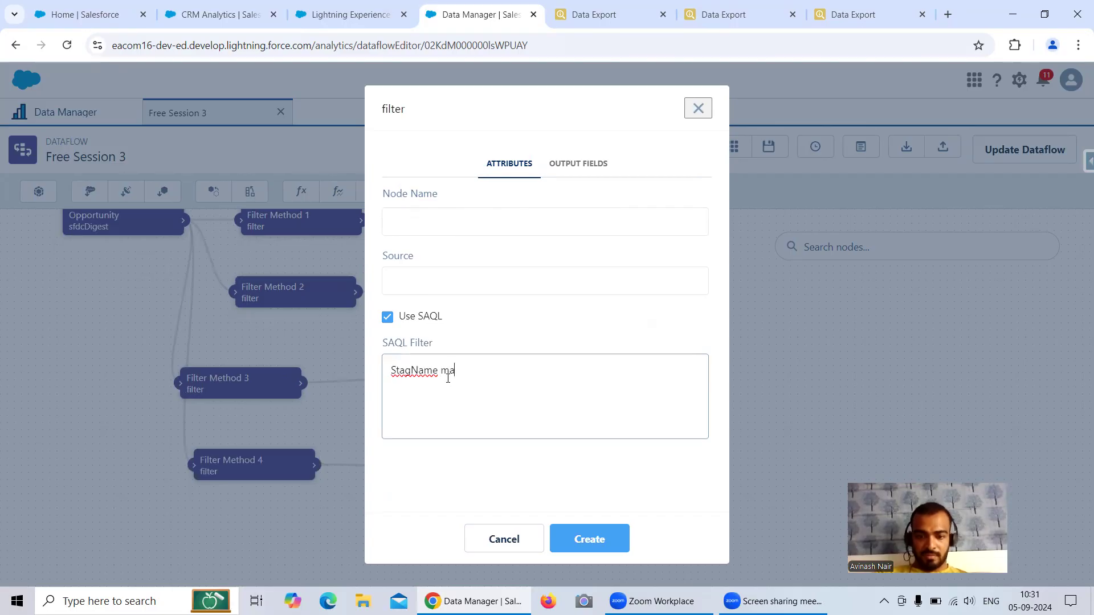
type("tches \"\"")
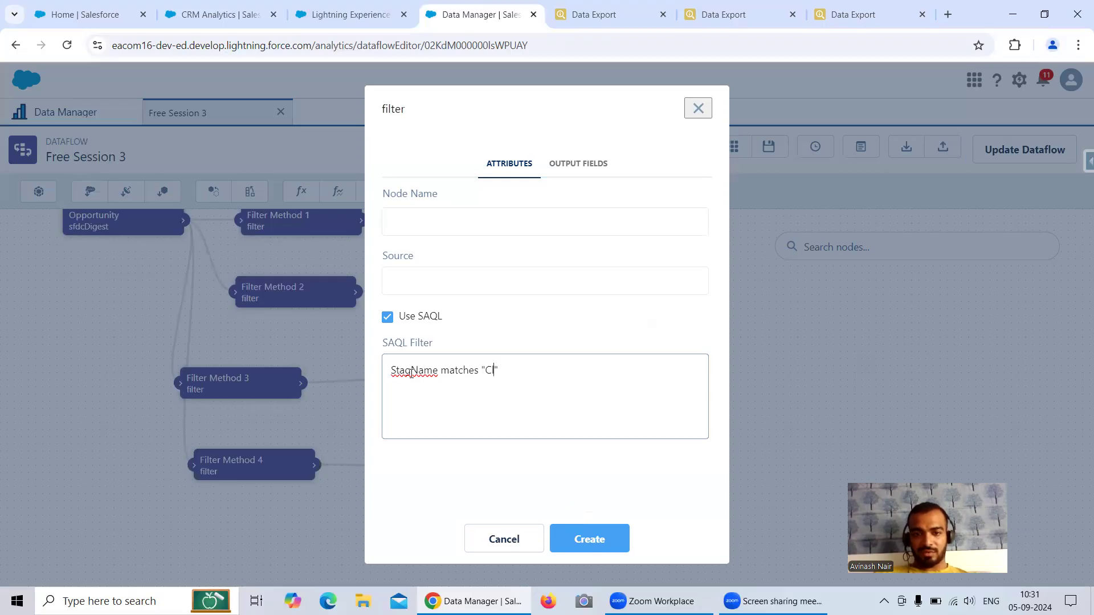
type("e")
left_click(444, 223)
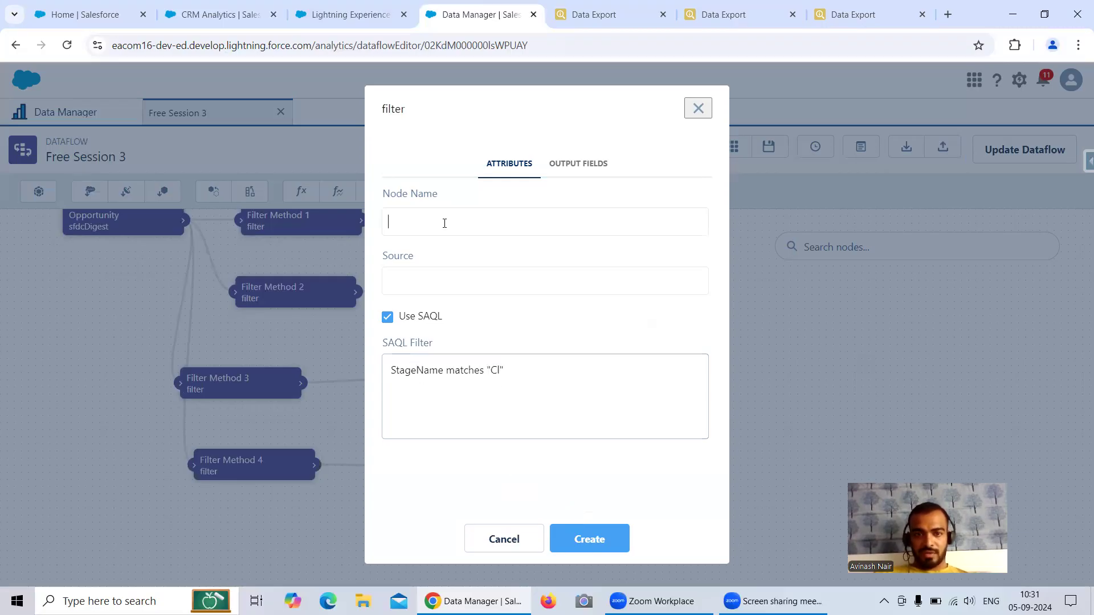
type("Filter Method 5")
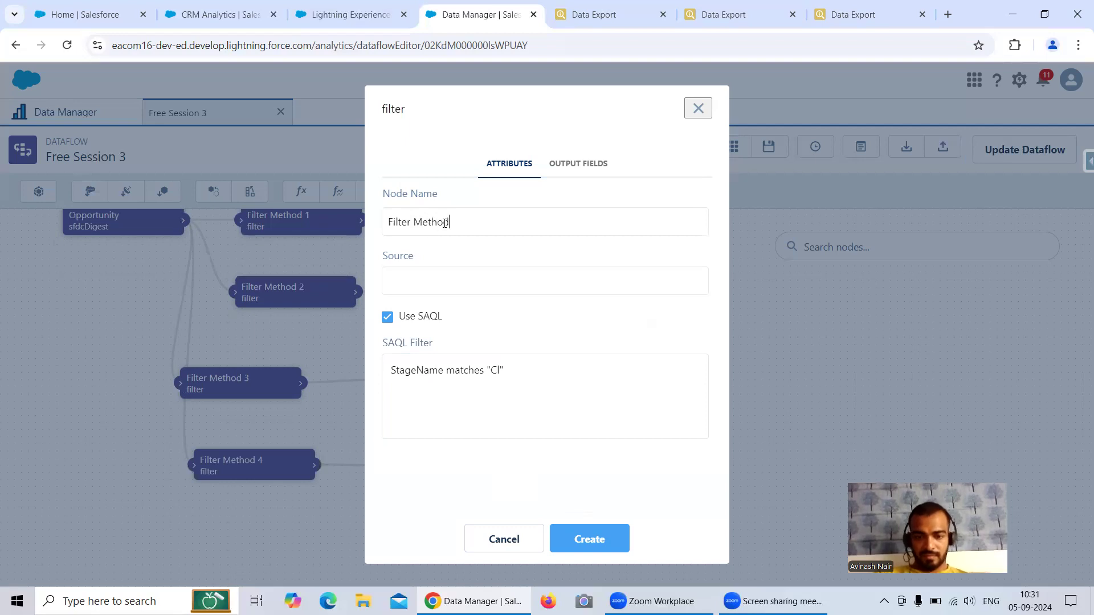
left_click(444, 280)
left_click(454, 401)
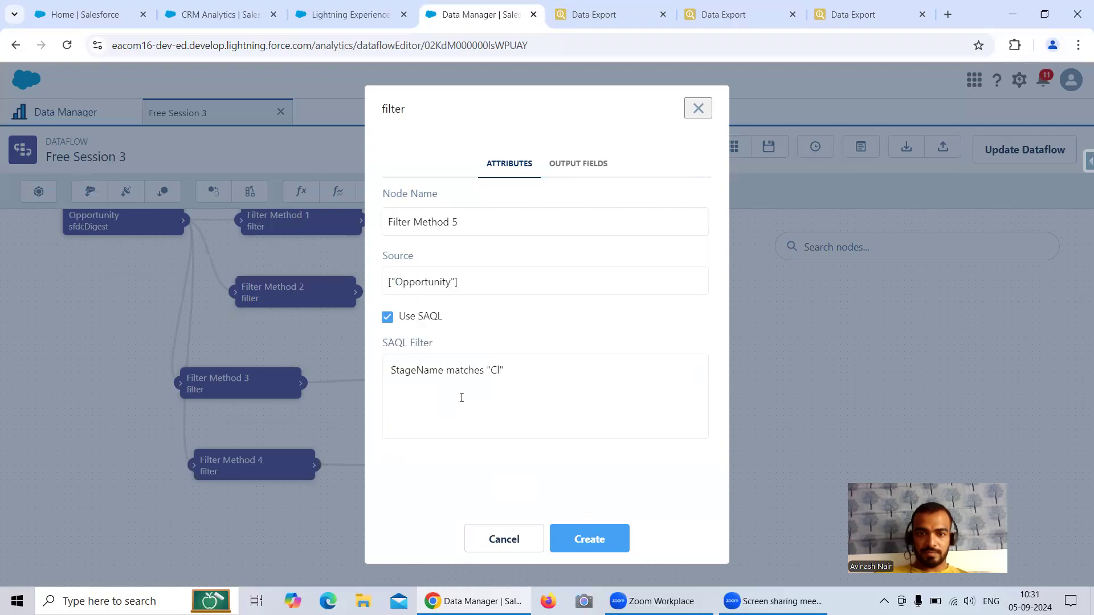
left_click(590, 538)
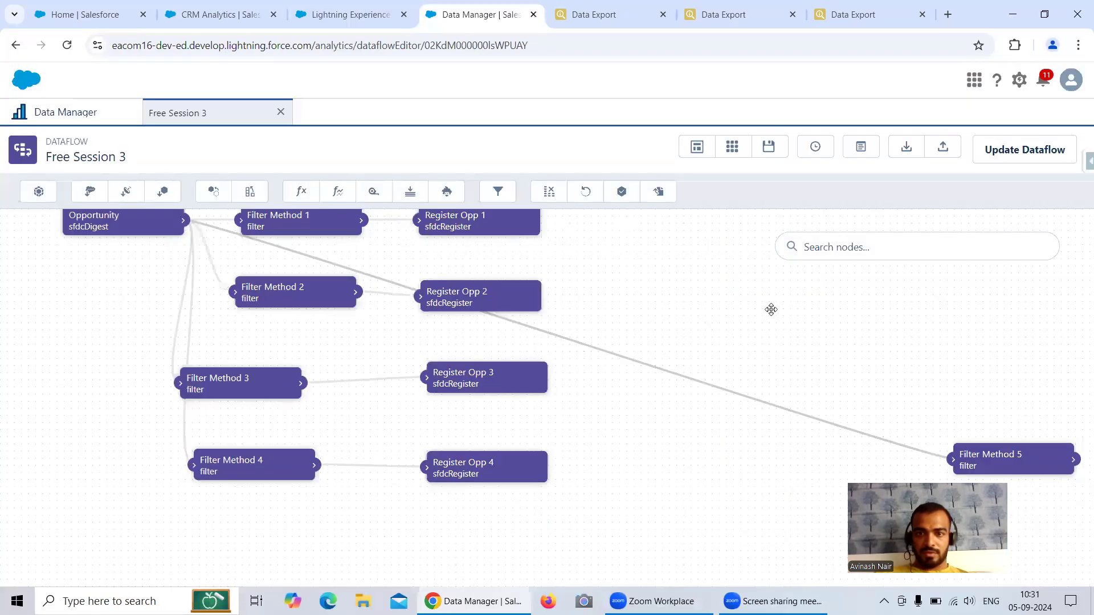
left_click_drag(989, 454, 209, 517)
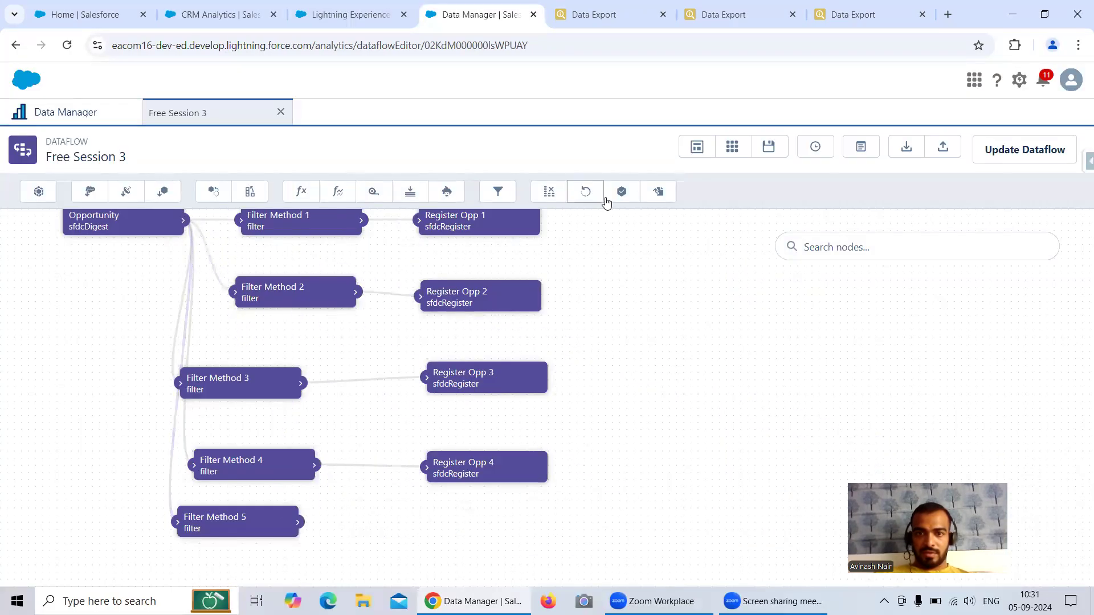
Step: Create register node Register Opp 5 with source Filter Method 5 and alias Register_Opp5
left_click(622, 192)
key("ctrl+v")
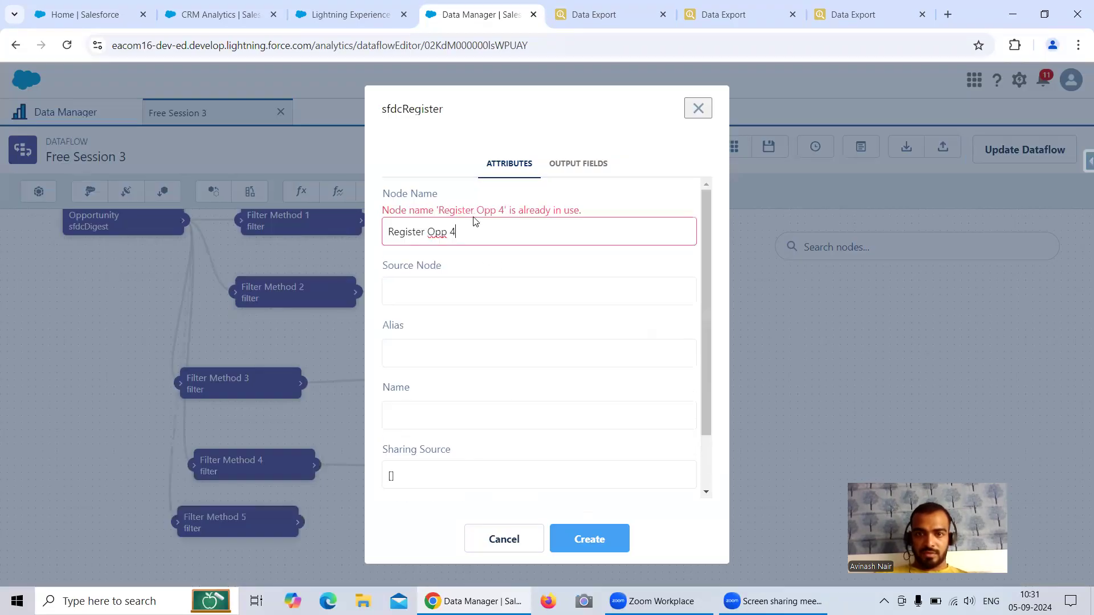
key("BackSpace")
type("5")
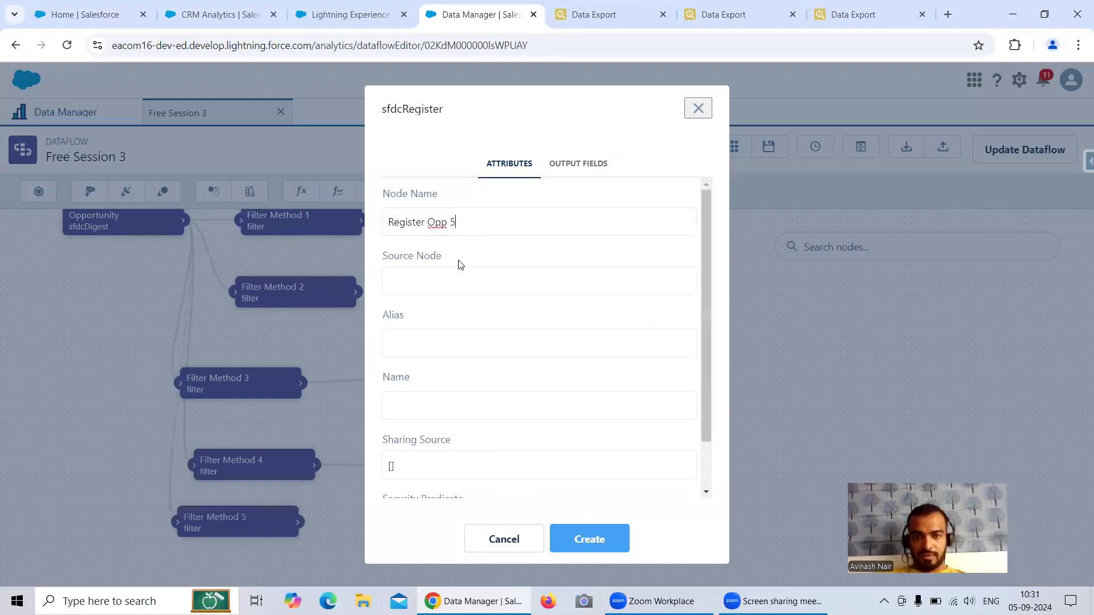
left_click(446, 285)
left_click(482, 402)
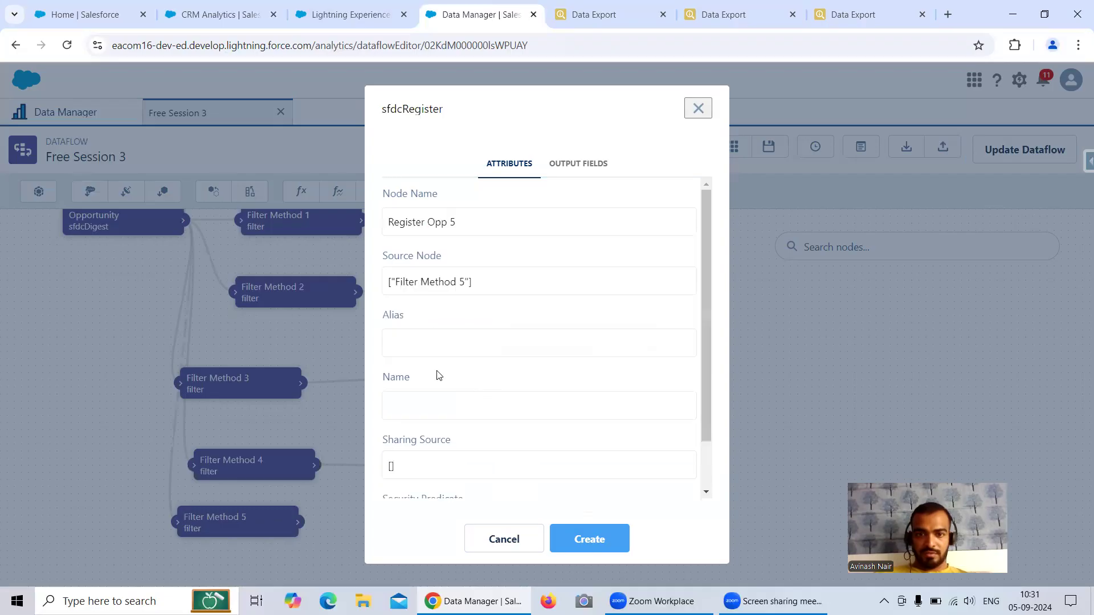
type("Register Opp 4")
type("Register Opp 4")
key("BackSpace")
type("5")
left_click(483, 343)
key("BackSpace")
type("5")
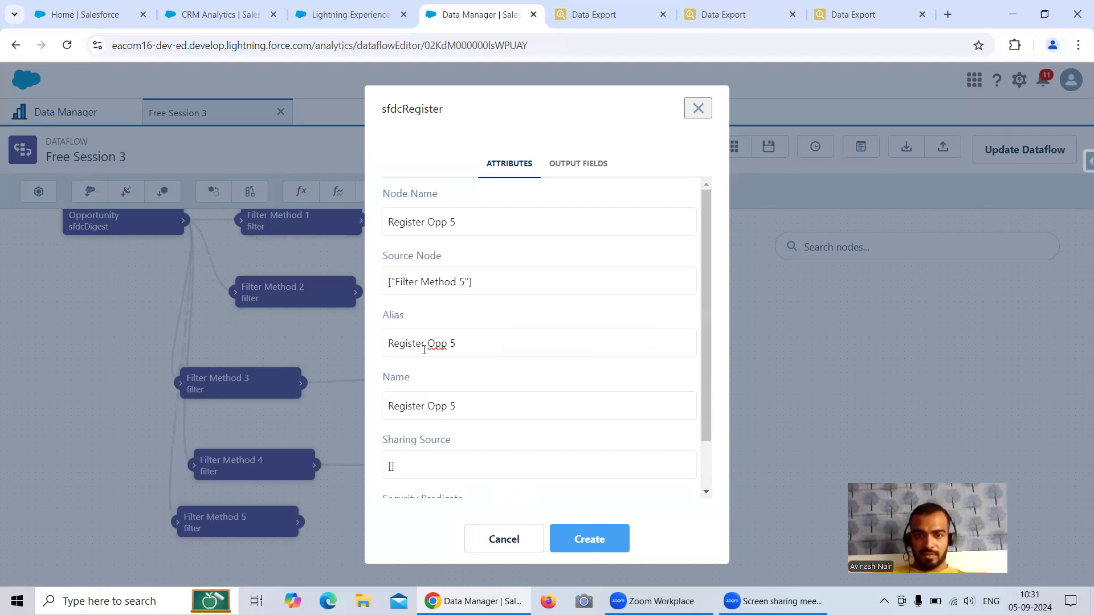
key("BackSpace")
type("_")
key("BackSpace")
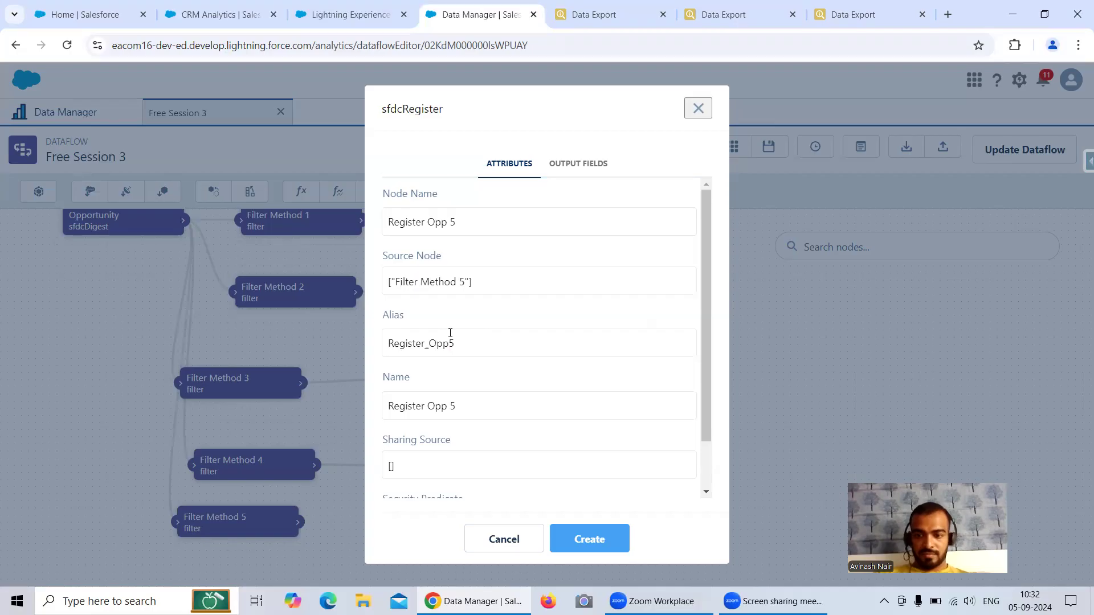
left_click(587, 538)
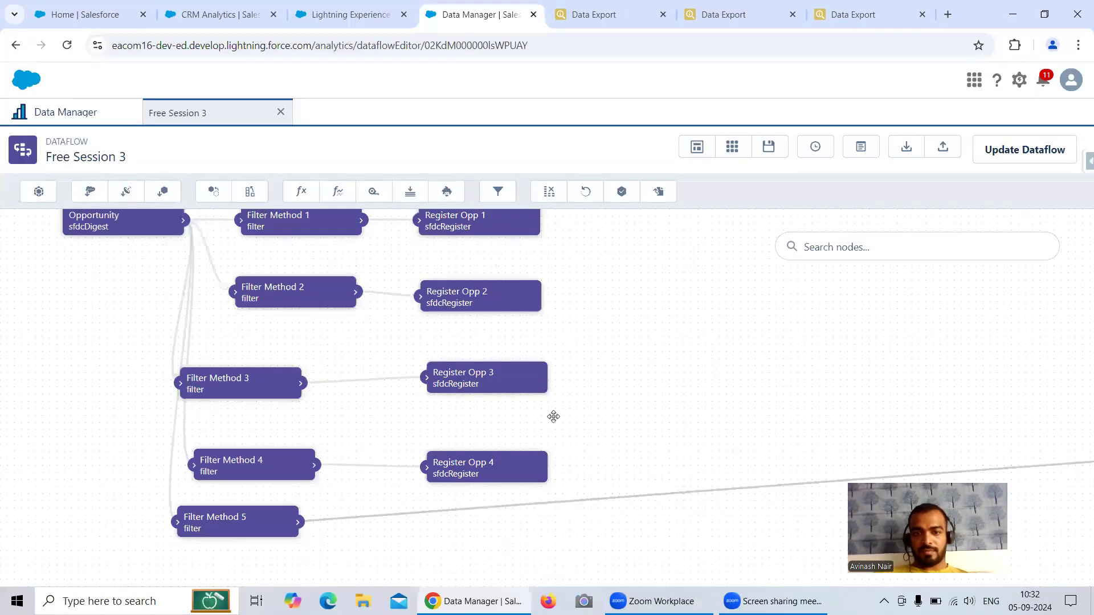
Step: Move the Register Opp 5 node into place beside Filter Method 5
left_click_drag(855, 471, 653, 394)
left_click_drag(997, 396, 346, 455)
left_click_drag(640, 422, 821, 384)
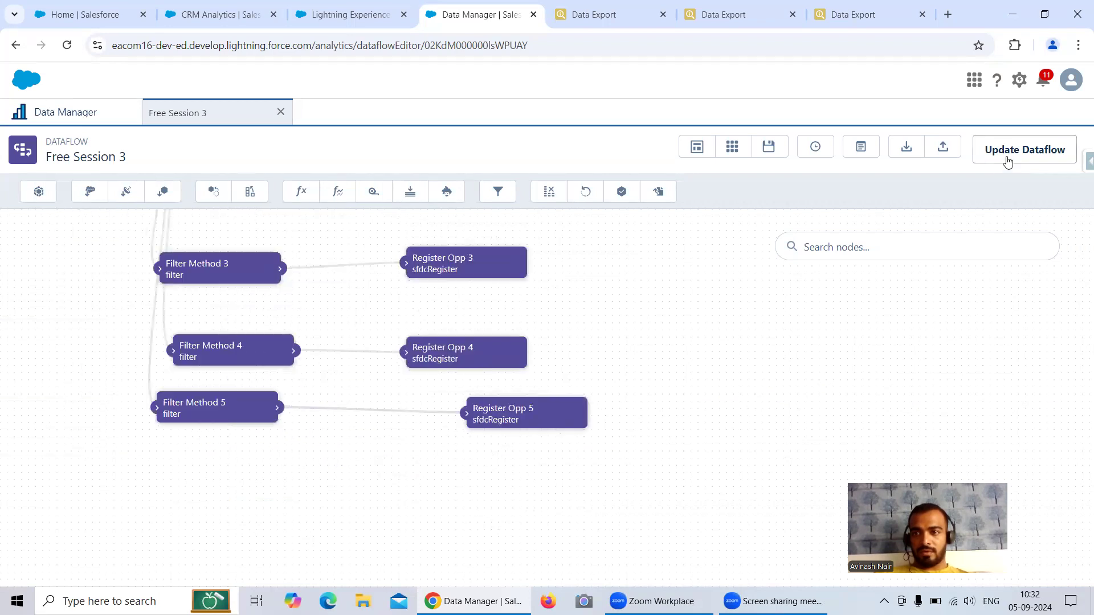
Step: Update the Free Session 3 dataflow, then review Filter Method 4 and 5 without changing them
left_click(1005, 160)
left_click(731, 378)
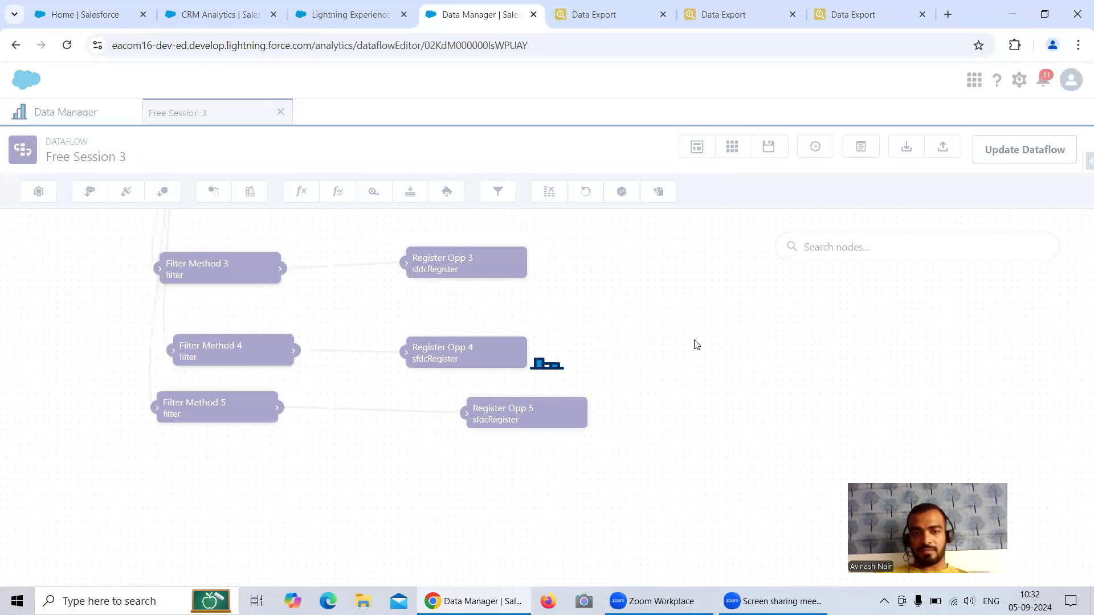
left_click(281, 350)
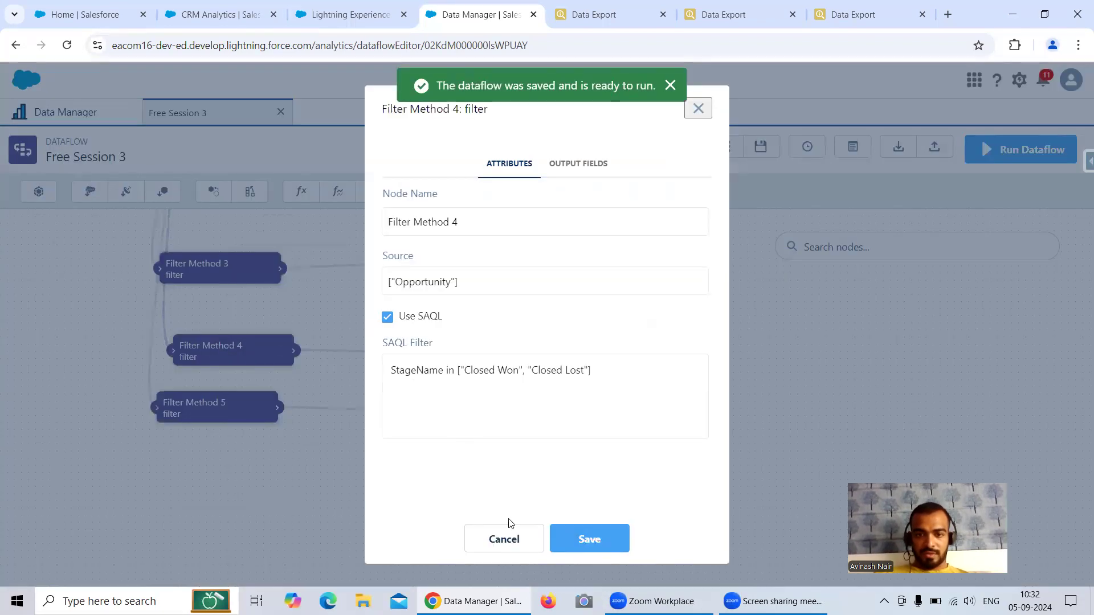
left_click(504, 540)
left_click(217, 405)
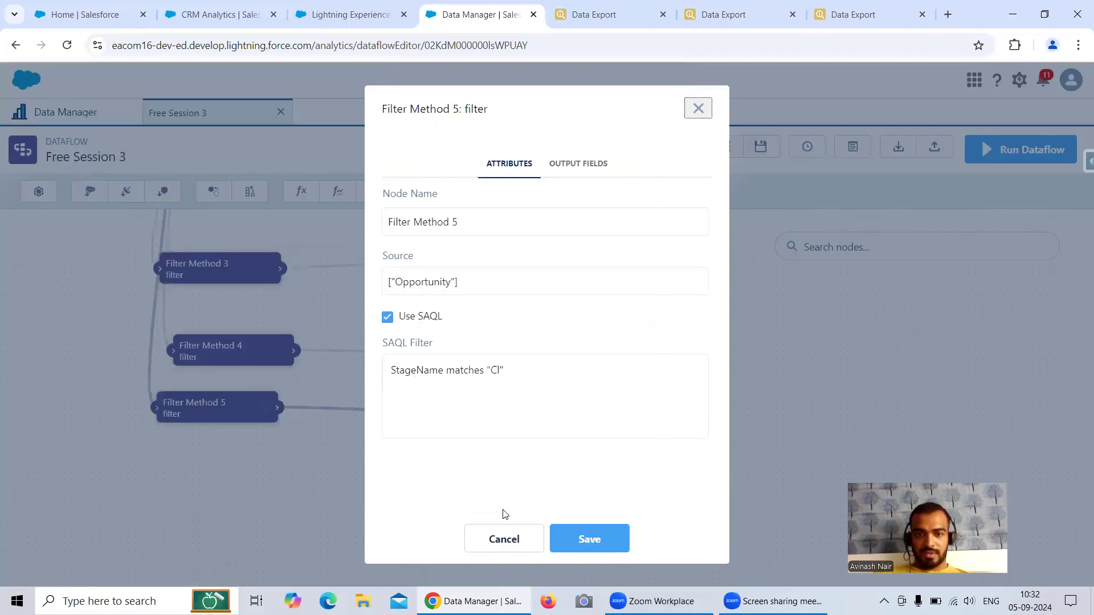
left_click(503, 539)
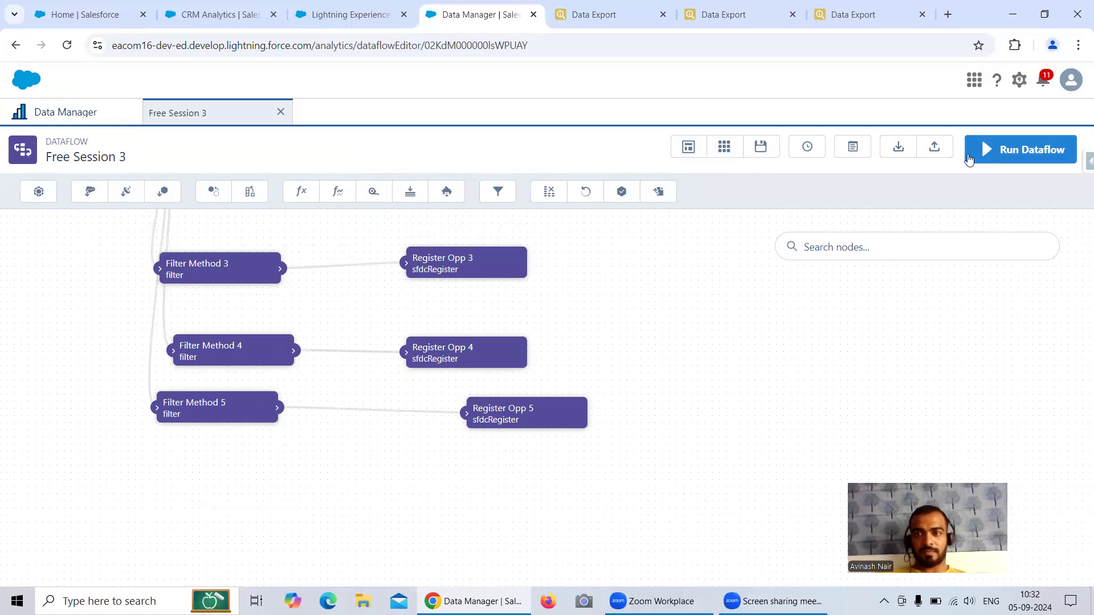
Step: Run the dataflow and refresh the Data Monitor until the 10:32 AM run completes
left_click(1007, 156)
left_click(738, 356)
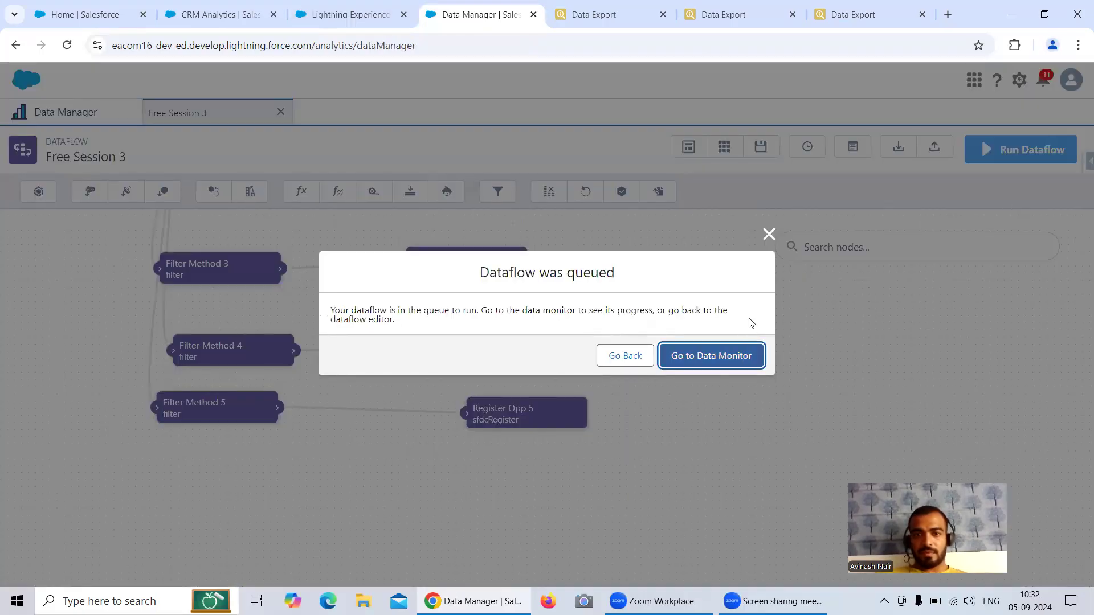
left_click(1064, 189)
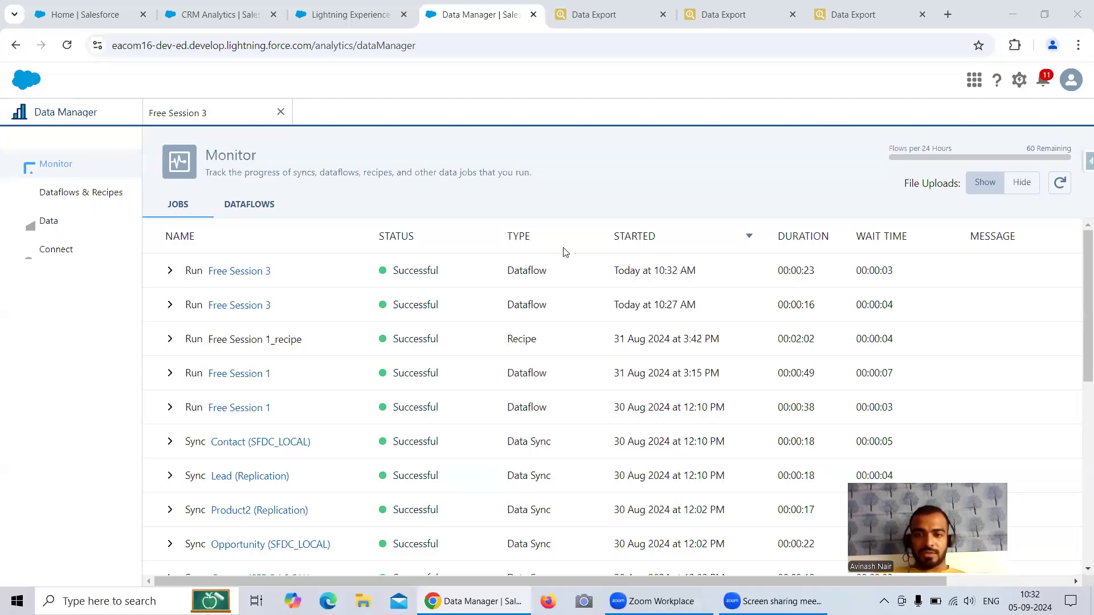
Step: Glance at the lens and Inspector tabs, then open Analytics Studio from the CRM Analytics tab
left_click(215, 18)
mouse_move(858, 413)
left_click(854, 15)
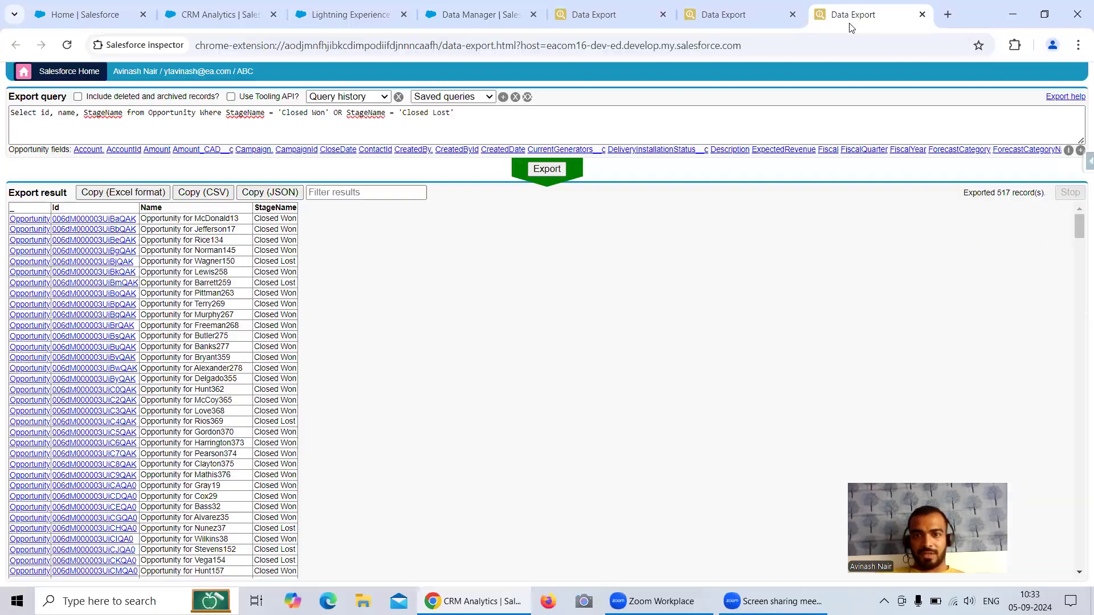
left_click(219, 15)
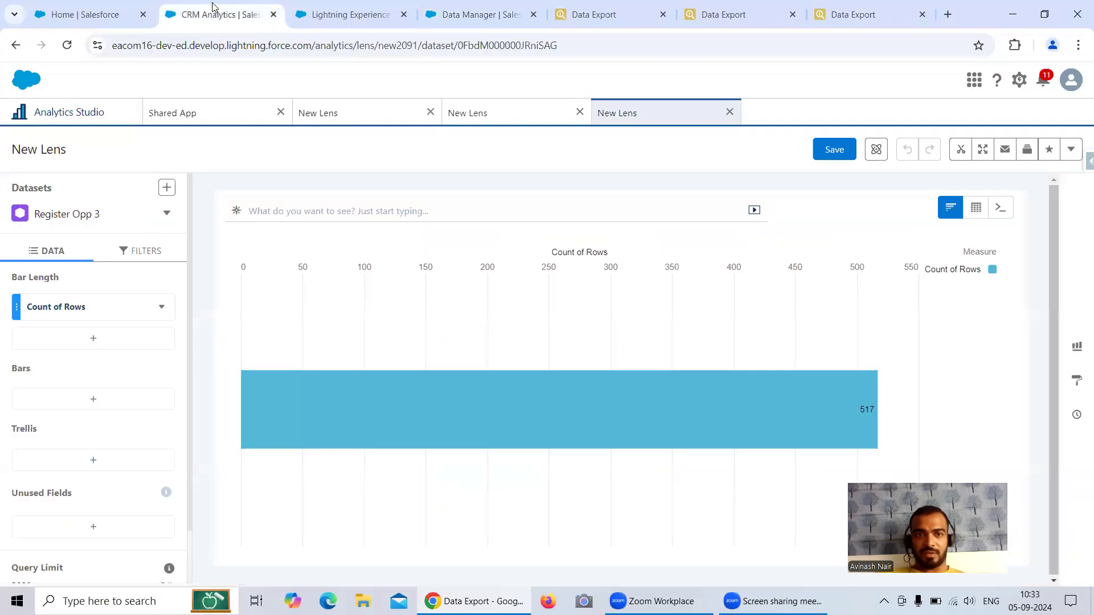
left_click(71, 112)
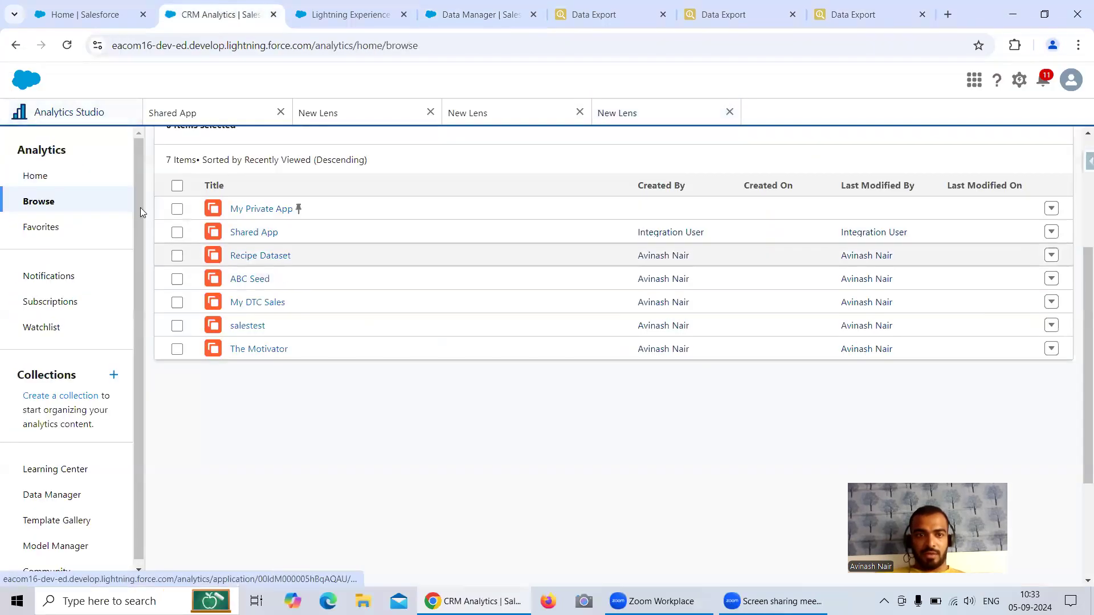
Step: Open the Shared App and reload the page to refresh its item list
left_click(174, 117)
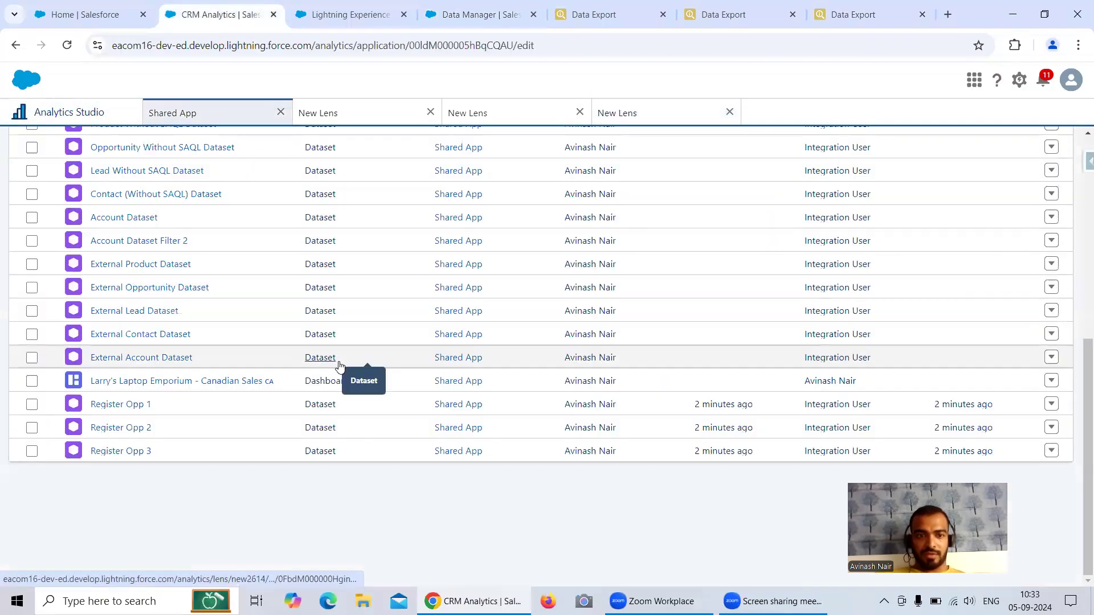
scroll(227, 301, "up", 4)
left_click(67, 46)
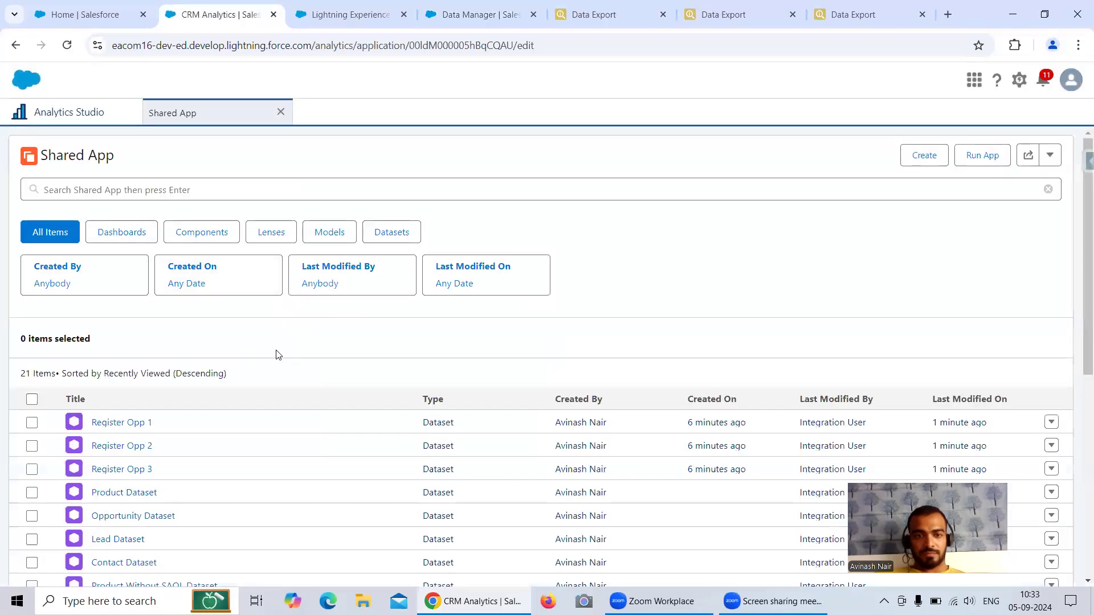
scroll(271, 351, "down", 3)
scroll(255, 342, "down", 3)
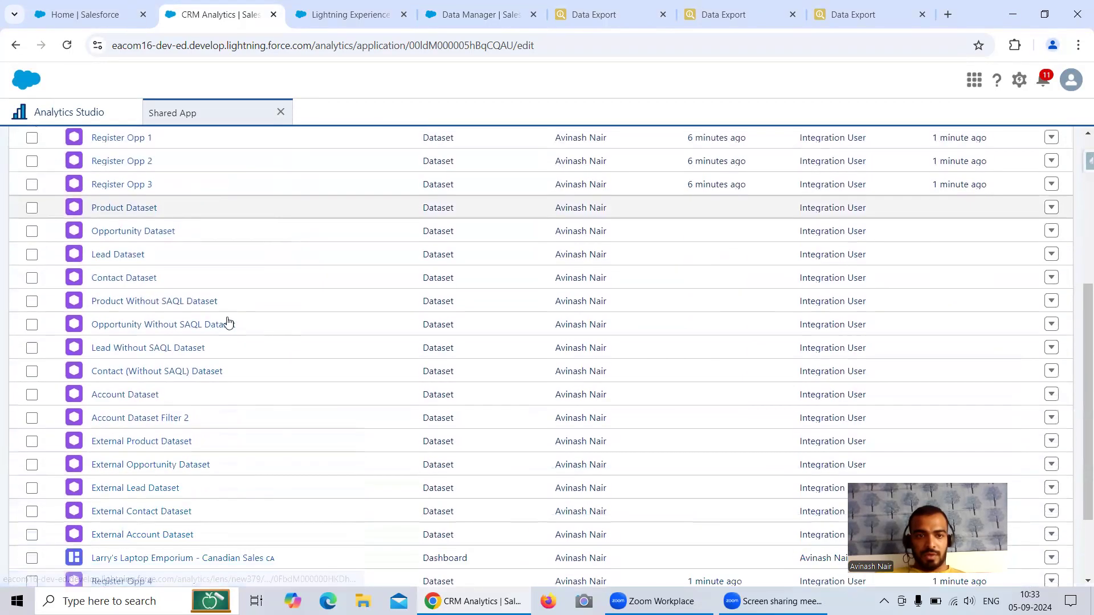
Step: Open lenses on the Register Opp 3, Register Opp 4 and Register Opp 5 datasets
left_click(137, 185)
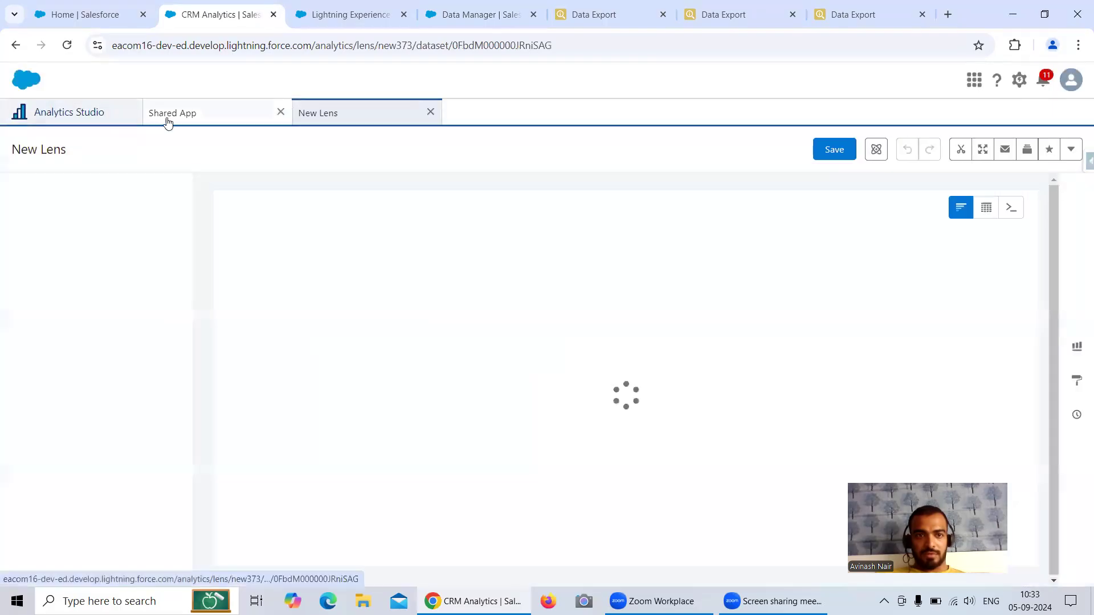
left_click(167, 117)
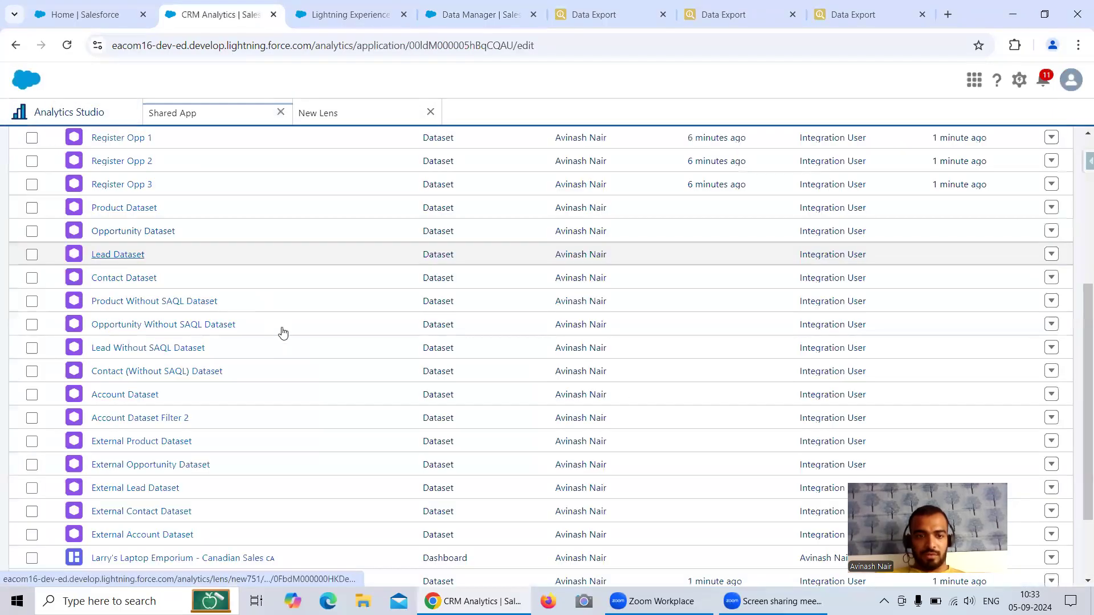
scroll(361, 464, "down", 2)
left_click(136, 468)
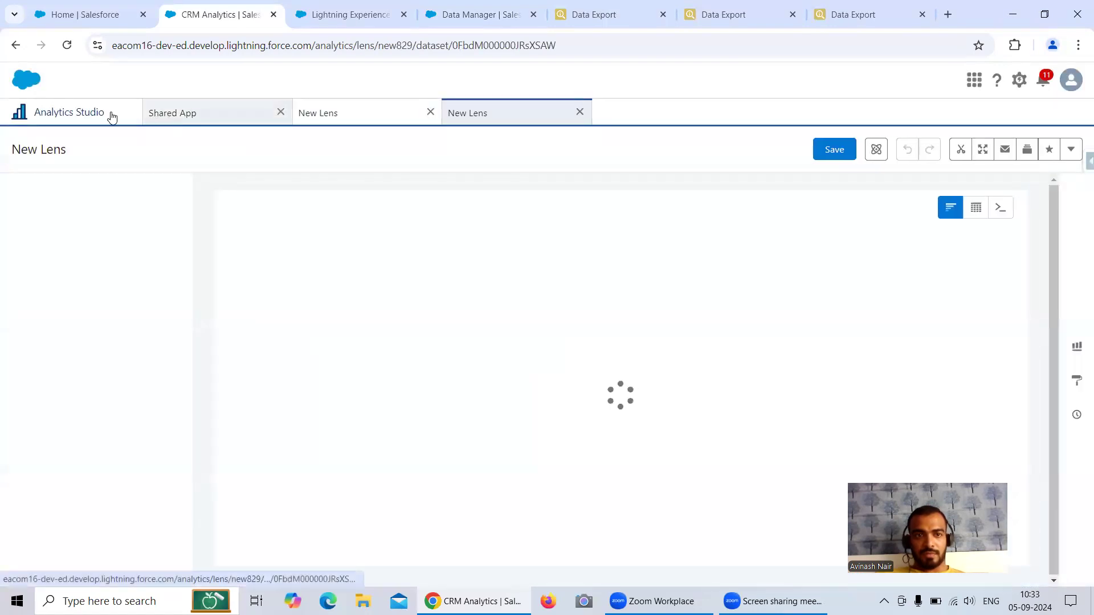
left_click(167, 117)
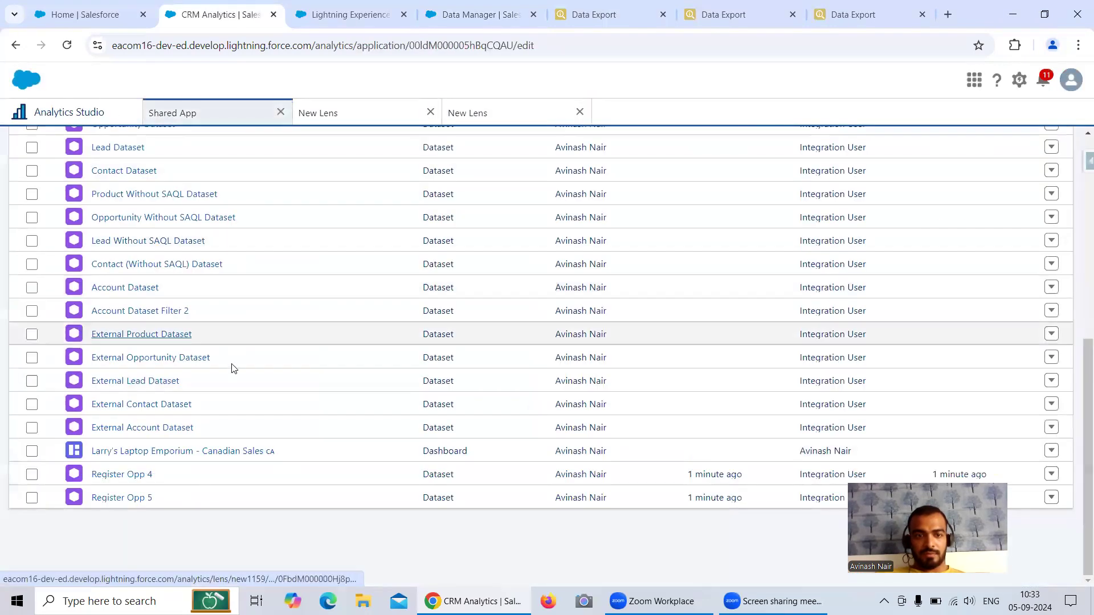
left_click(145, 499)
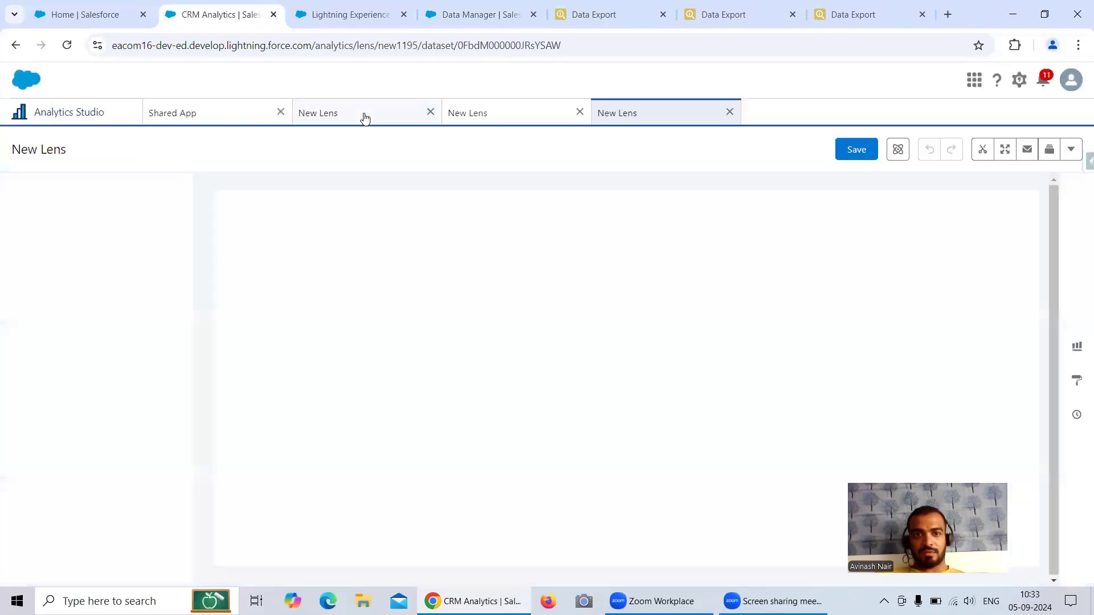
Step: Check each lens's Count of Rows, confirming 517 for Register Opp 4 and 5
left_click(361, 111)
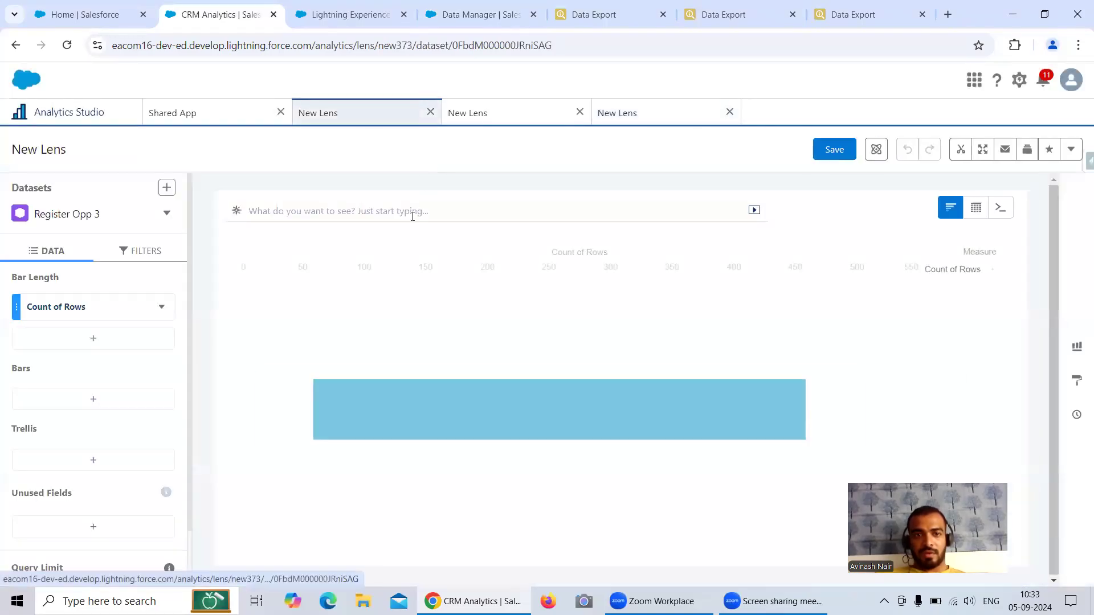
left_click(526, 117)
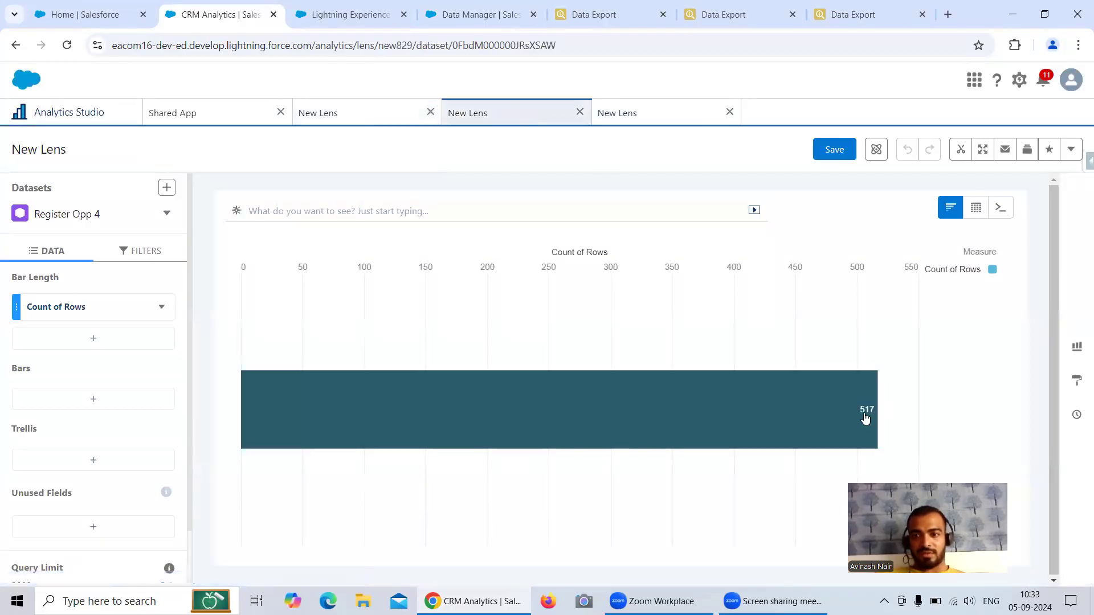
left_click(626, 112)
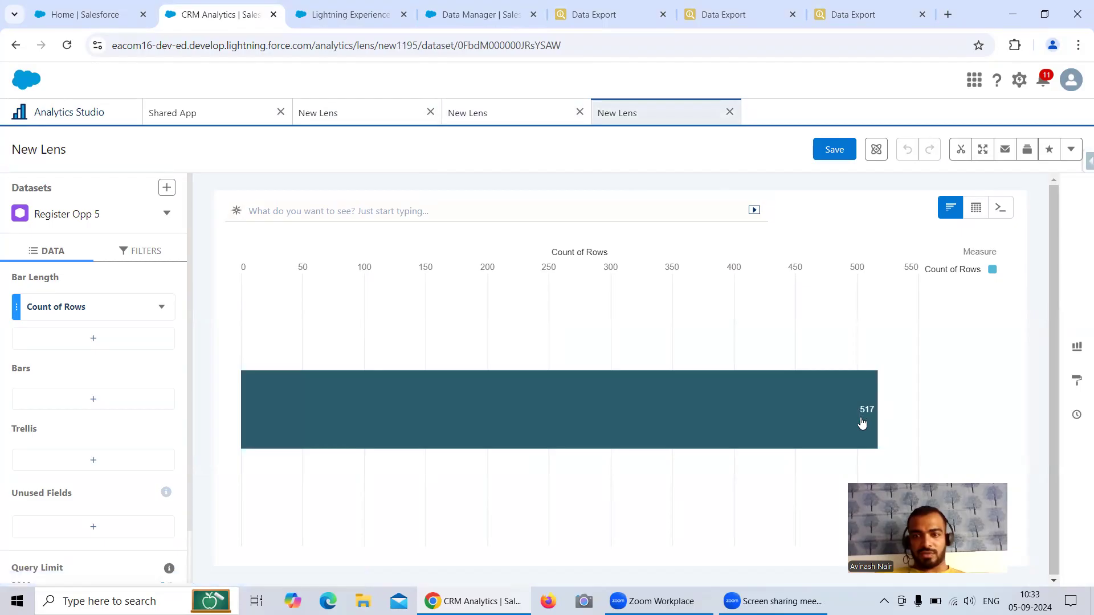
left_click(854, 14)
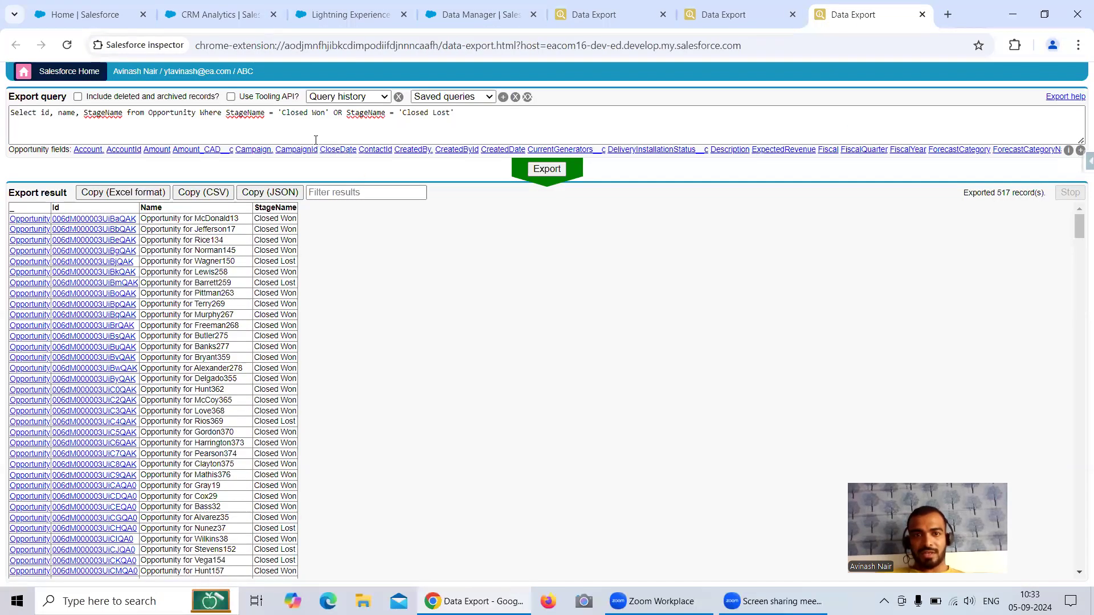
left_click_drag(244, 115, 455, 114)
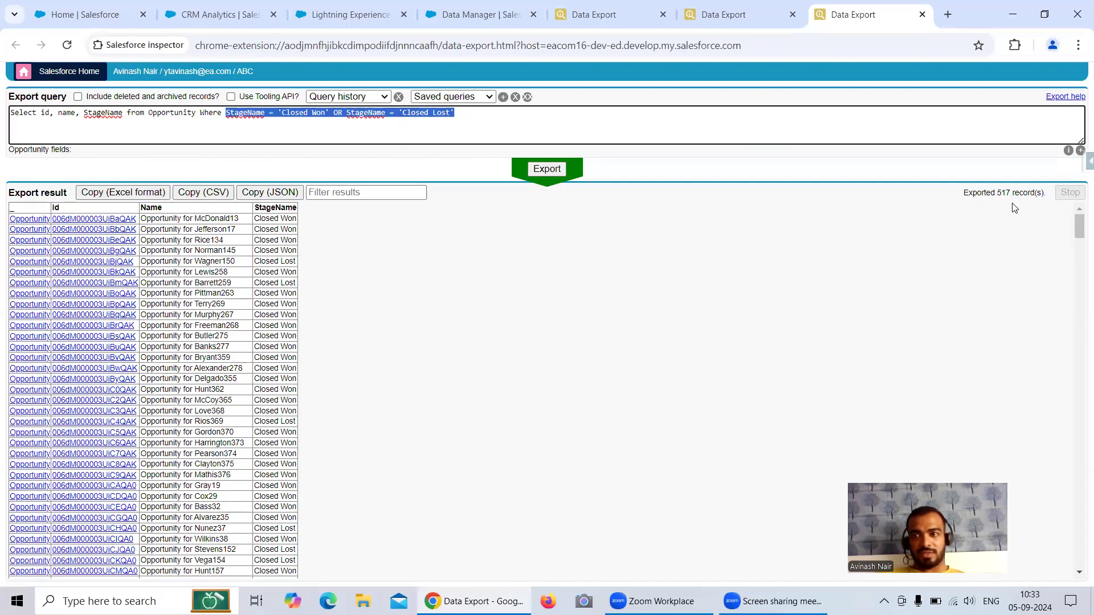
left_click(446, 18)
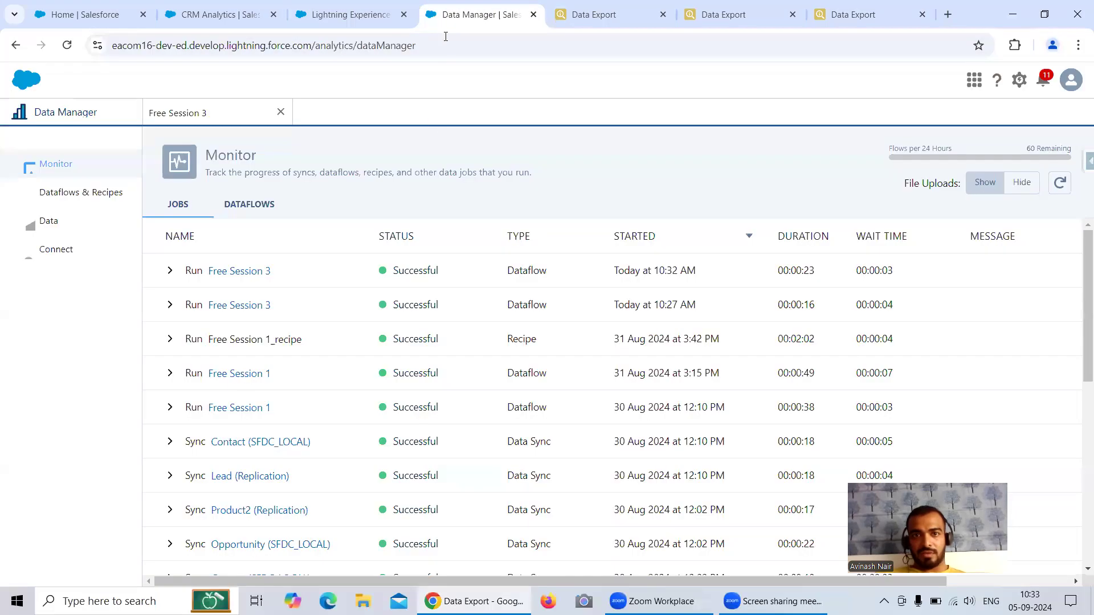
left_click(208, 114)
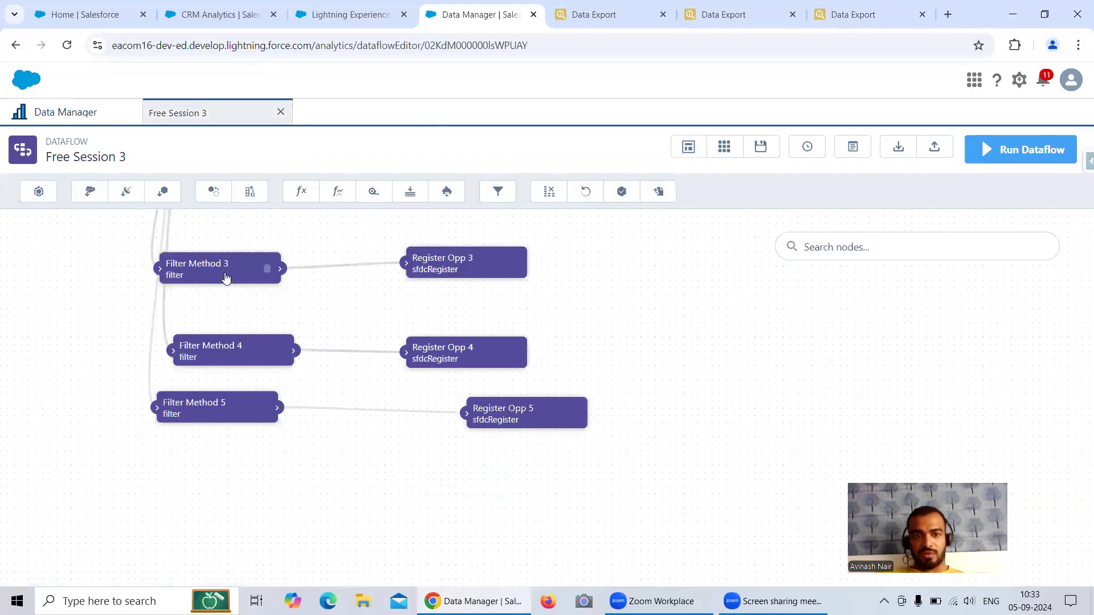
left_click(274, 267)
left_click(501, 540)
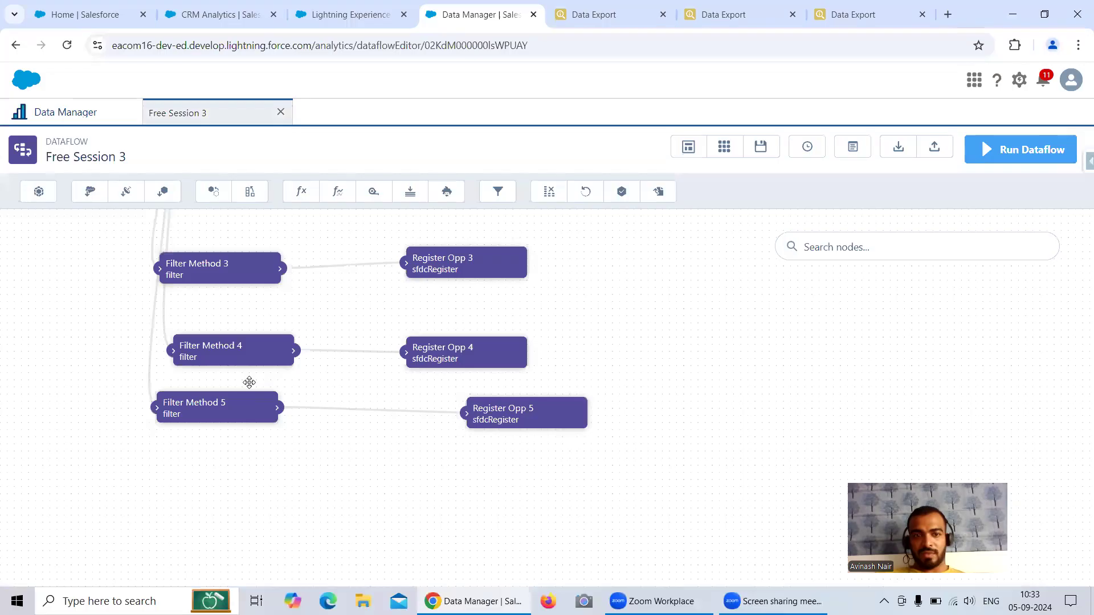
left_click(231, 352)
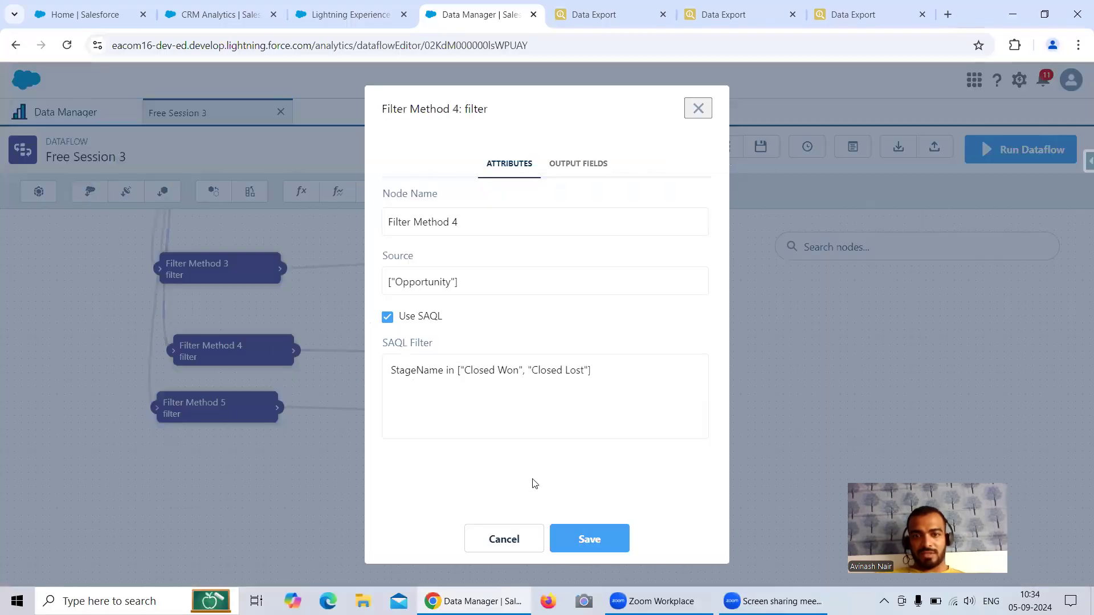
left_click(505, 540)
left_click(232, 408)
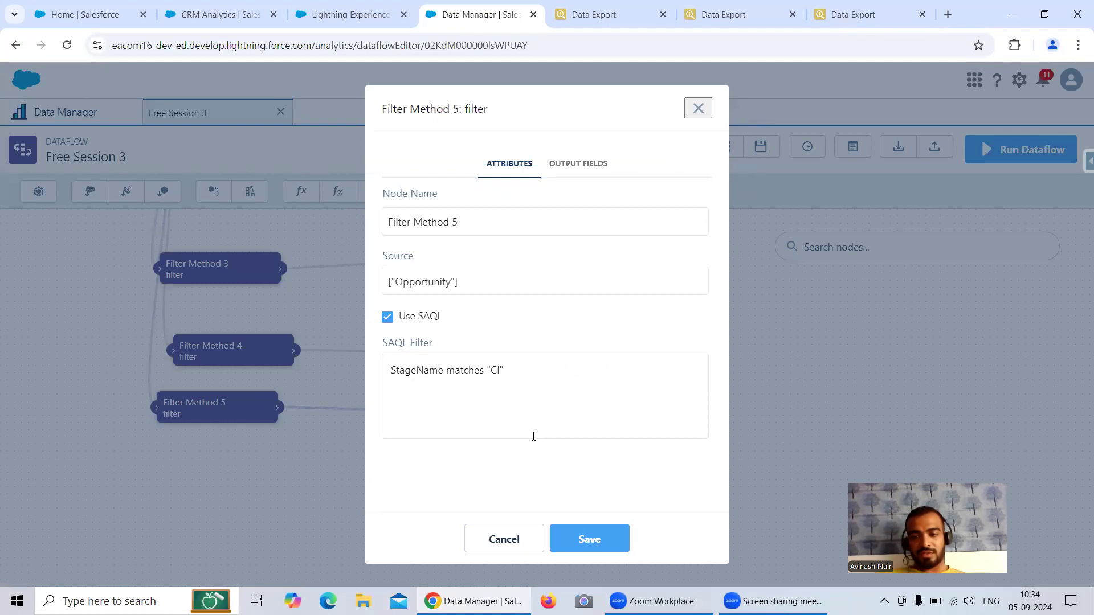
left_click(700, 109)
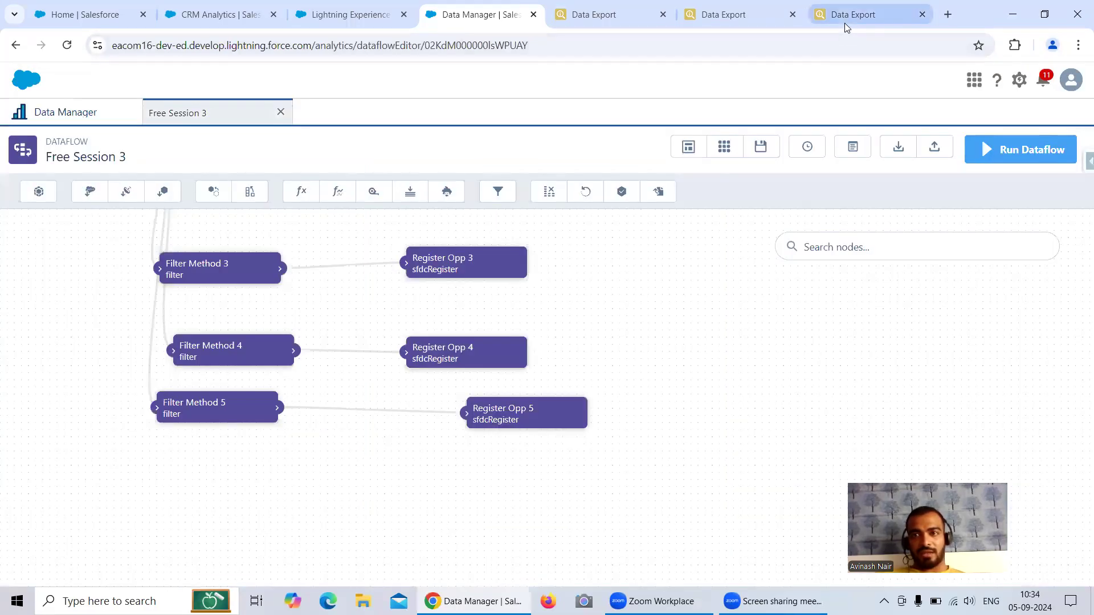
left_click(854, 17)
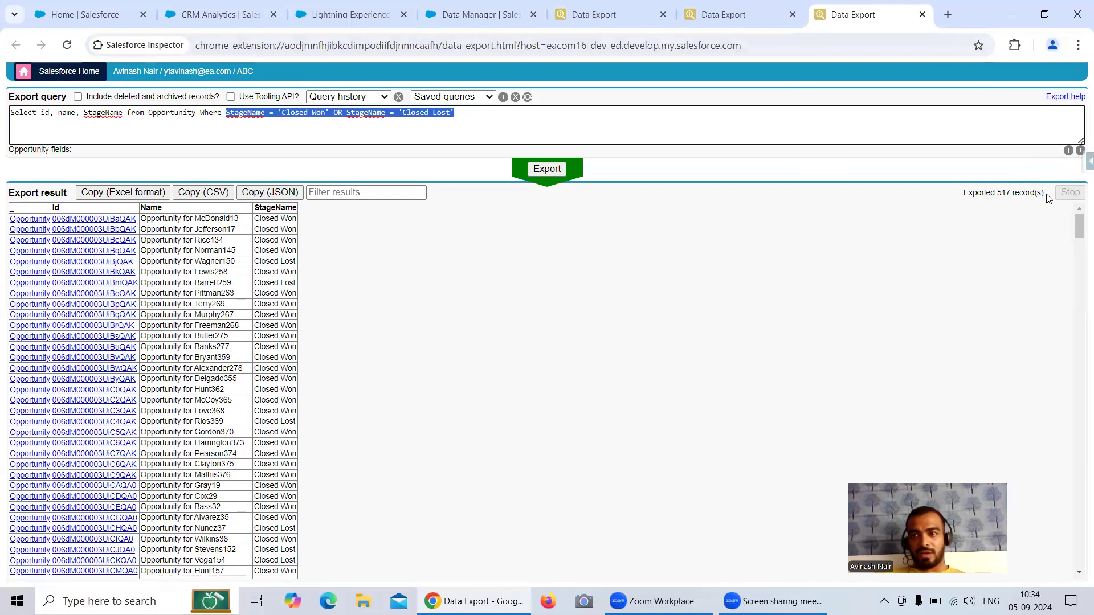
left_click(1079, 165)
Step: In a new Data Export tab, query Id, Name, StageName and LeadSource from Opportunity
right_click(980, 392)
left_click(926, 405)
left_click(872, 14)
left_click(159, 114)
key("ctrl+a")
key("BackSpace")
type("Select ")
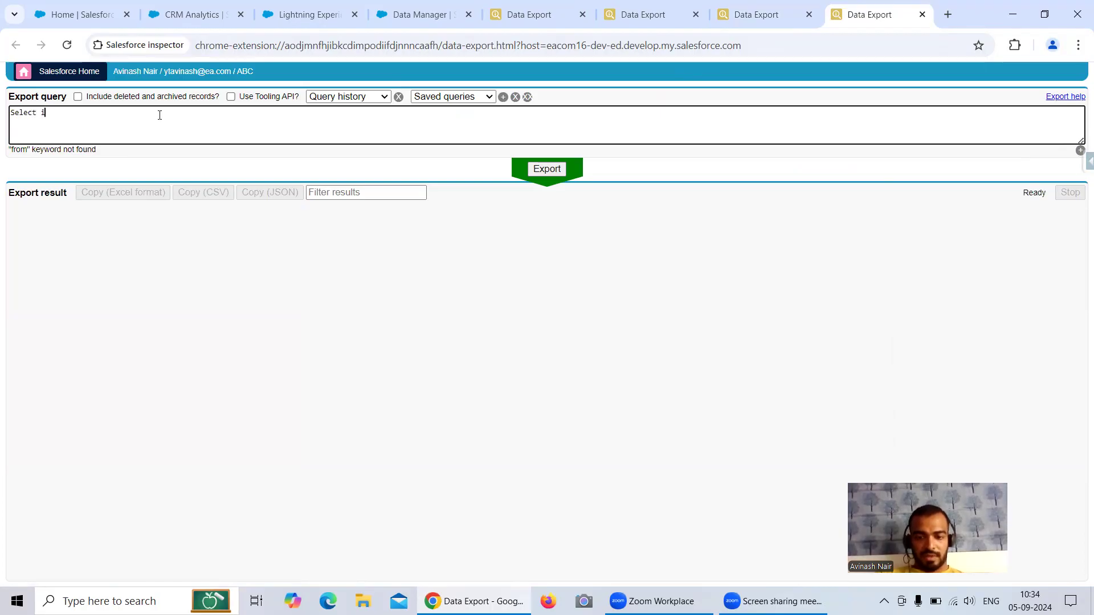
type("id, name, stagename from Opp")
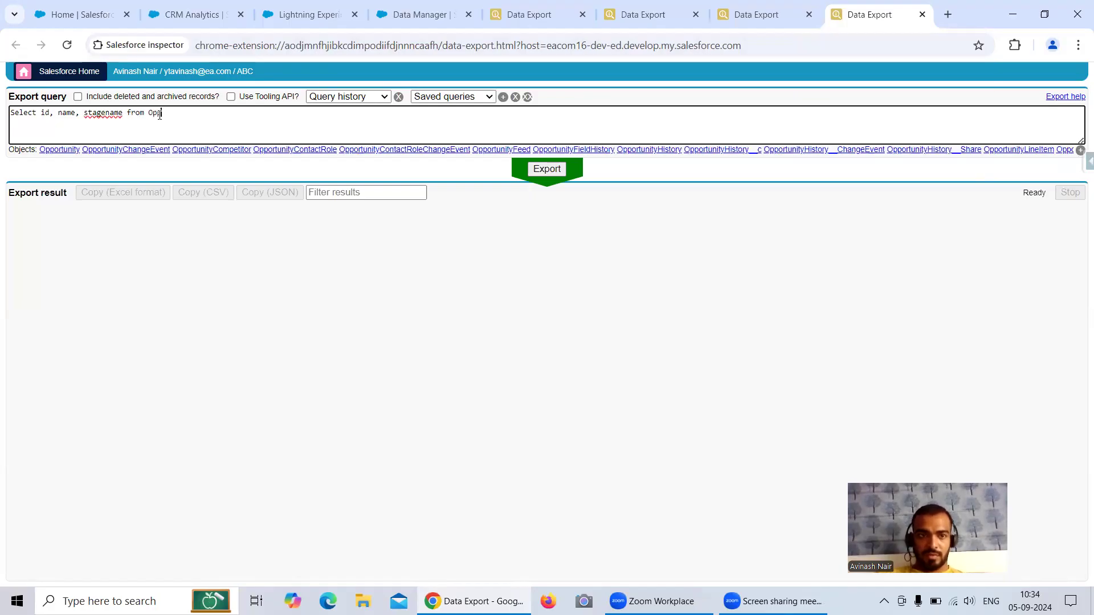
left_click(59, 149)
left_click(126, 112)
type(", Lead")
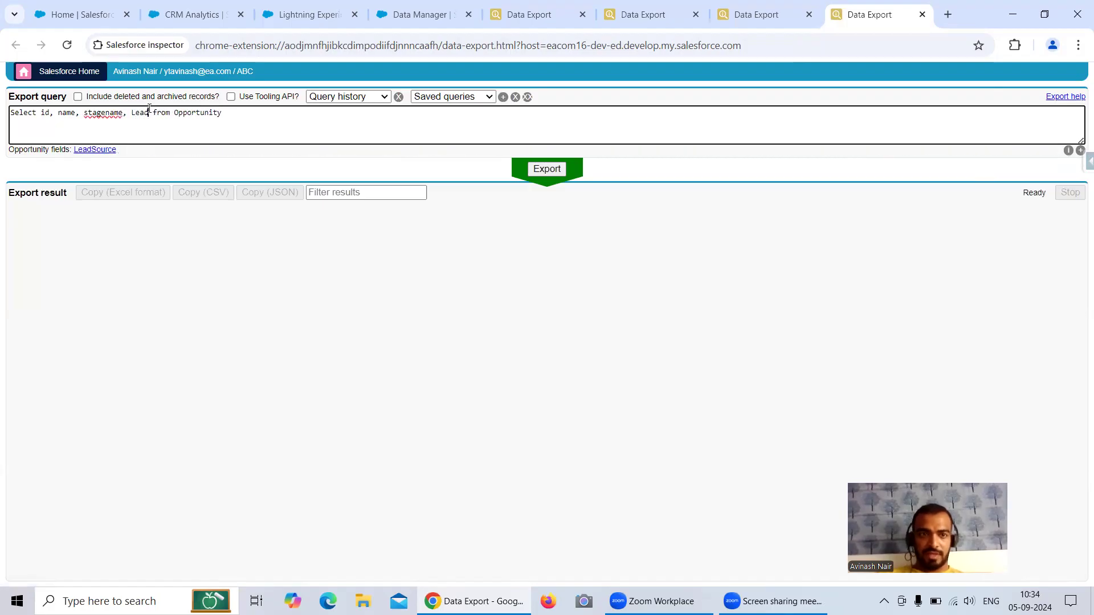
left_click(96, 149)
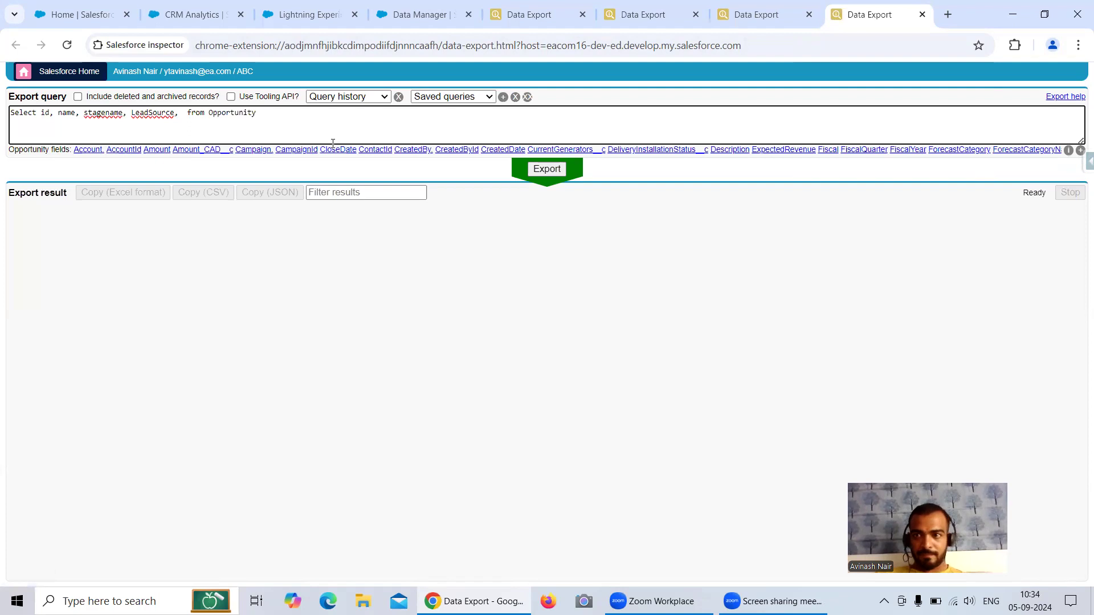
Step: Add the Type field and WHERE StageName = 'Closed Won', then export 398 records
left_click(1079, 151)
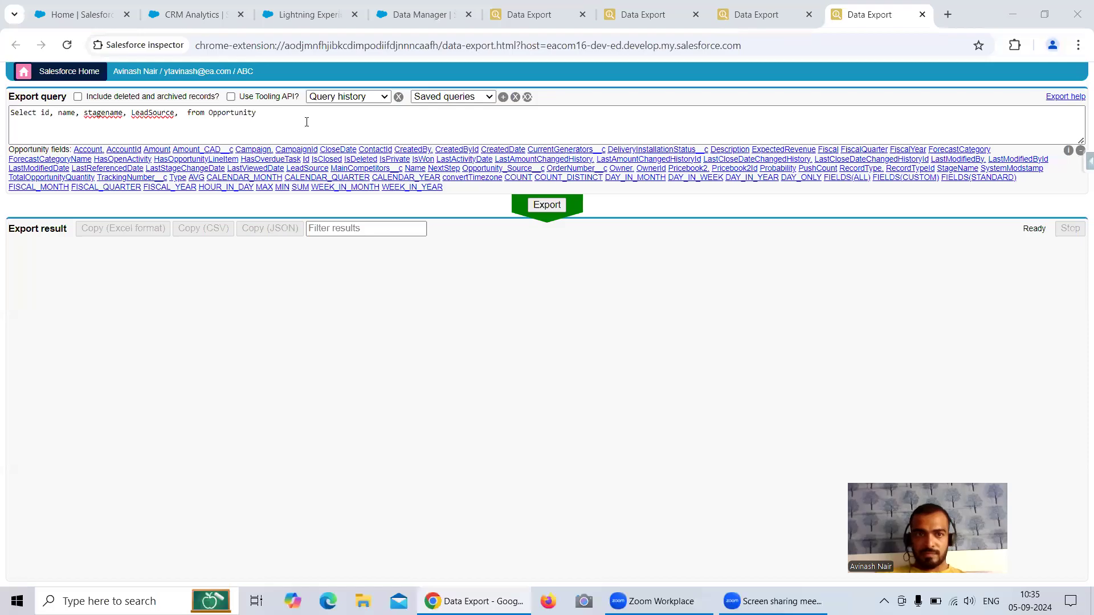
left_click(189, 113)
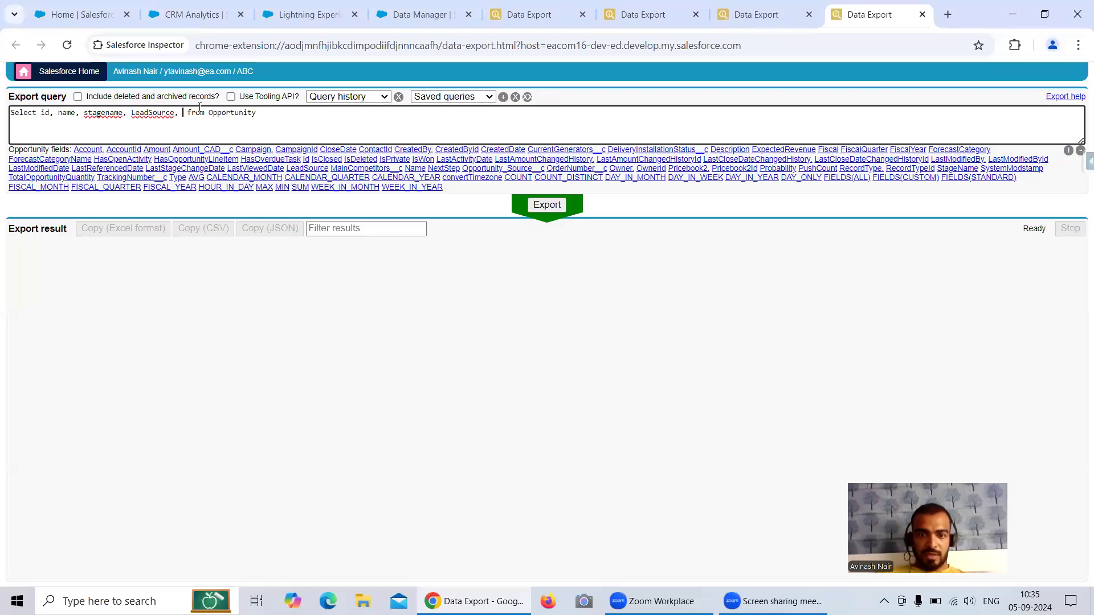
type("Ty")
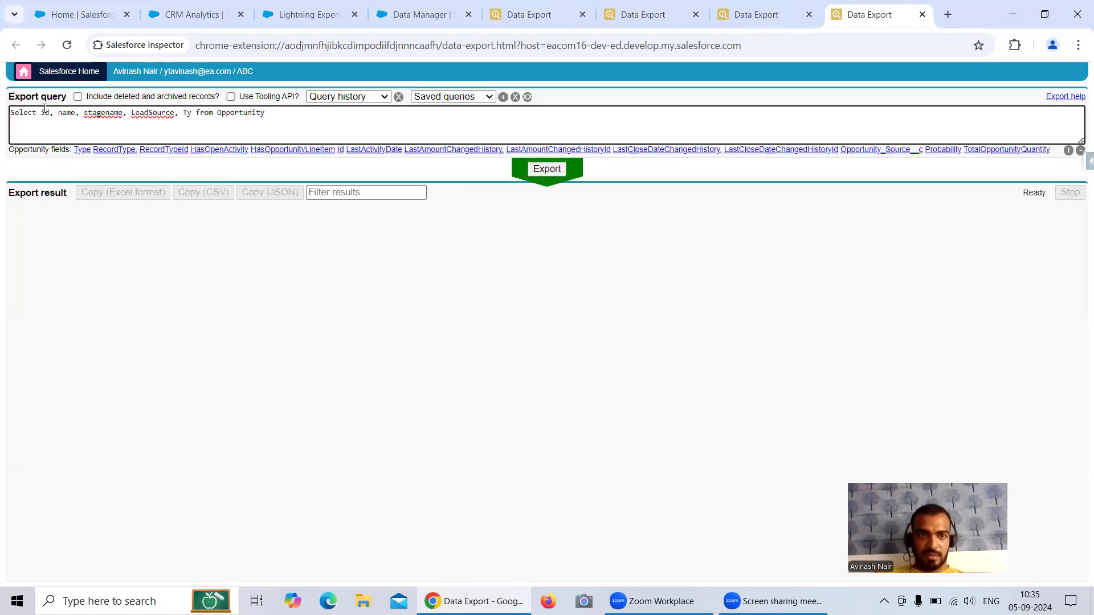
left_click(85, 150)
key("BackSpace")
key("BackSpace")
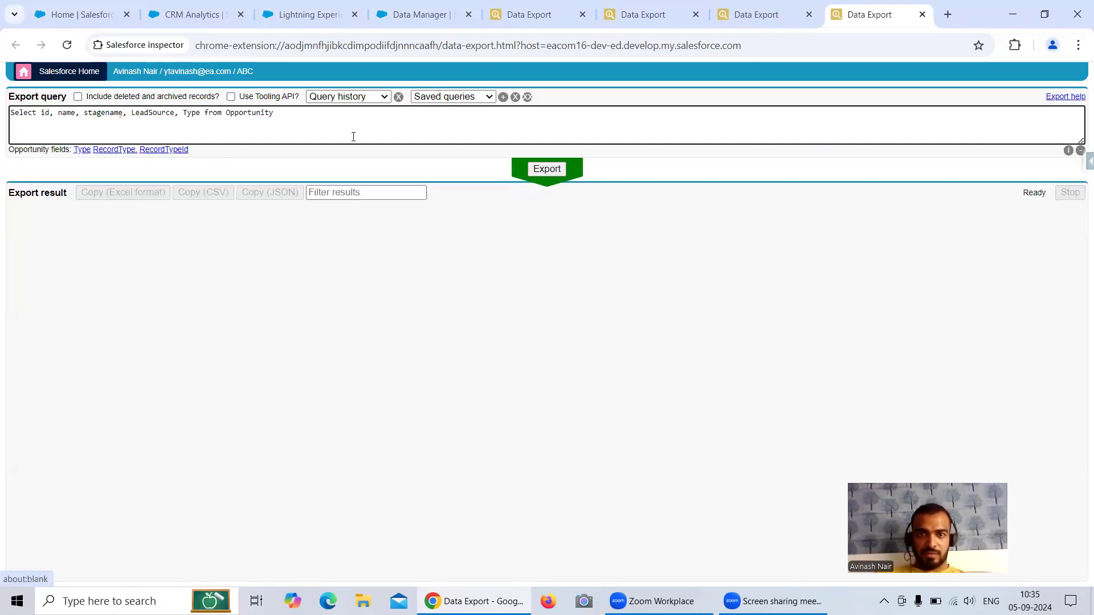
left_click(331, 122)
type("W")
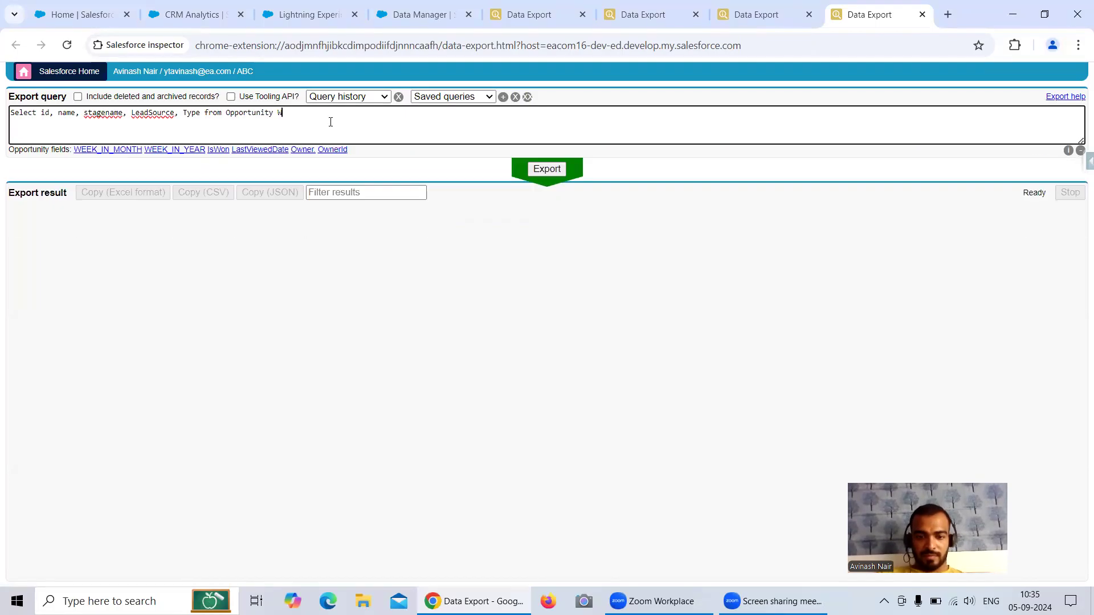
type("here Stag")
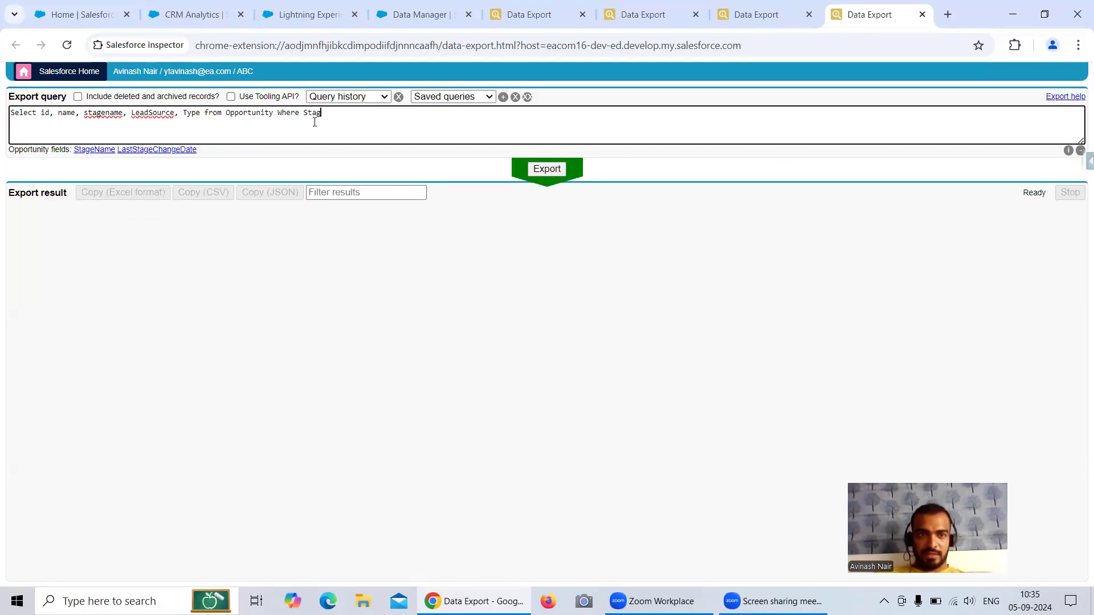
left_click(94, 149)
type("= ")
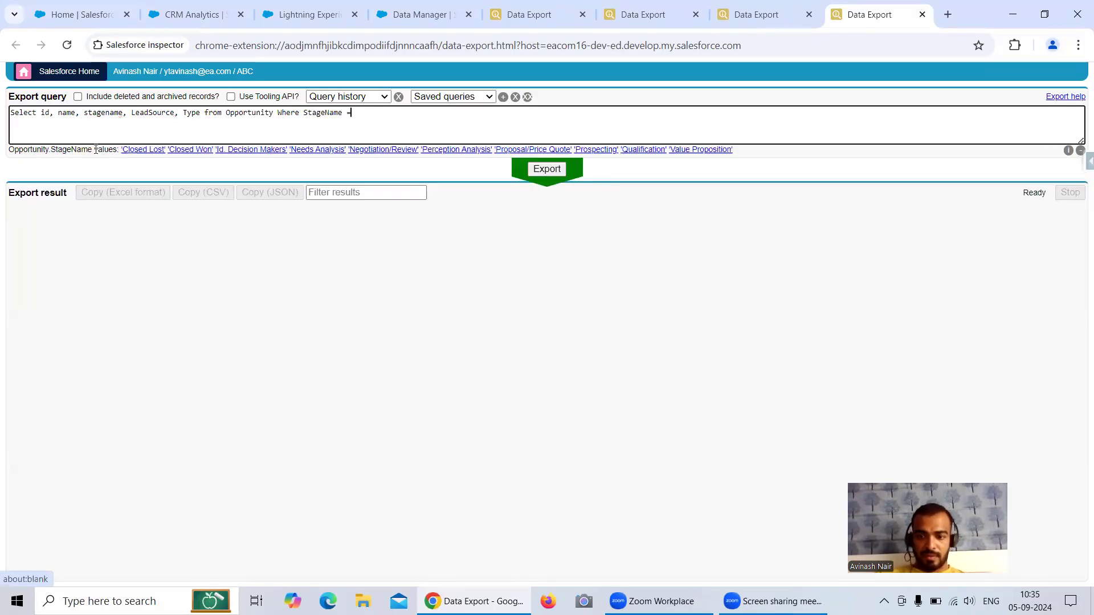
type("''")
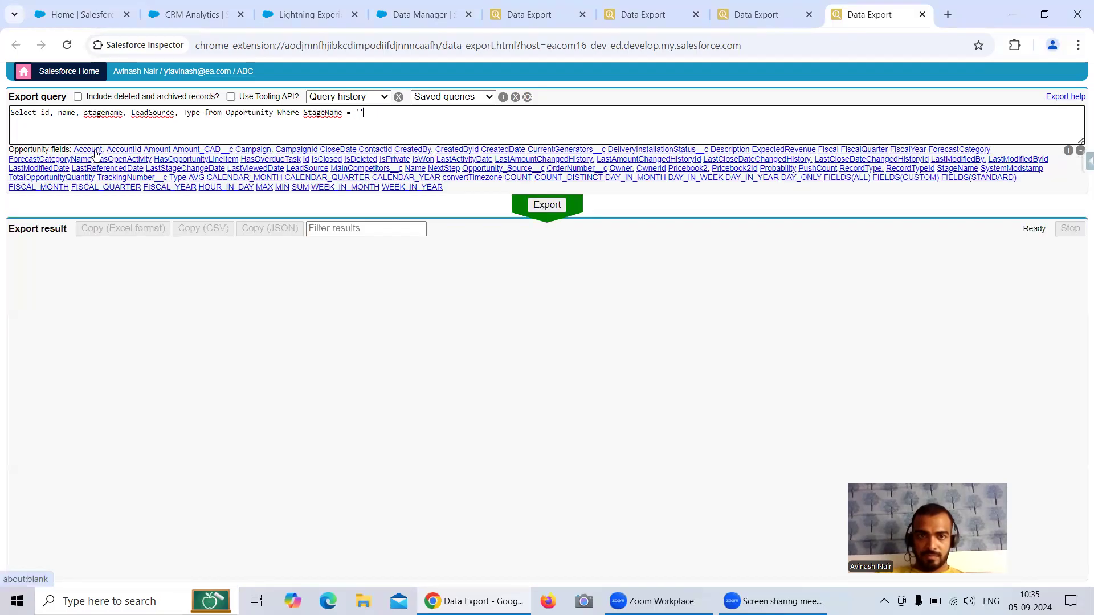
type("C;")
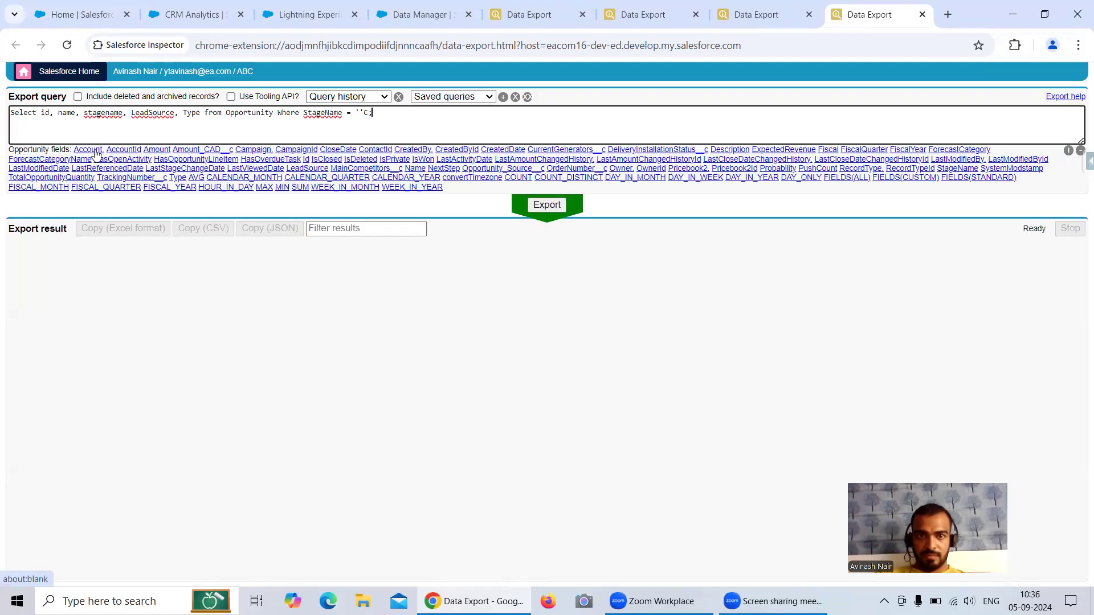
key("BackSpace")
key("BackSpace")
type("C")
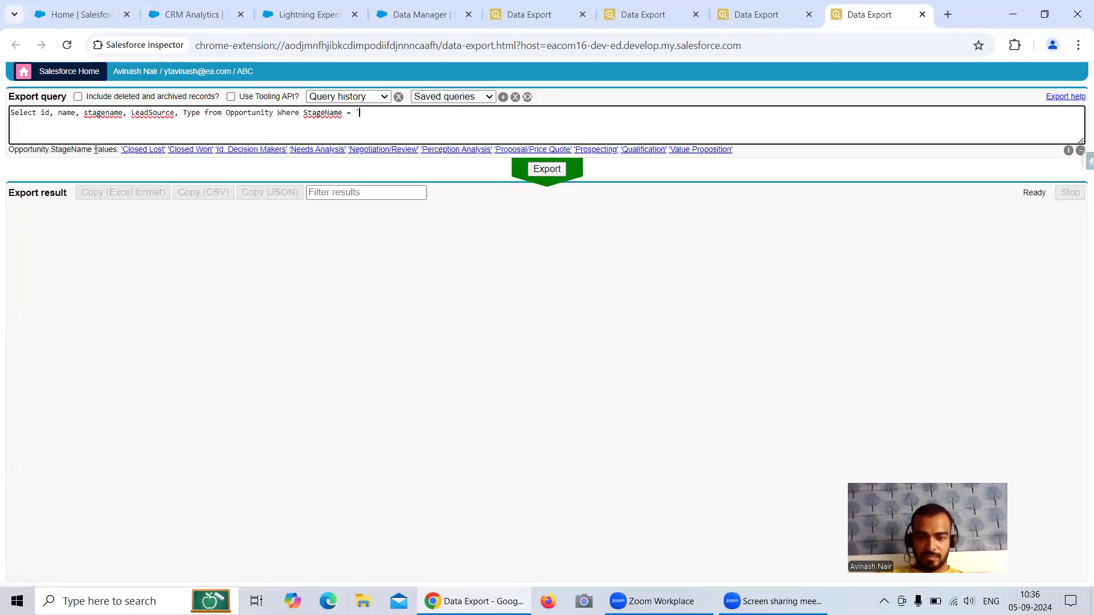
type("losed Won")
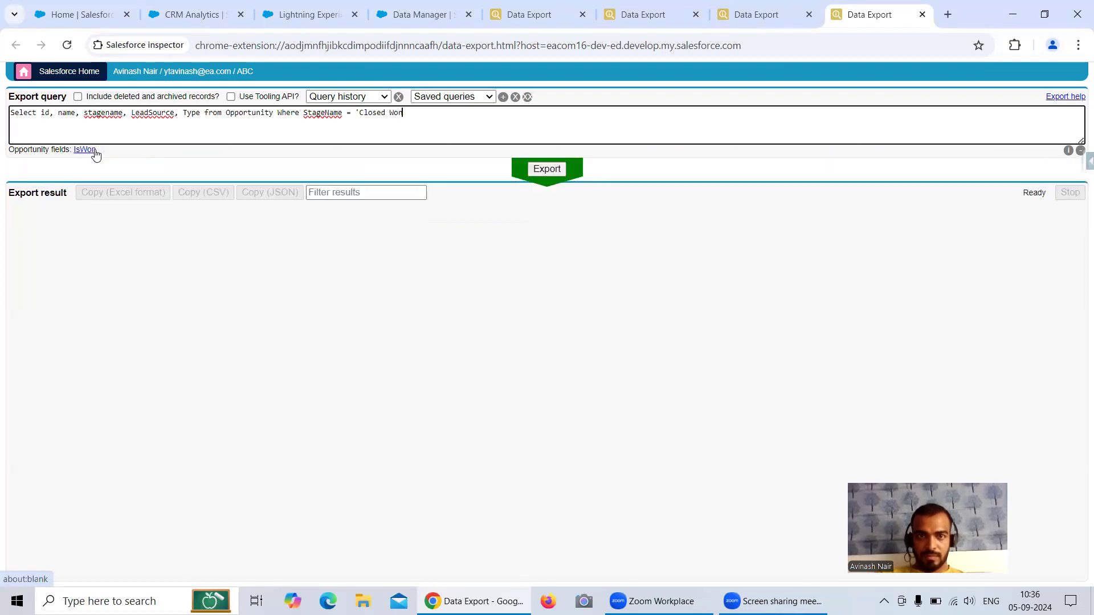
type("'")
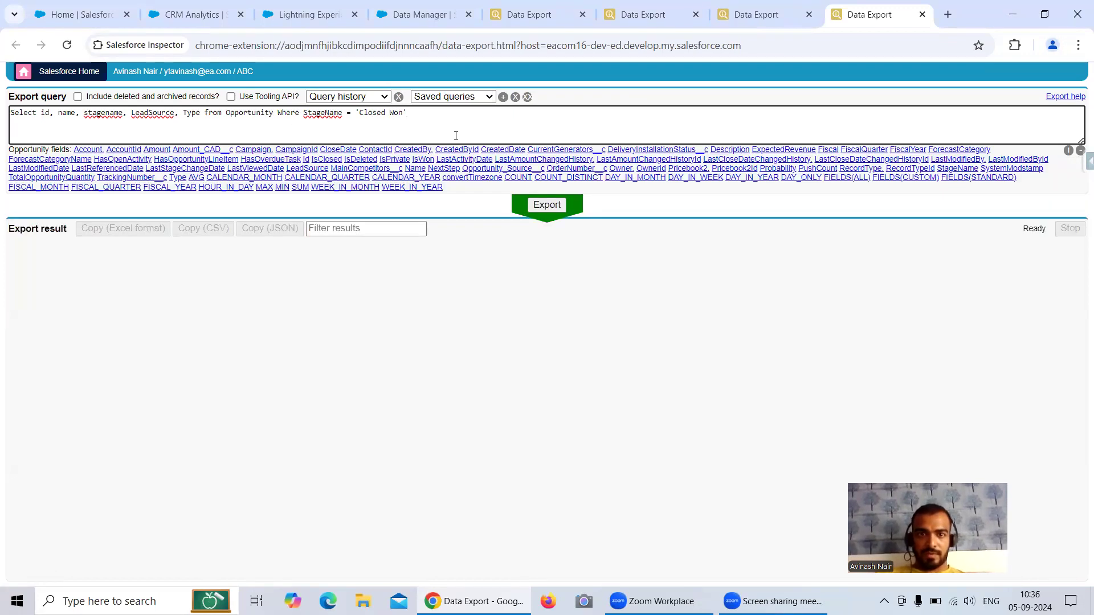
left_click(538, 207)
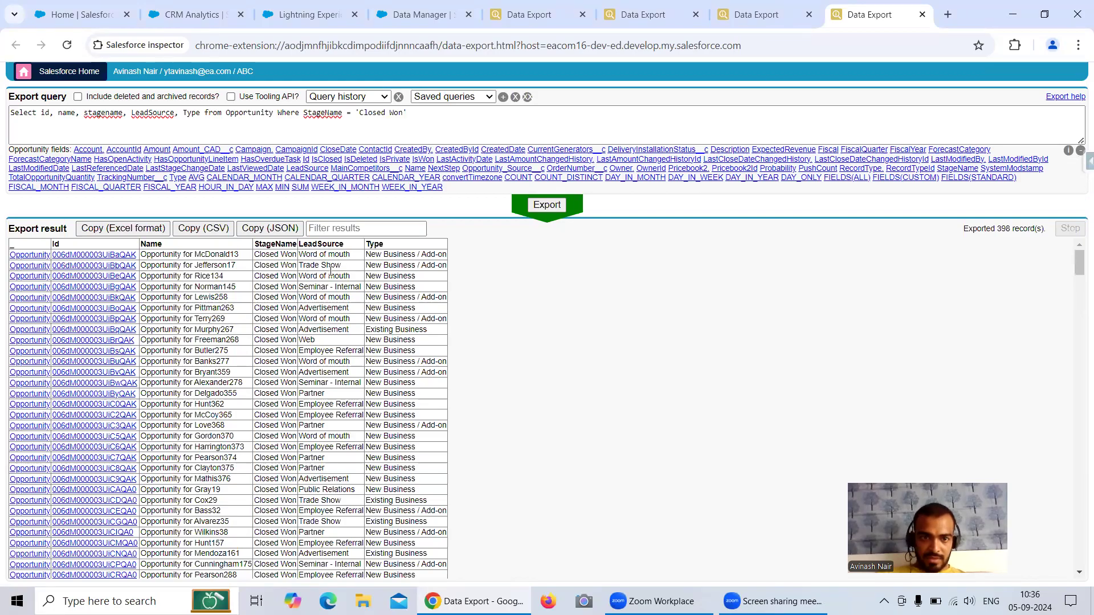
Step: Add AND LeadSource = 'Web' to the query and rerun the export
left_click_drag(317, 342, 300, 345)
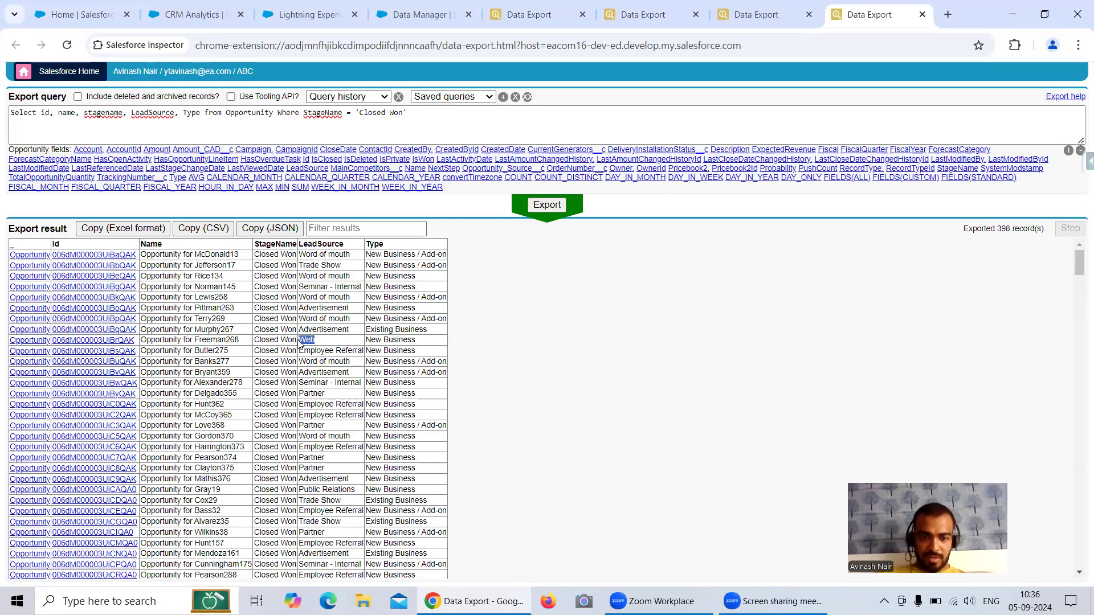
left_click(424, 118)
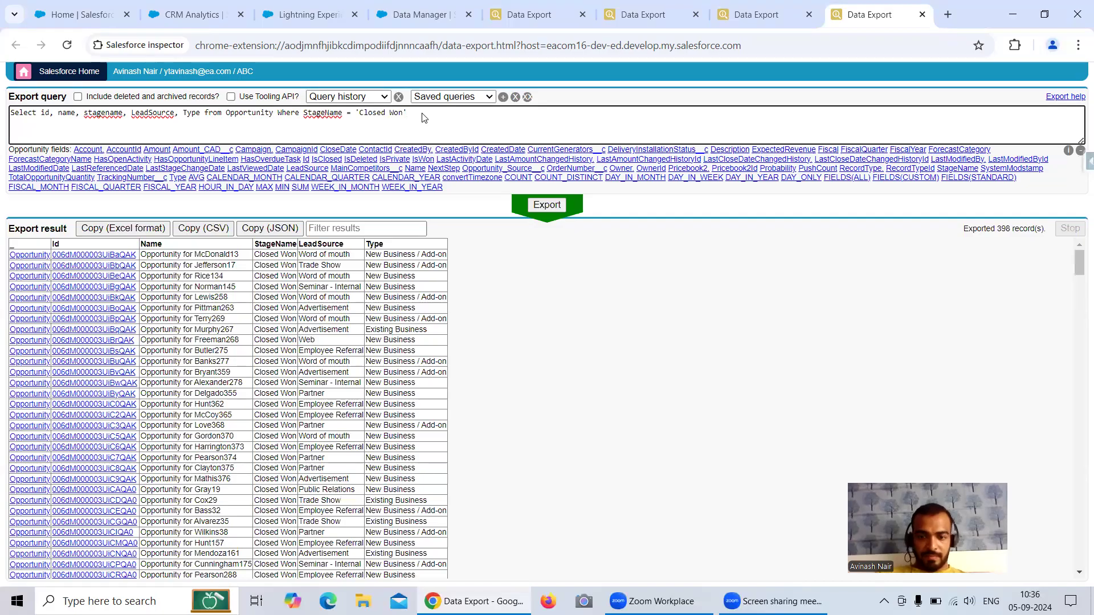
type("AND Lead")
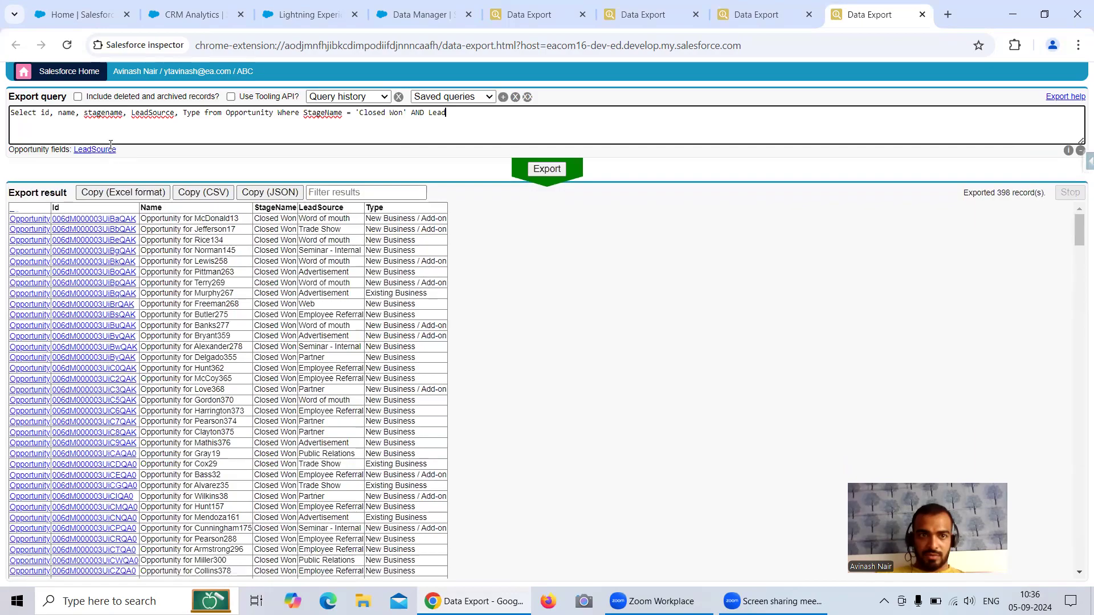
left_click(109, 151)
type("= ''")
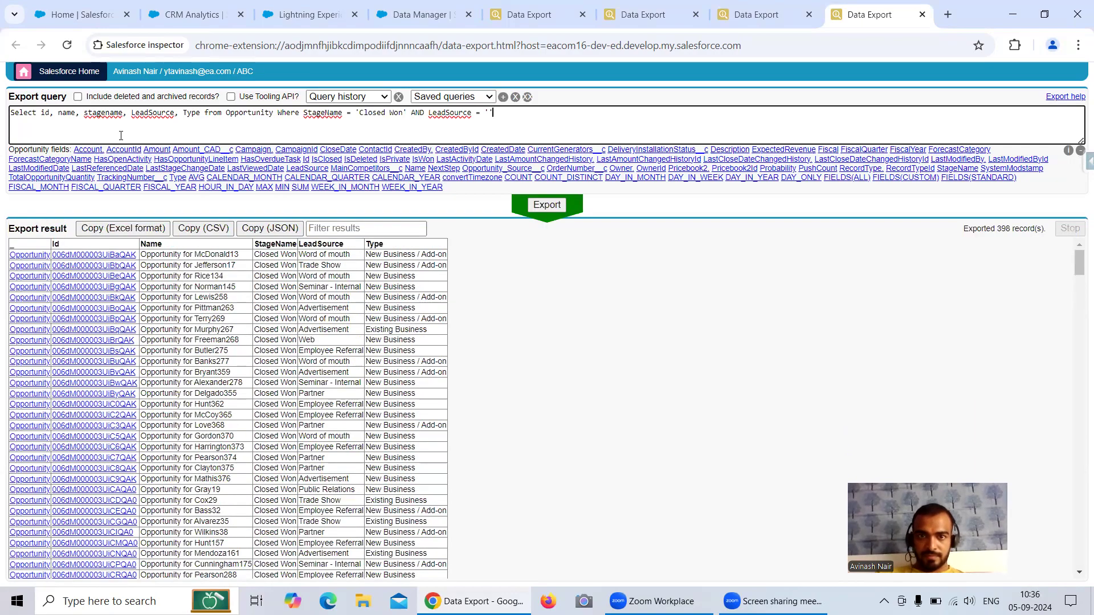
key("Left")
type("W")
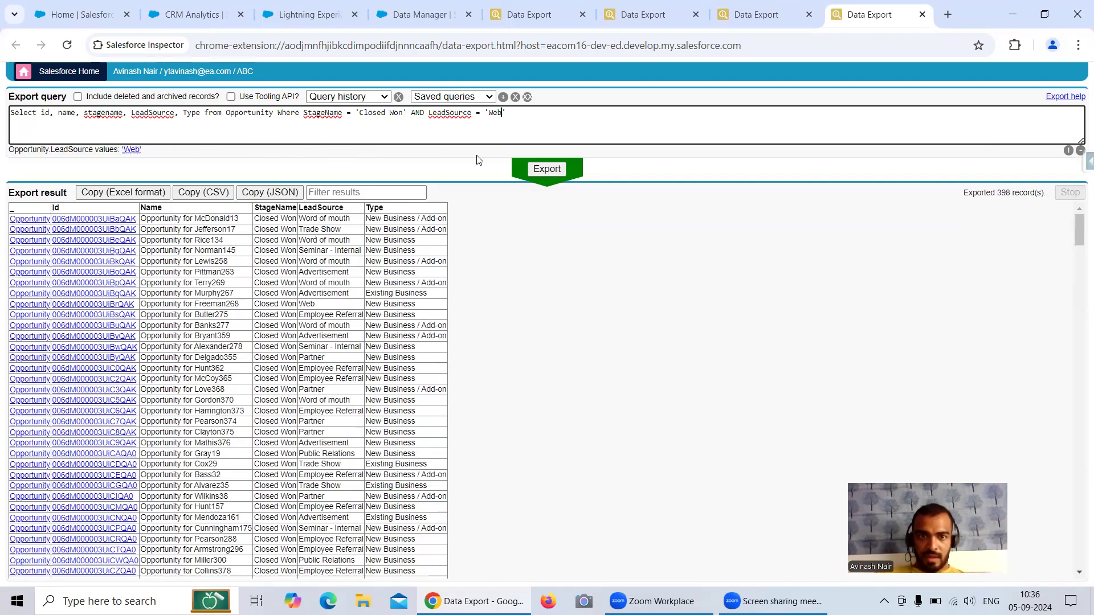
left_click_drag(416, 244, 367, 240)
key("ctrl+c")
left_click(546, 169)
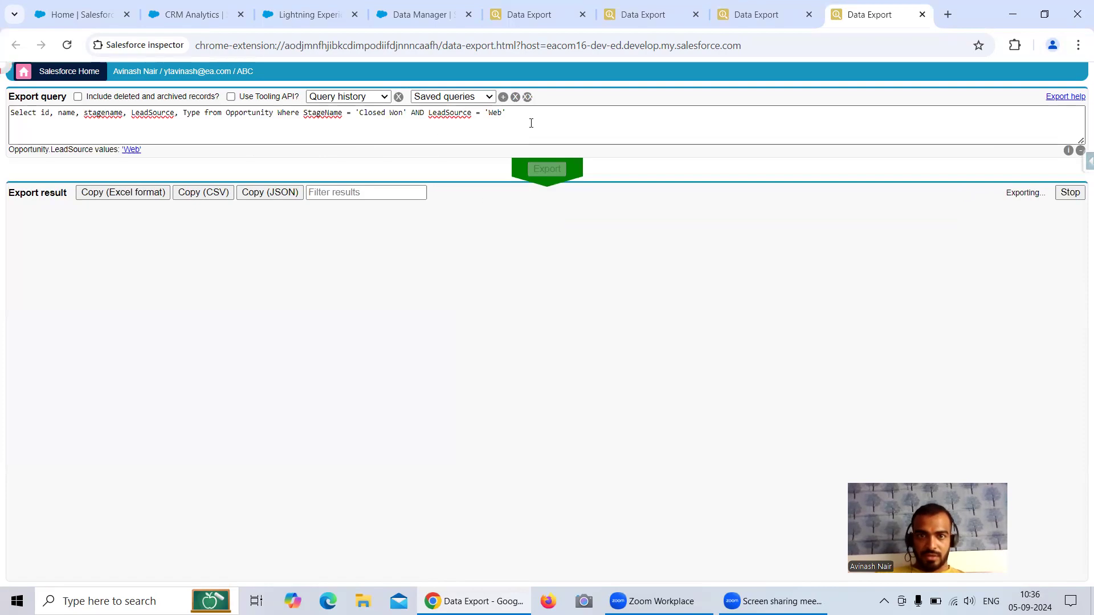
Step: Add AND Type = 'New Business' and rerun, returning 23 records
left_click(529, 114)
type("AND ")
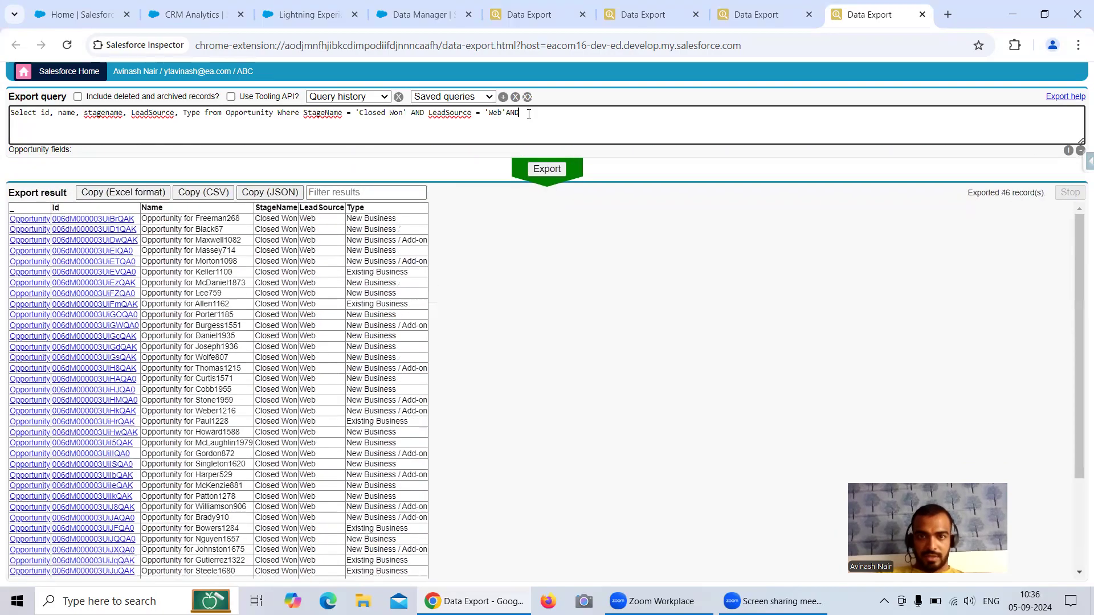
type("T")
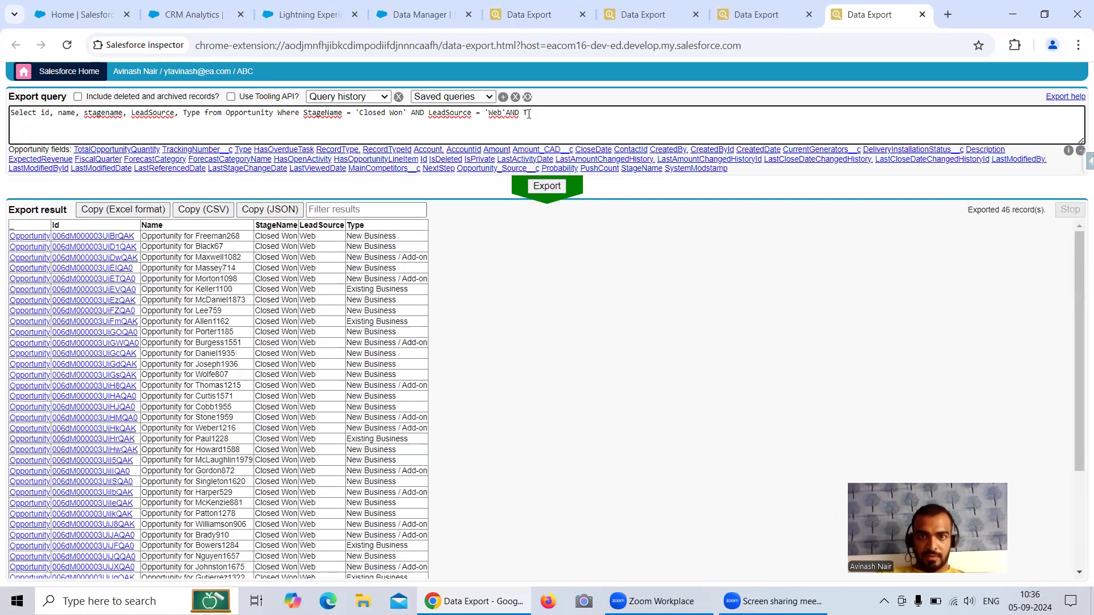
type("ype = ''")
key("Left")
key("ctrl+v")
left_click(558, 169)
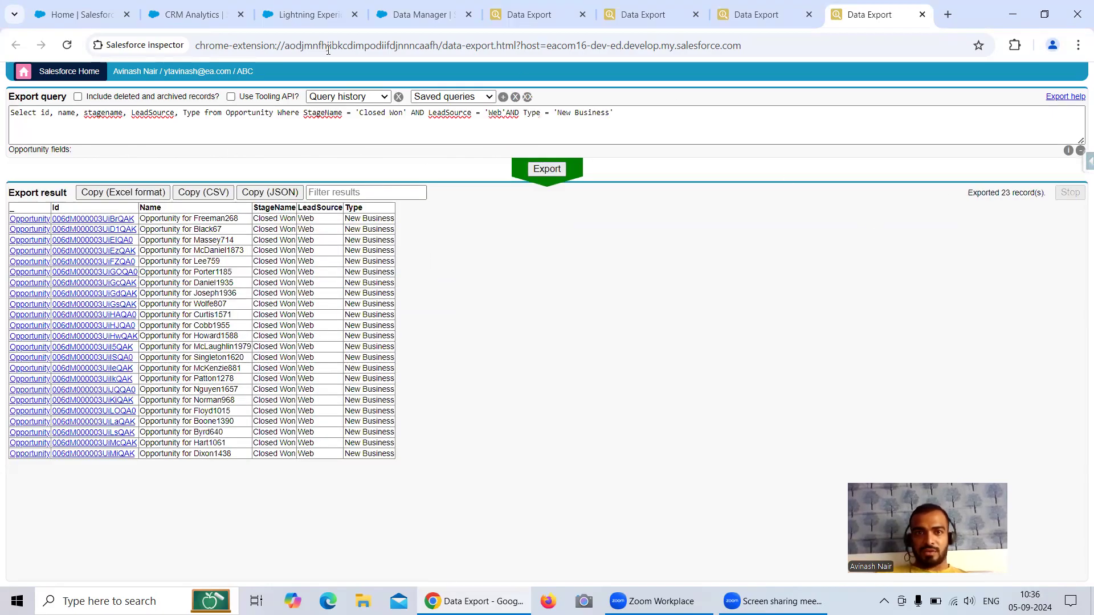
left_click(422, 14)
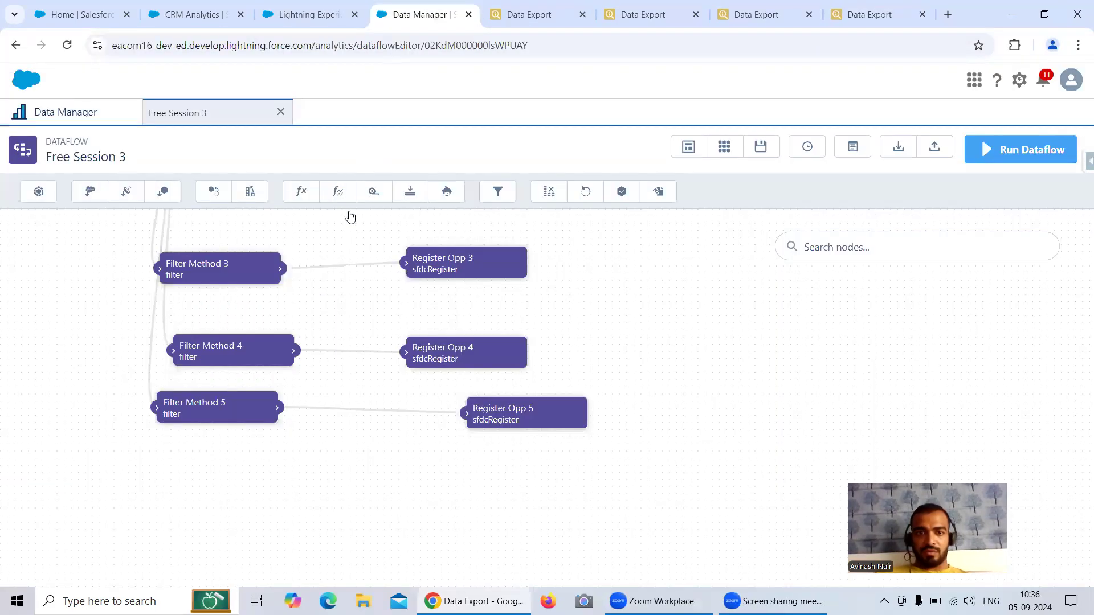
Step: Create filter node Filter Method 6 on source Opportunity, pasting the Inspector WHERE conditions
left_click(504, 192)
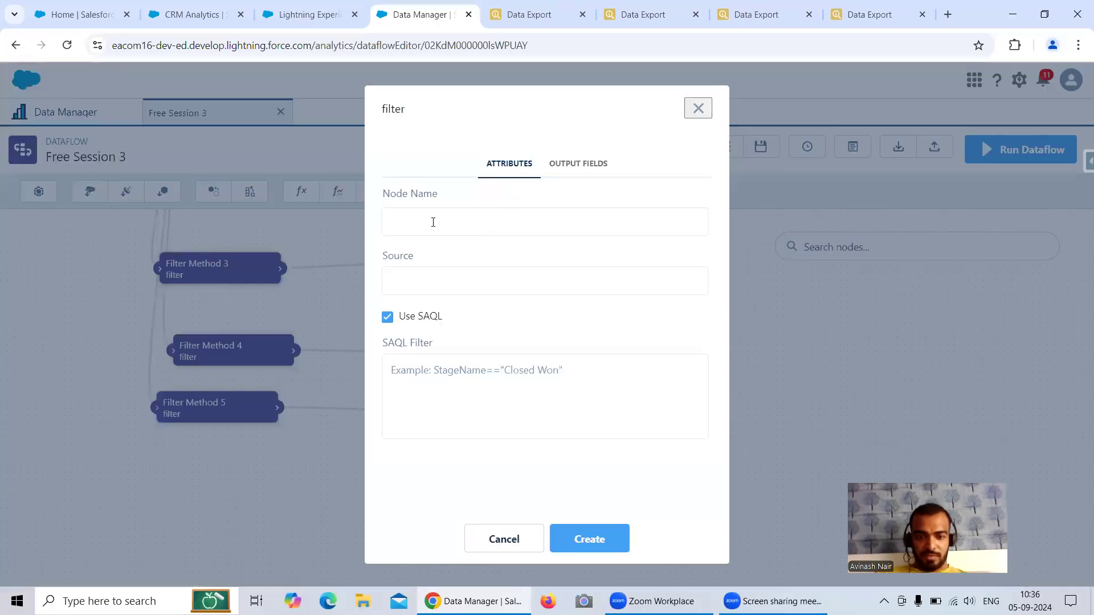
type("Filter Method 6")
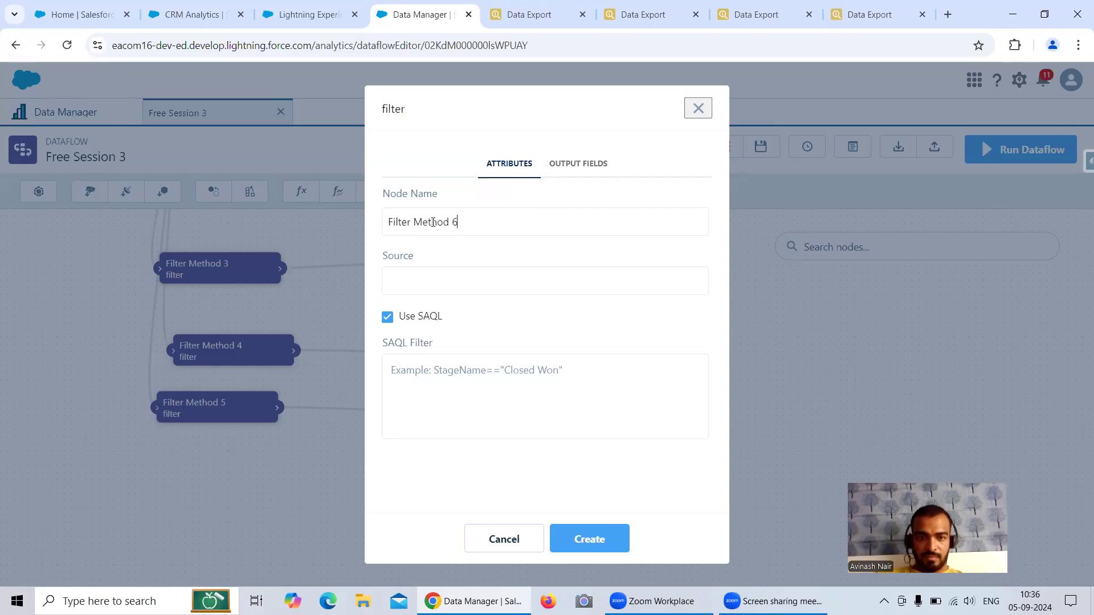
left_click(462, 375)
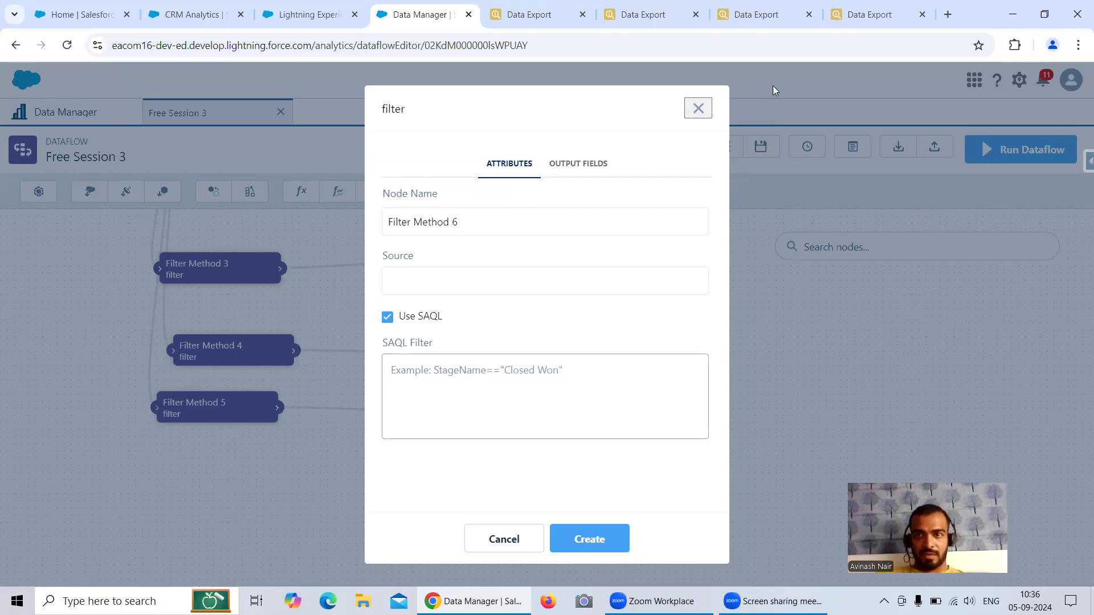
left_click(869, 14)
left_click_drag(303, 112, 661, 116)
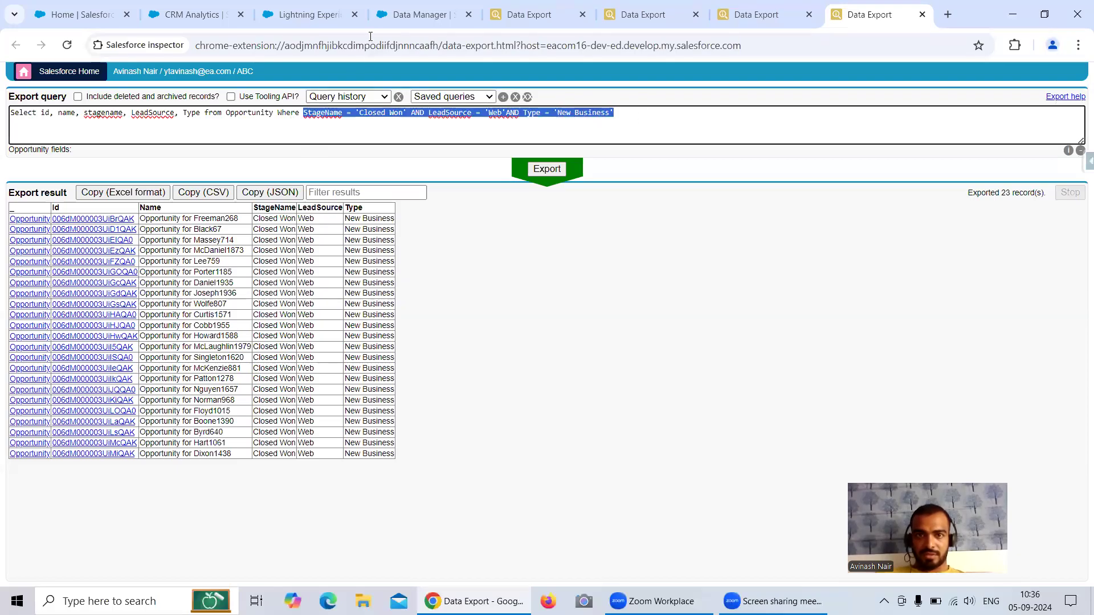
left_click(421, 14)
type("StageName = 'Closed Won' AND LeadSource = 'Web' AND Type = 'New Business'")
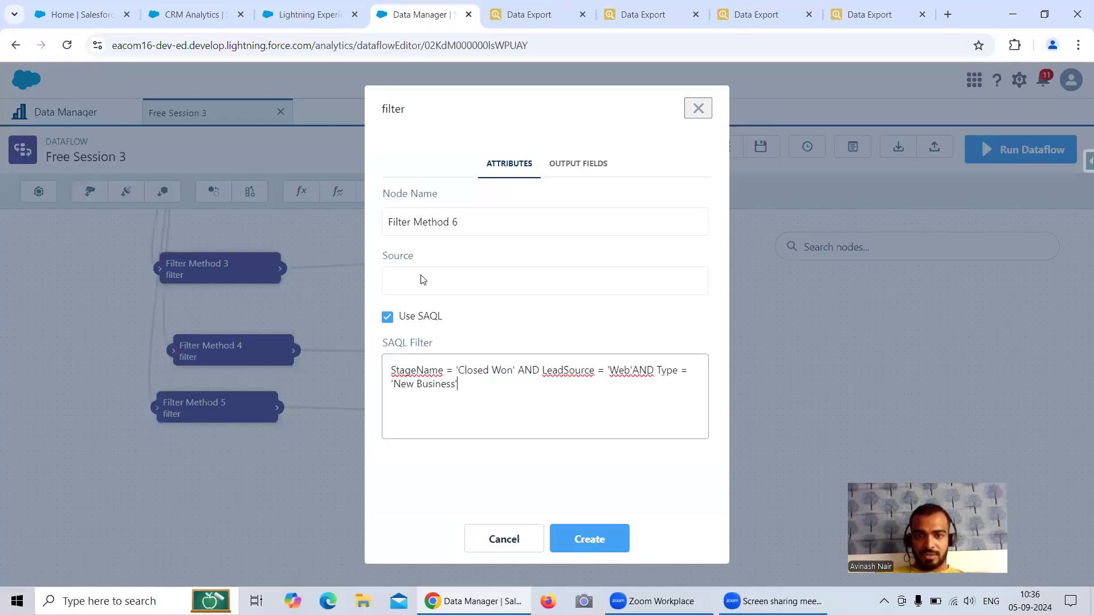
left_click(421, 279)
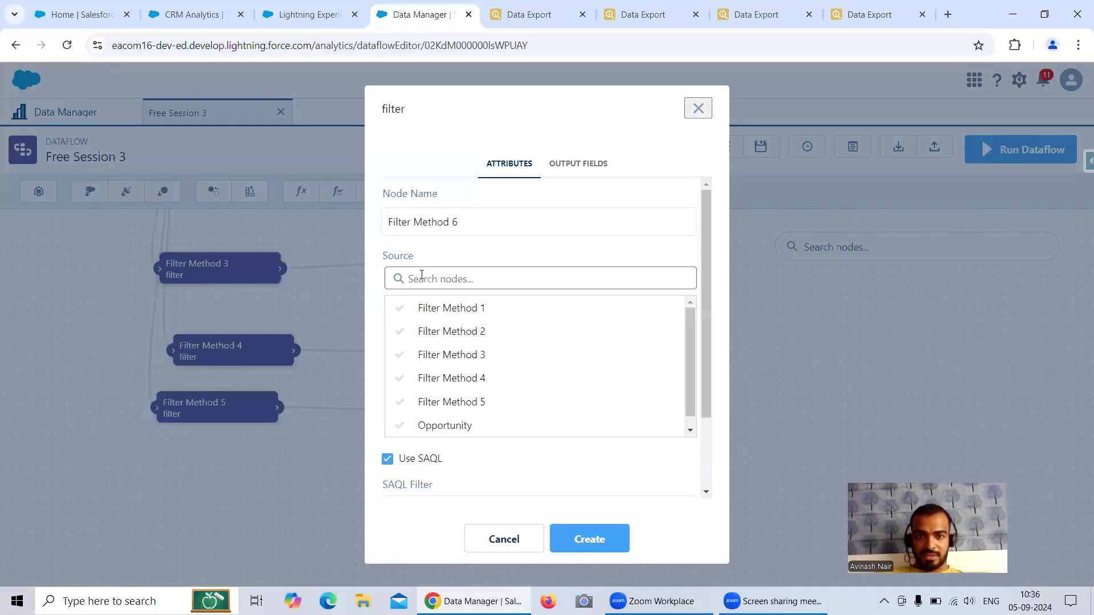
left_click(458, 415)
Step: Rewrite the Closed Won condition in SAQL as StageName == "Closed Won" followed by &&
left_click(456, 370)
type("=")
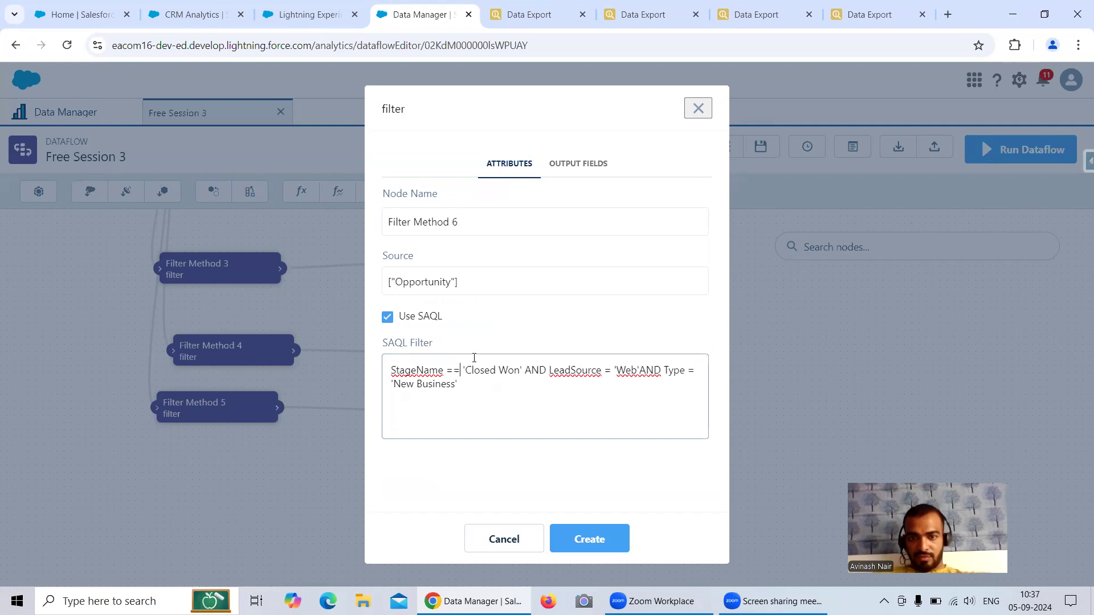
key("BackSpace")
type("\"")
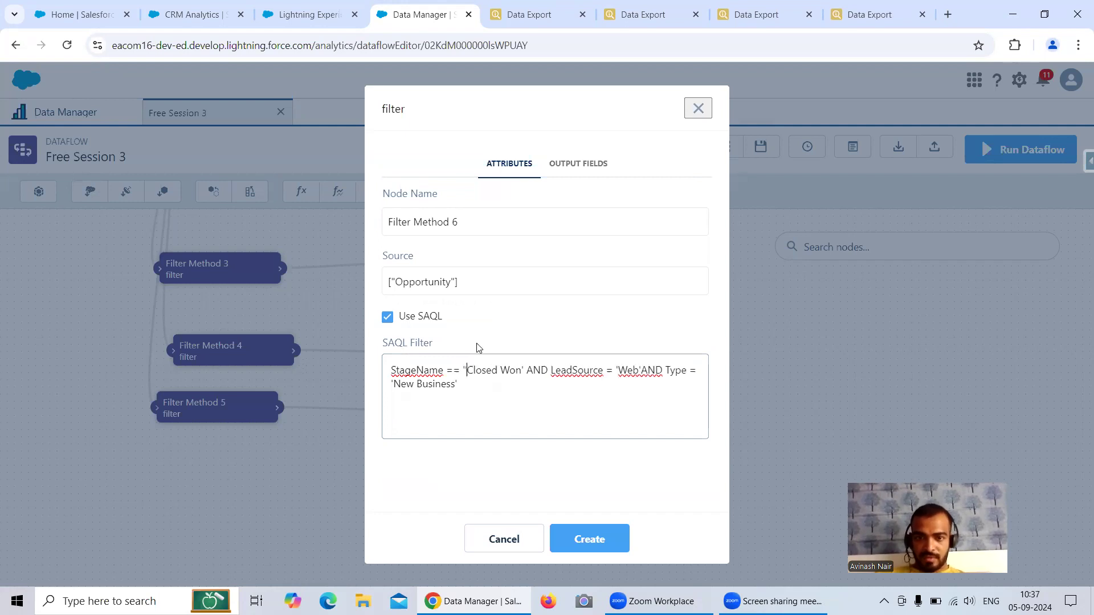
left_click(533, 359)
type("\"")
key("BackSpace")
key("BackSpace")
type("\"")
key("BackSpace")
key("BackSpace")
key("BackSpace")
type("&&")
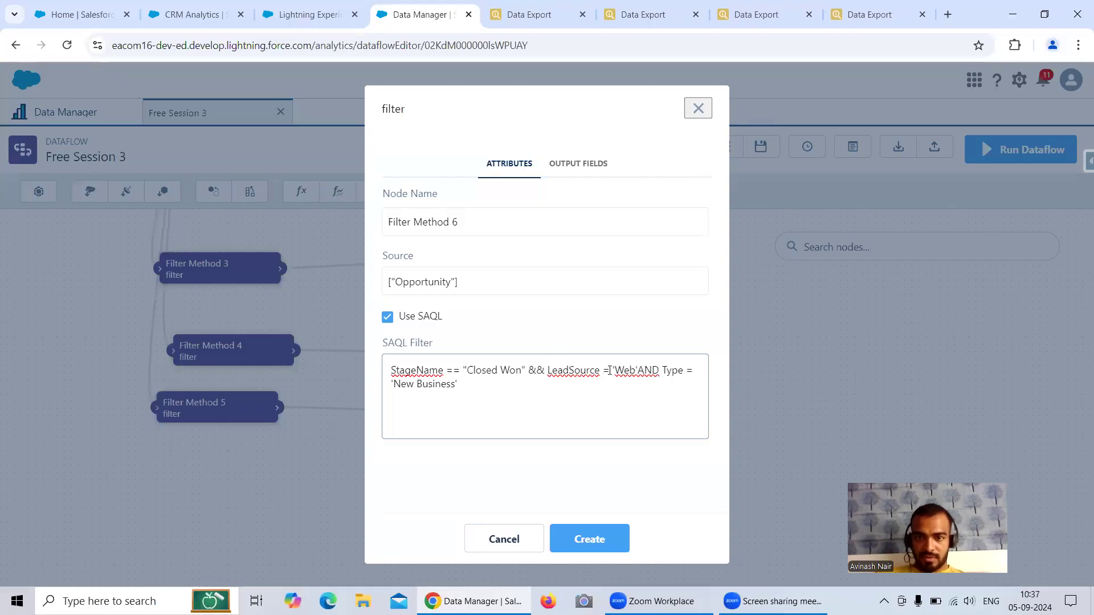
Step: Convert the Web and New Business conditions to SAQL with ==, double quotes and &&
type("=")
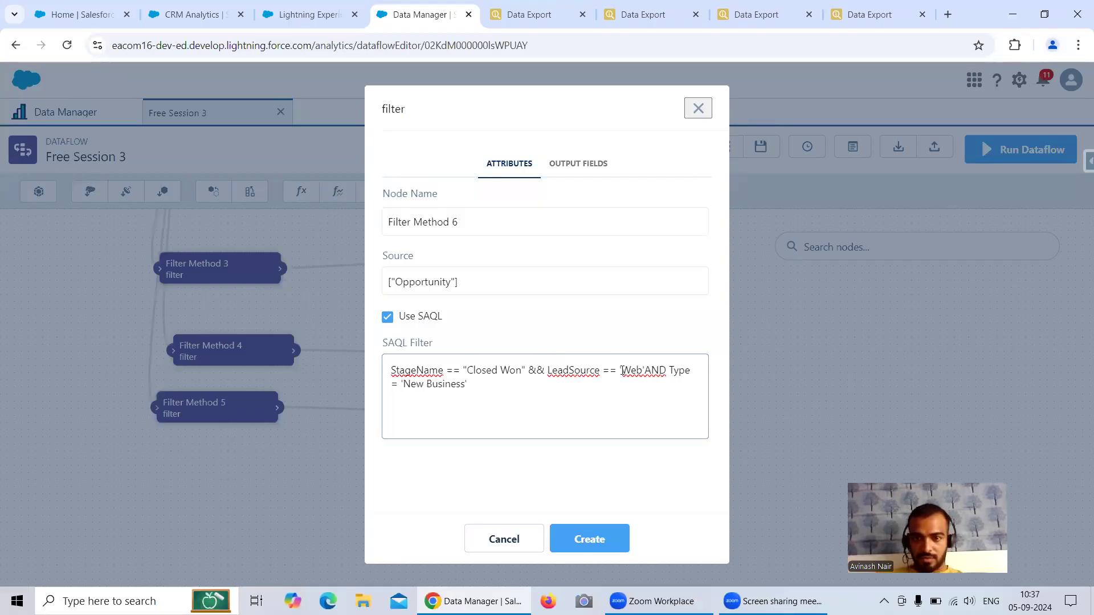
key("BackSpace")
type("\"")
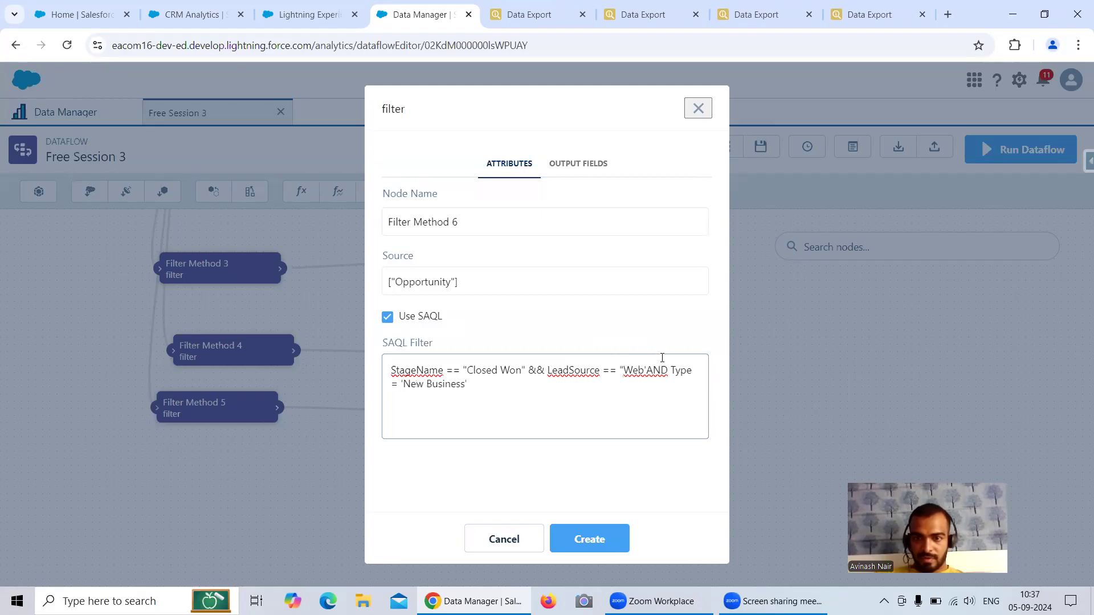
key("BackSpace")
type("\"")
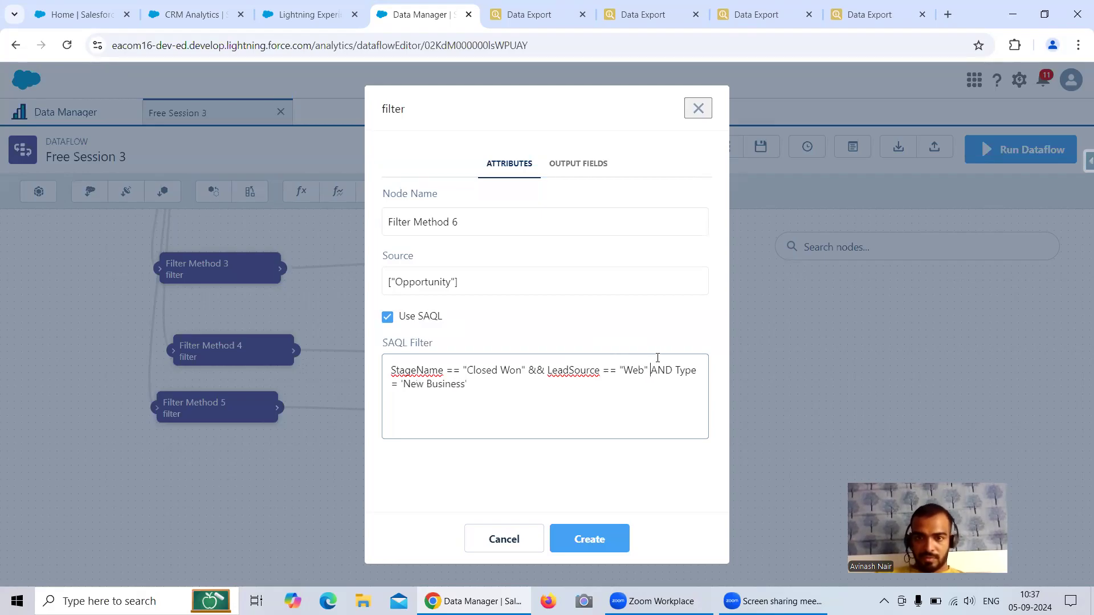
key("BackSpace")
key("BackSpace")
key("BackSpace")
type("&&")
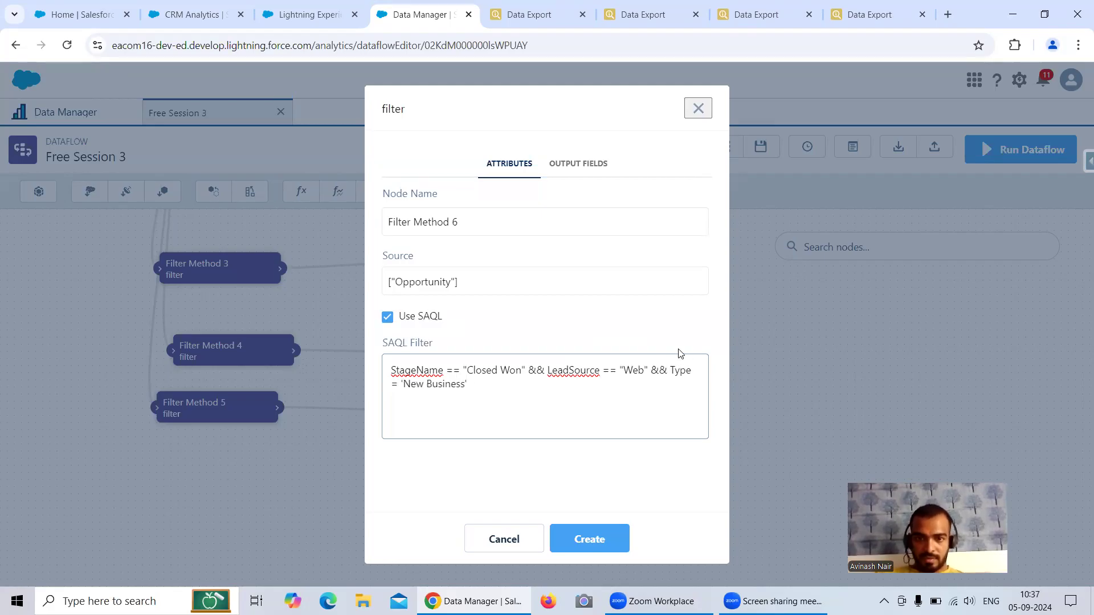
key("BackSpace")
type("\"")
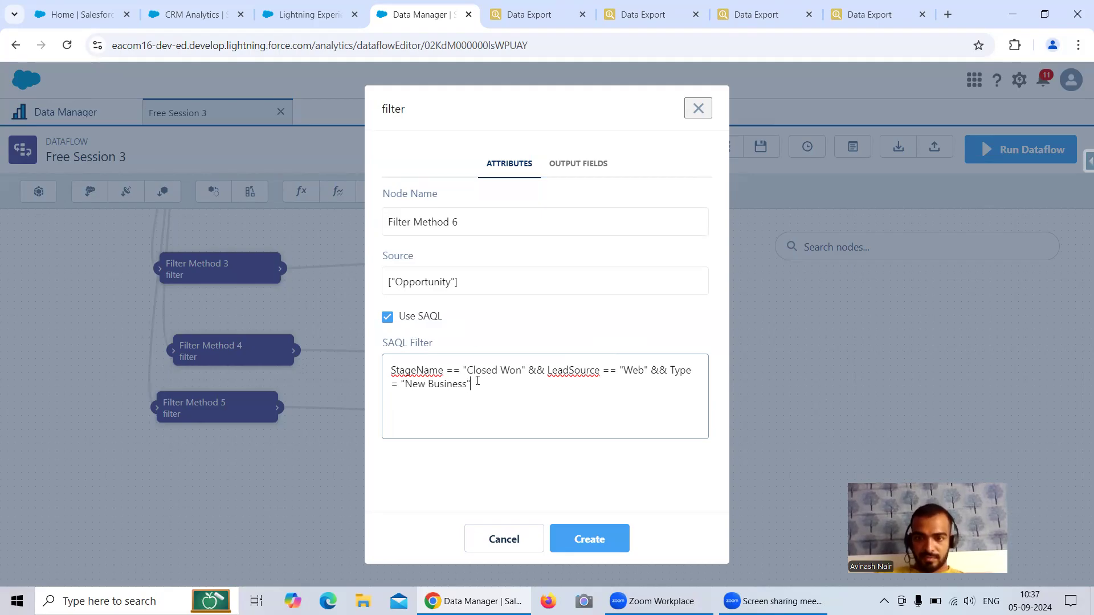
type("=")
Step: Create the Filter Method 6 node and copy the Register Opp 5 node name
left_click(587, 538)
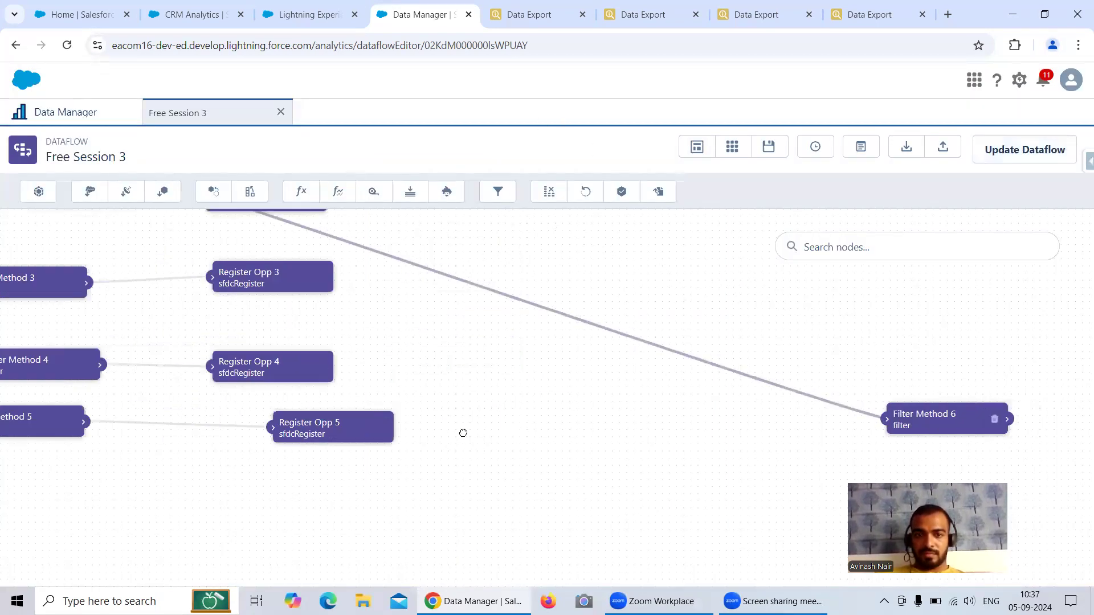
left_click(490, 379)
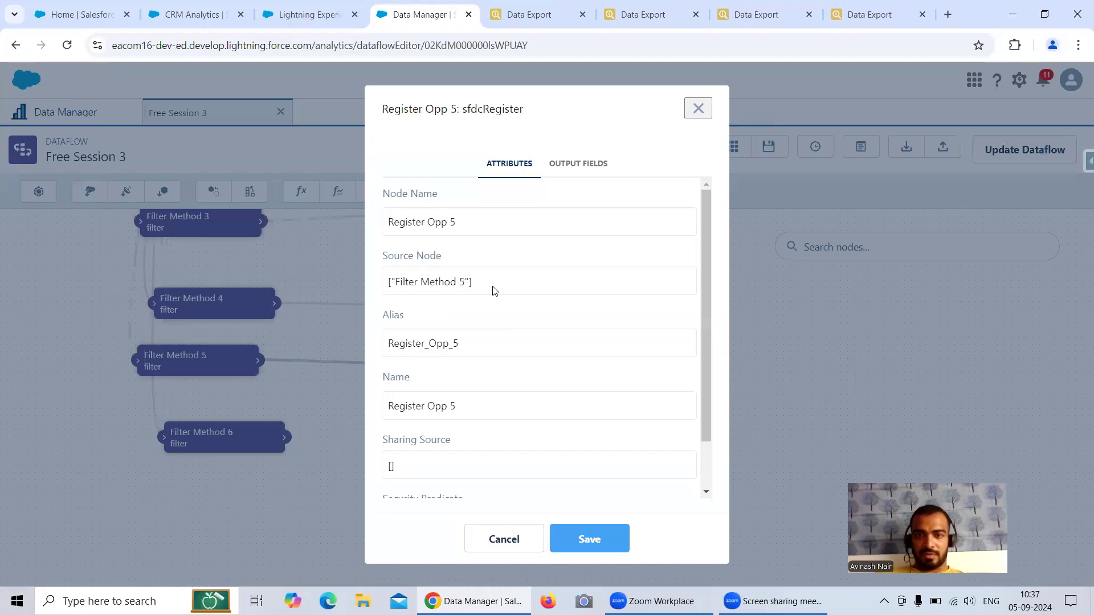
left_click_drag(437, 218, 375, 220)
key("ctrl+c")
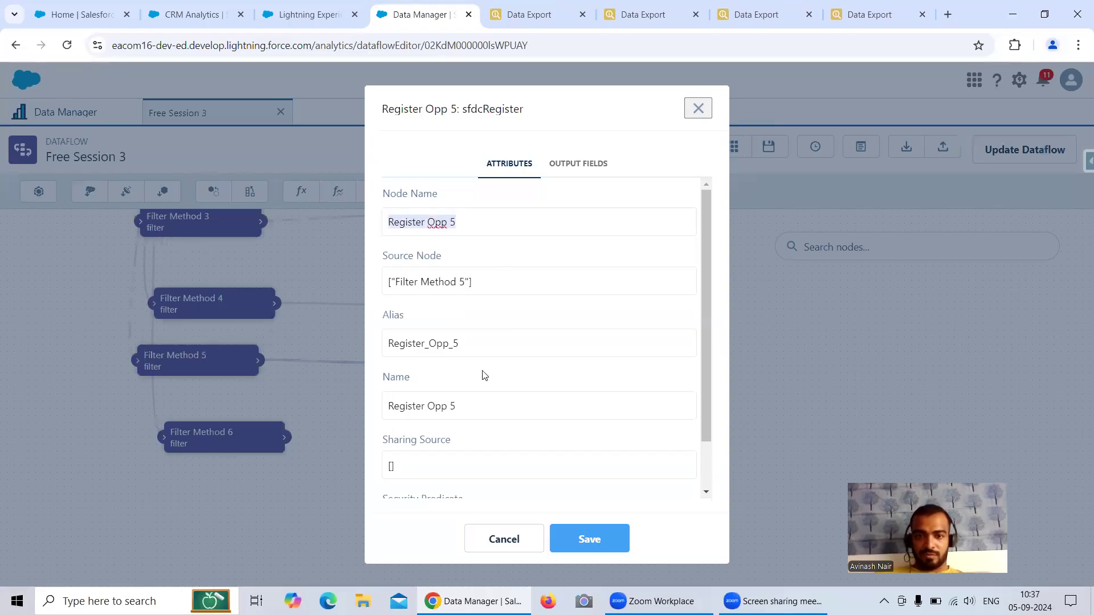
left_click(527, 542)
Step: Add a register node named Register Opp 6 with alias Register_Opp_6
left_click(620, 196)
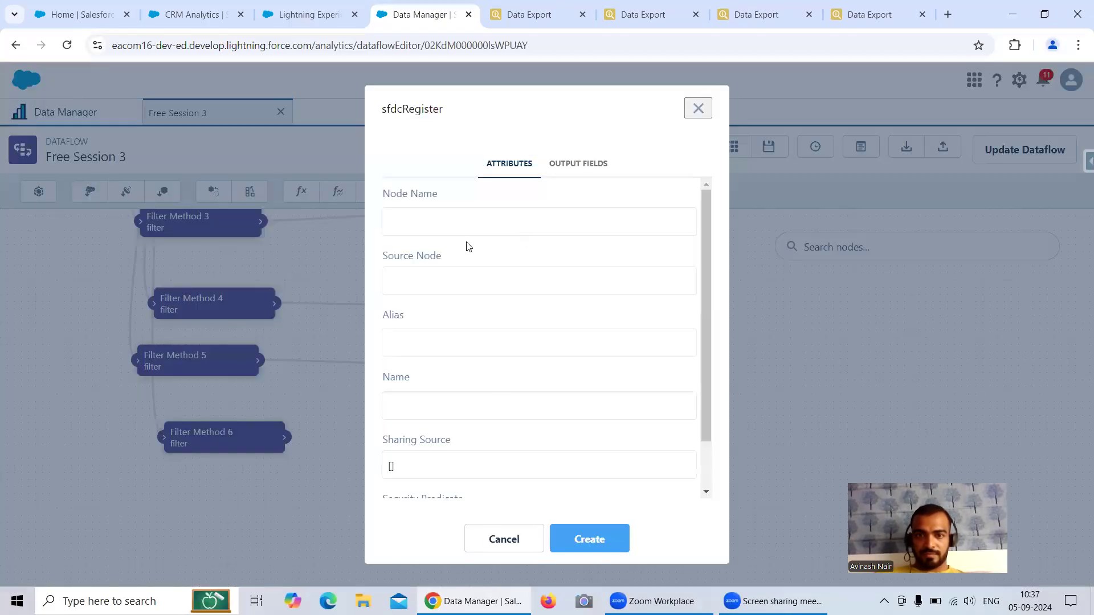
key("ctrl+v")
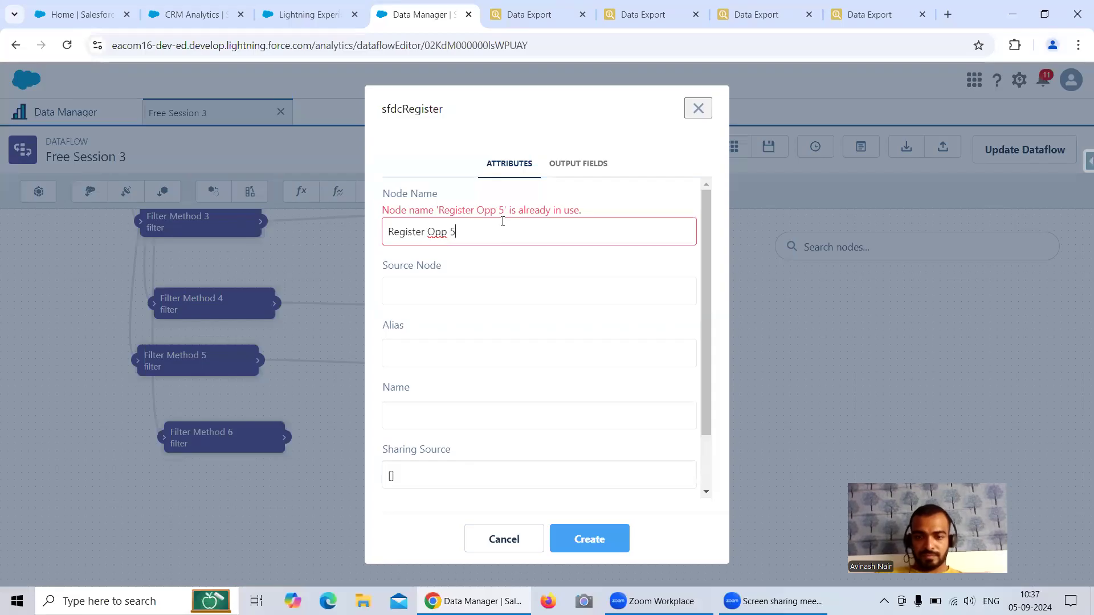
key("BackSpace")
type("6")
left_click_drag(484, 222, 375, 231)
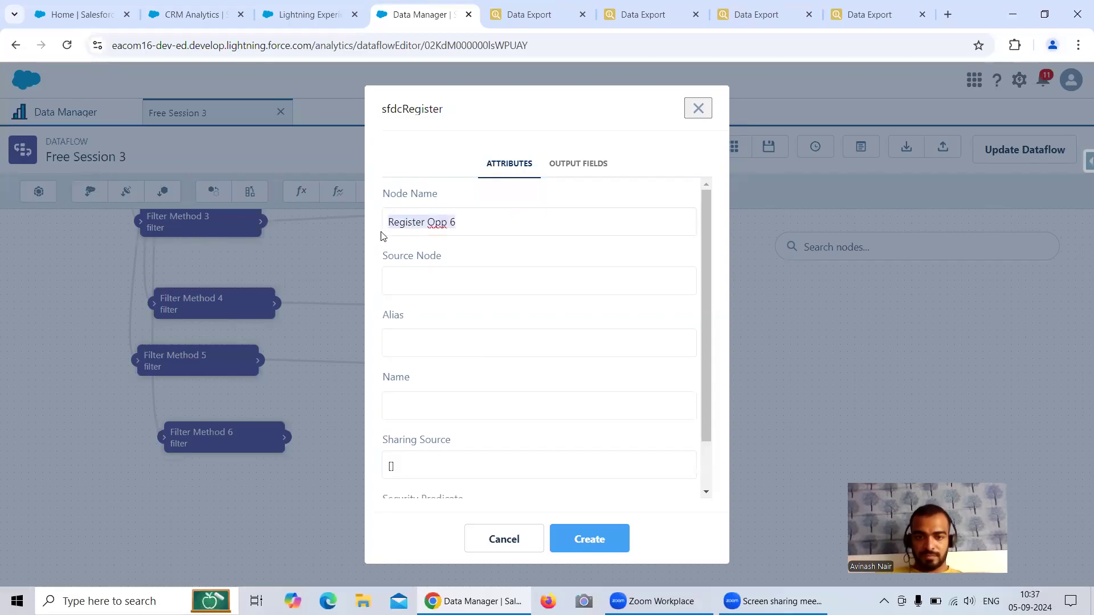
left_click(432, 342)
type("Register Opp 6")
type("Register Opp 6")
left_click(450, 344)
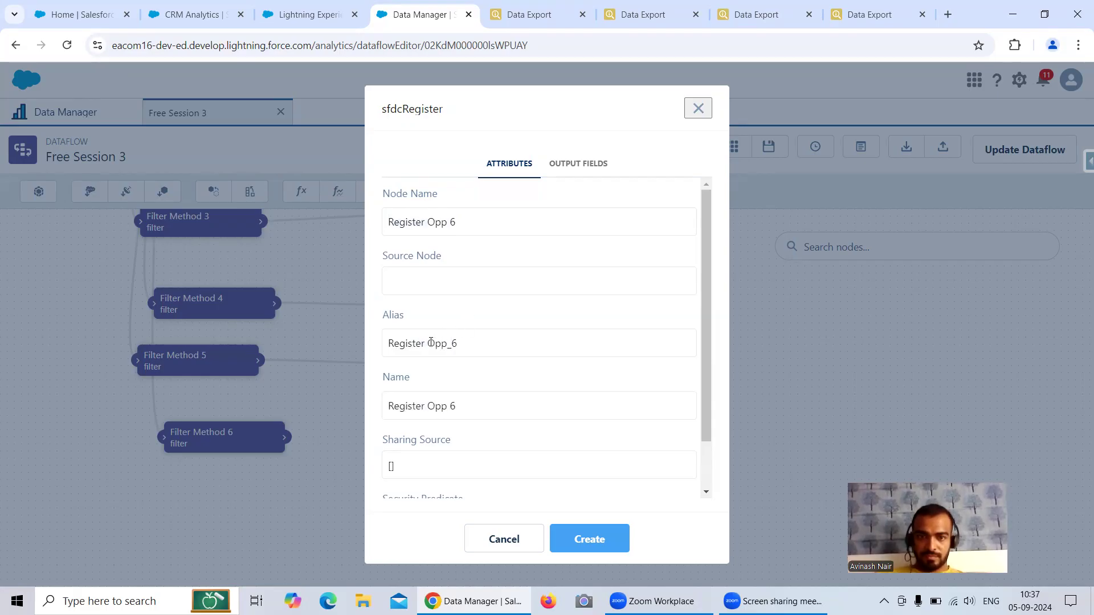
key("BackSpace")
type("_")
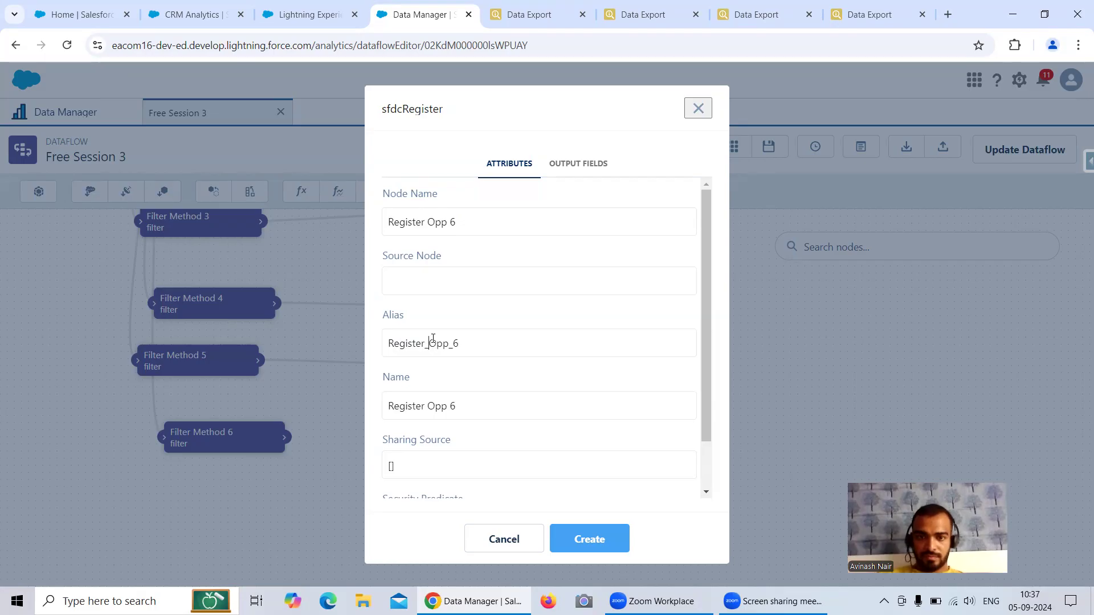
Step: Set Filter Method 6 as the register node's source and create it
left_click(448, 285)
left_click(458, 425)
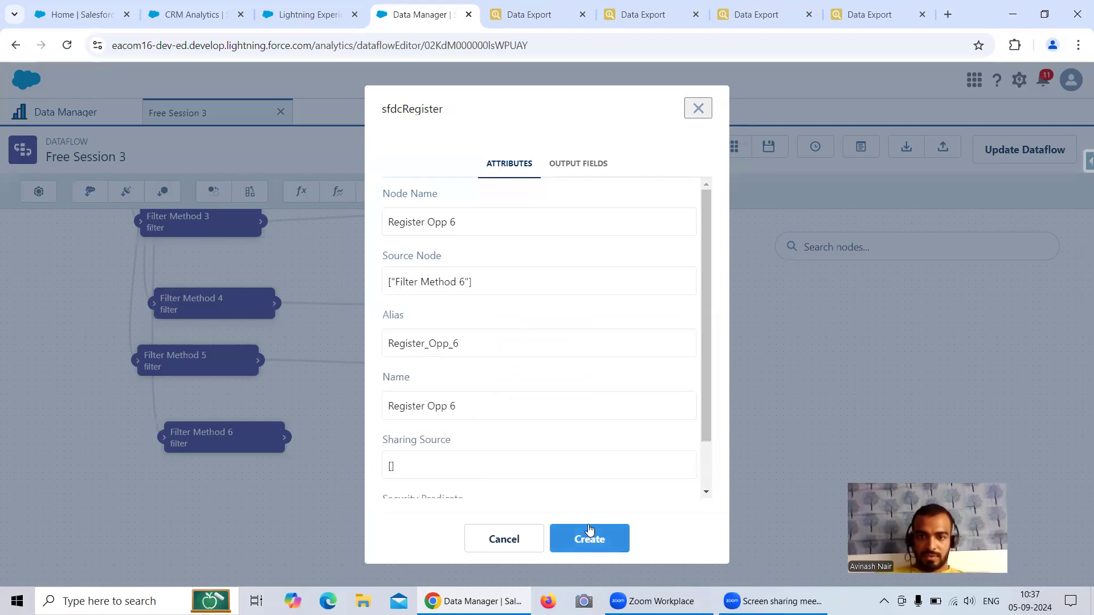
left_click(590, 530)
left_click(217, 448)
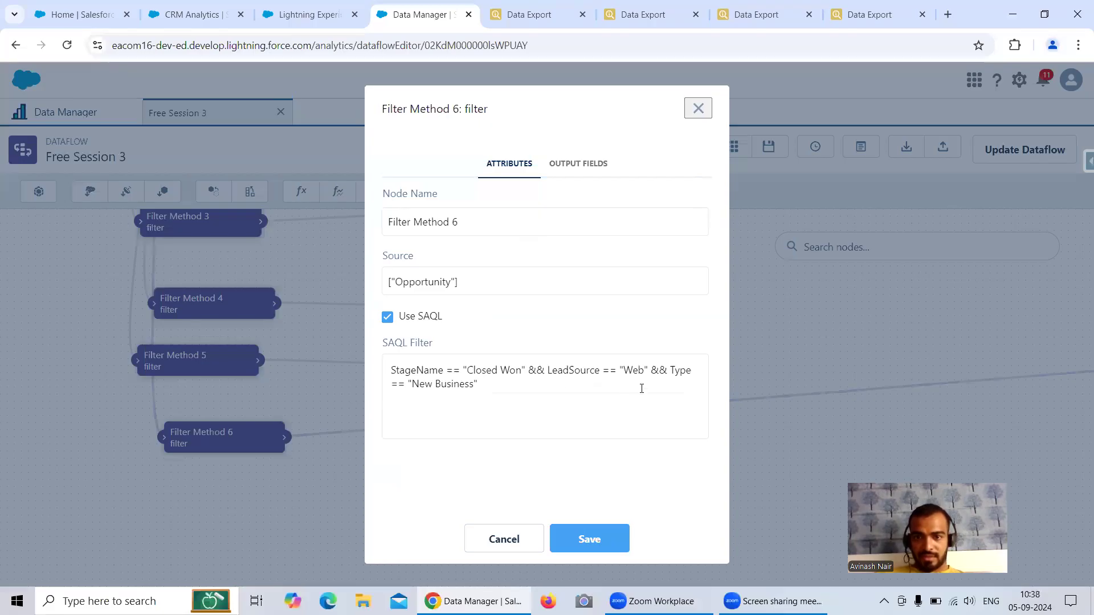
Step: Close Filter Method 6's settings and update the Free Session 3 dataflow
left_click(698, 108)
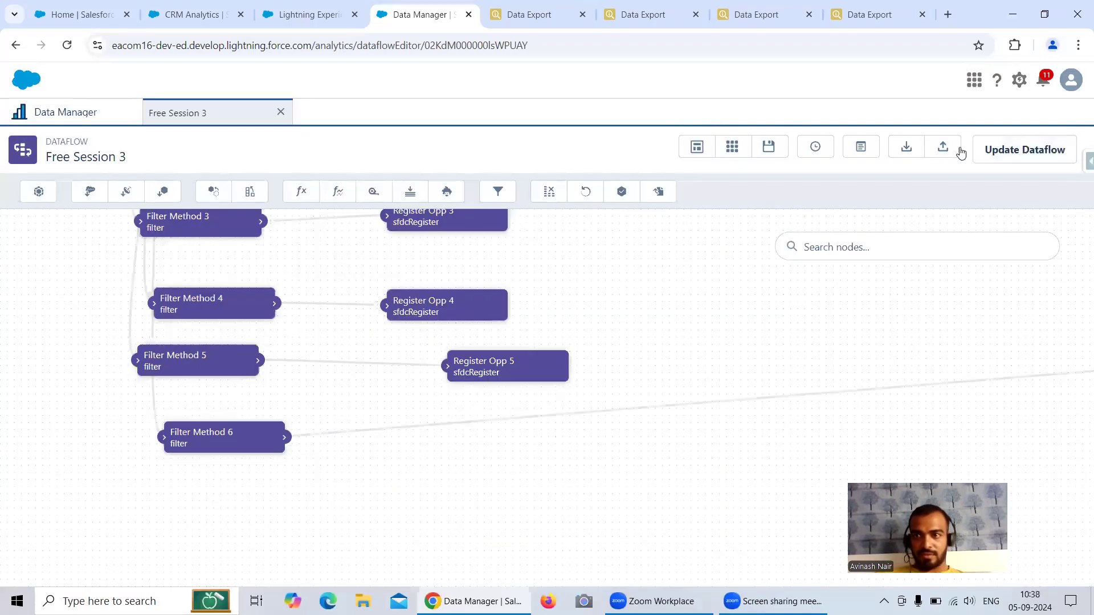
left_click(1020, 149)
left_click(716, 375)
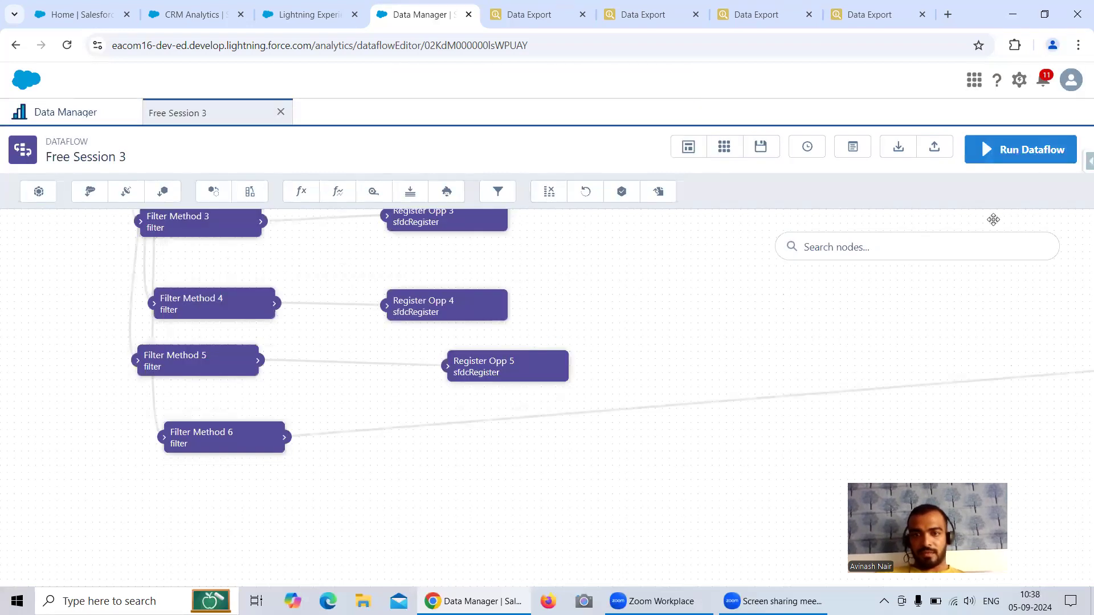
Step: Run the dataflow and check the Data Monitor, where Filter Method 6 fails on LeadSource
left_click(975, 150)
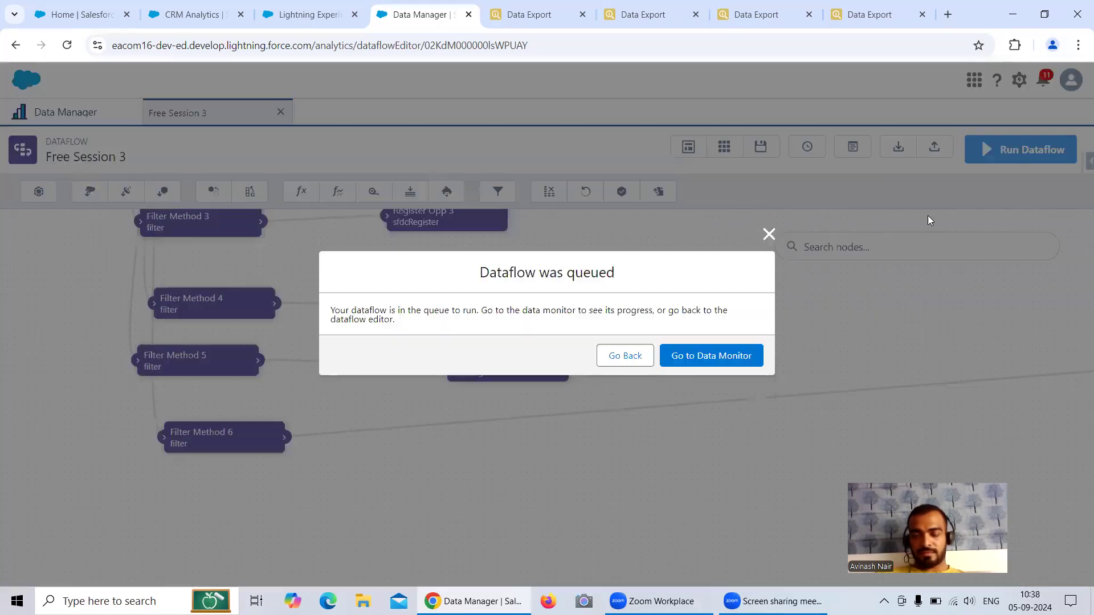
left_click(696, 363)
left_click(1060, 183)
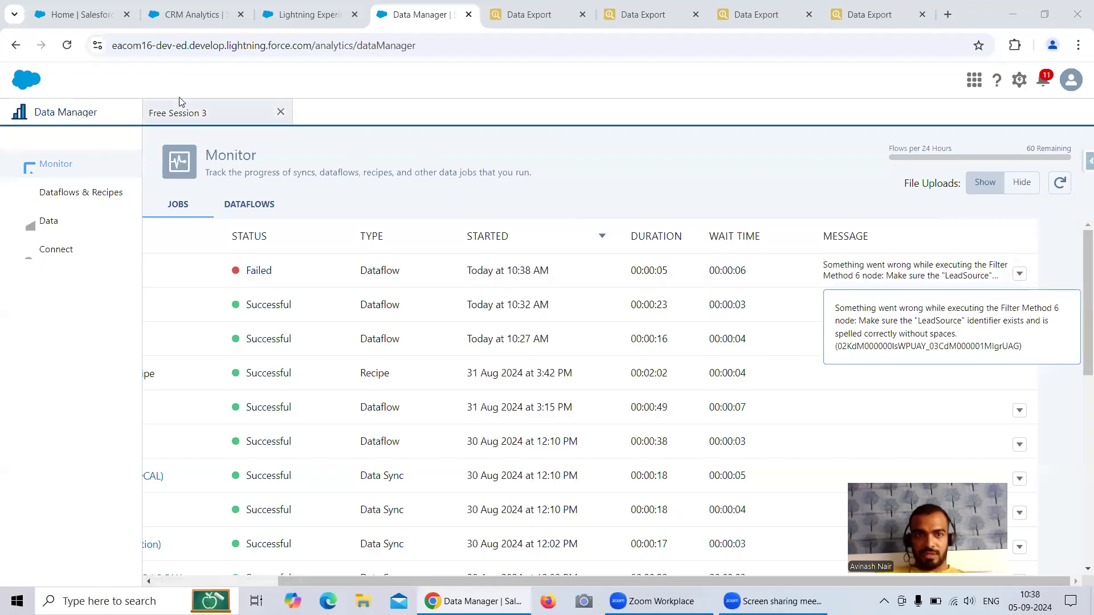
left_click(186, 117)
Step: Add the LeadSource field to the Opportunity extract node
left_click_drag(331, 400, 501, 479)
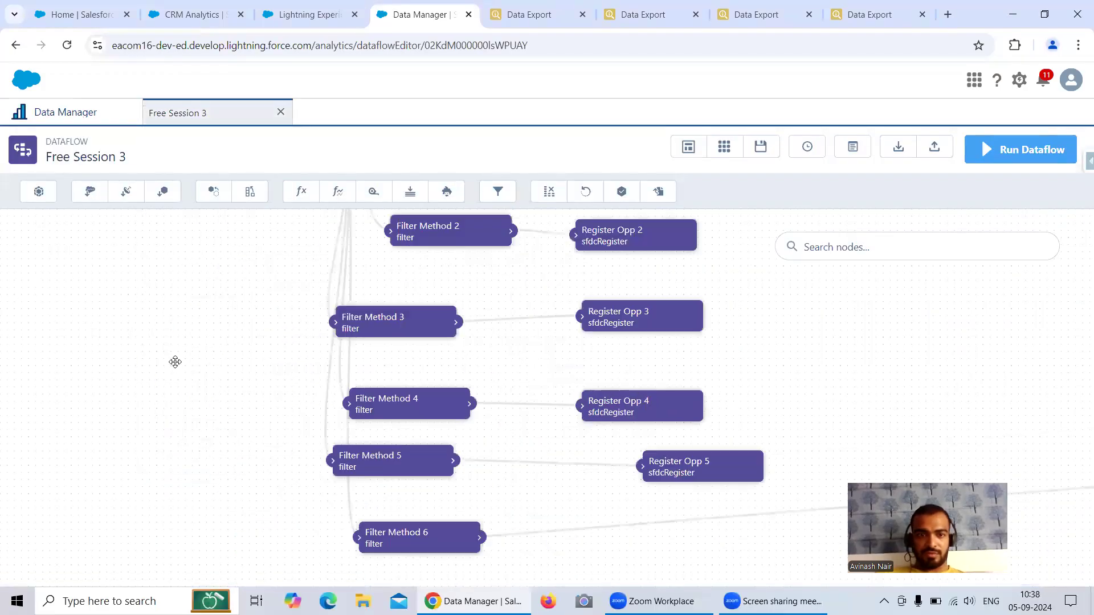
left_click_drag(171, 285, 210, 385)
left_click(308, 260)
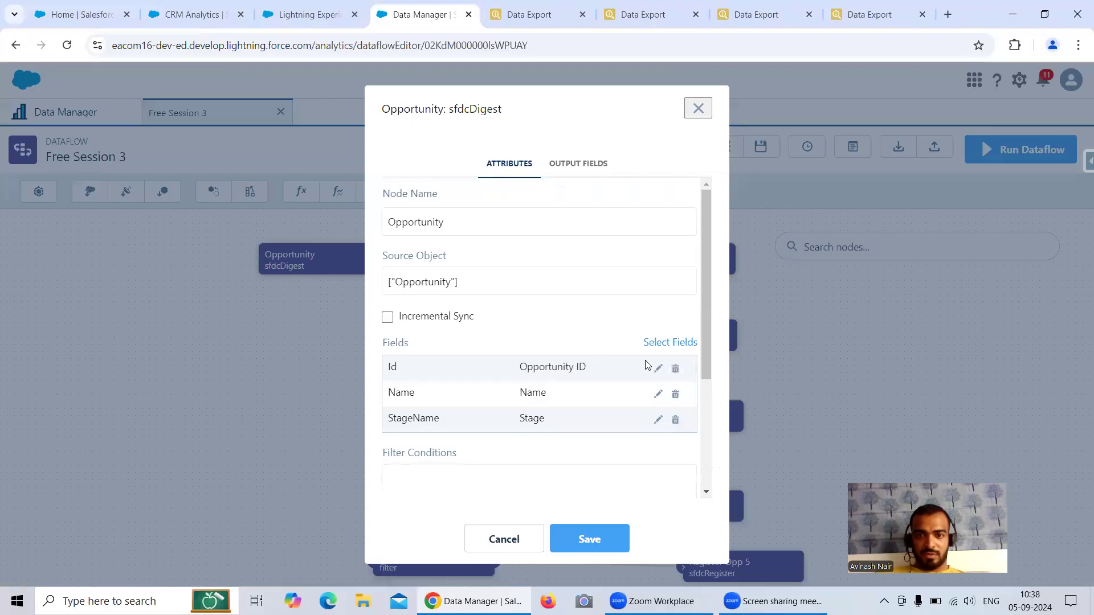
left_click(665, 344)
left_click(500, 365)
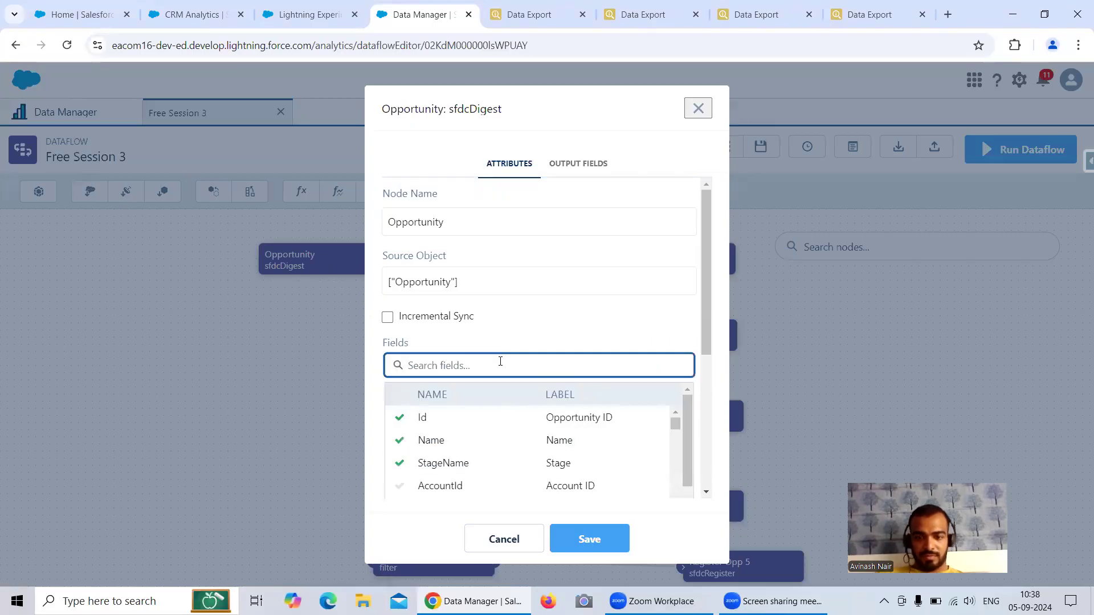
type("Lea")
left_click(460, 419)
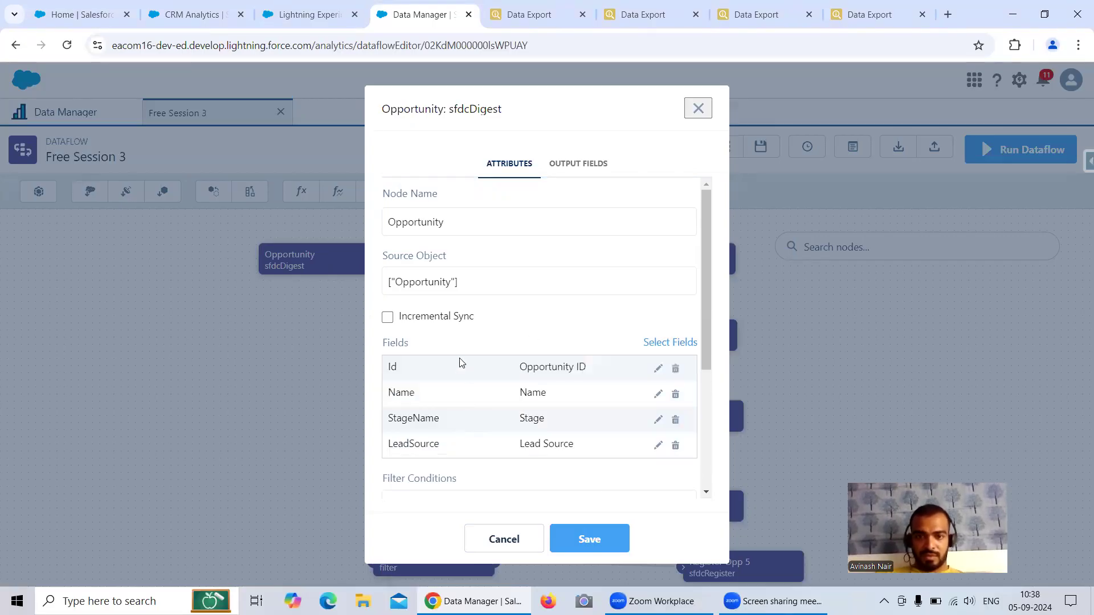
Step: Add the Type field, save and propagate the changes, and update the dataflow
left_click(661, 344)
left_click(488, 361)
type("Web")
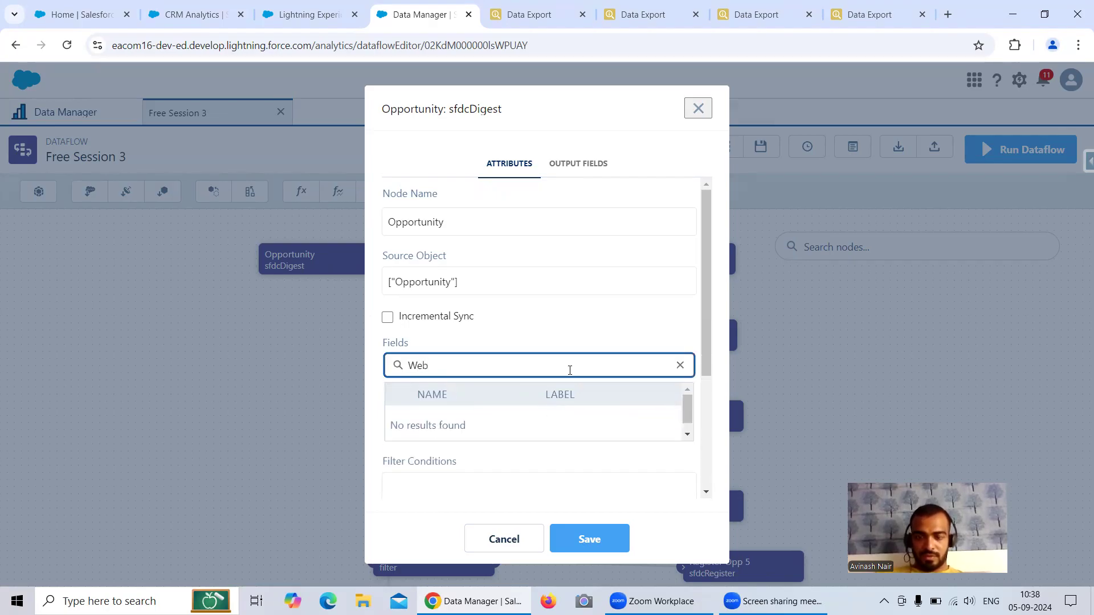
key("BackSpace")
key("BackSpace")
key("BackSpace")
type("Ty")
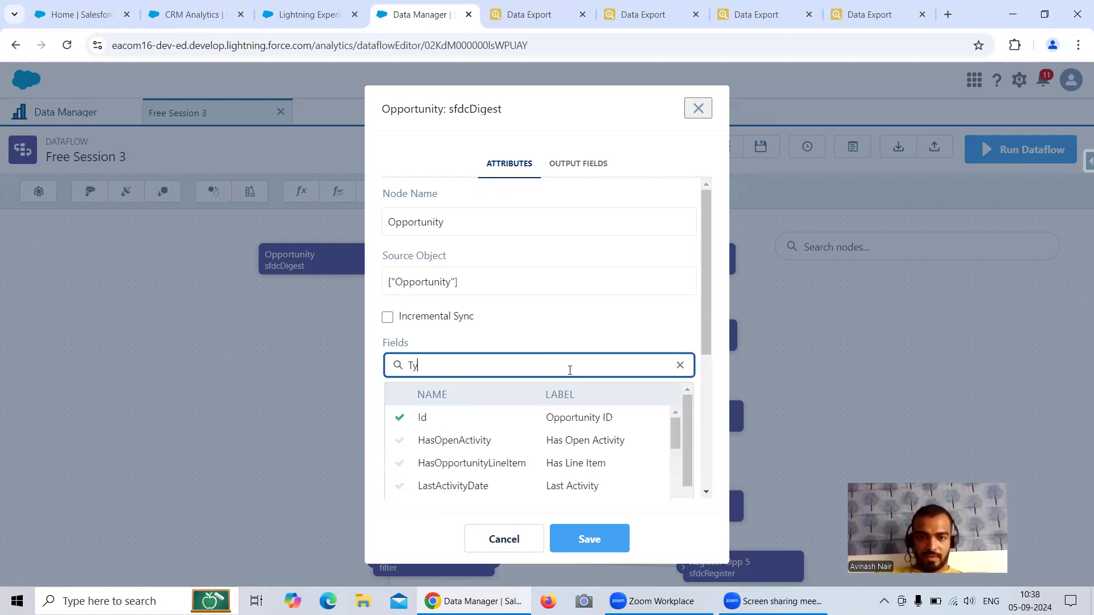
type("pe")
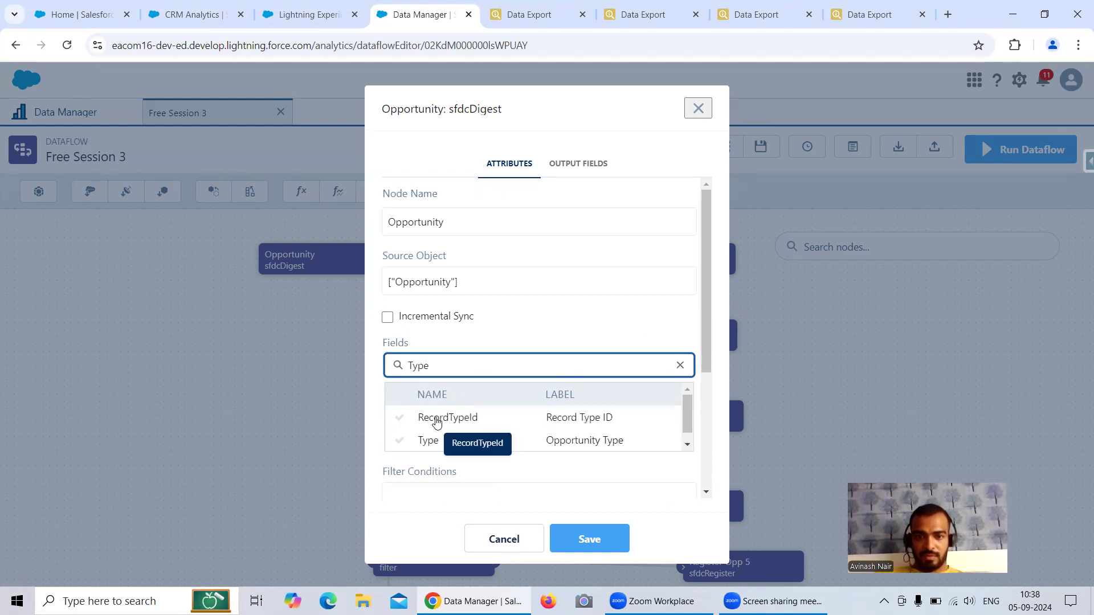
left_click(436, 440)
left_click(590, 539)
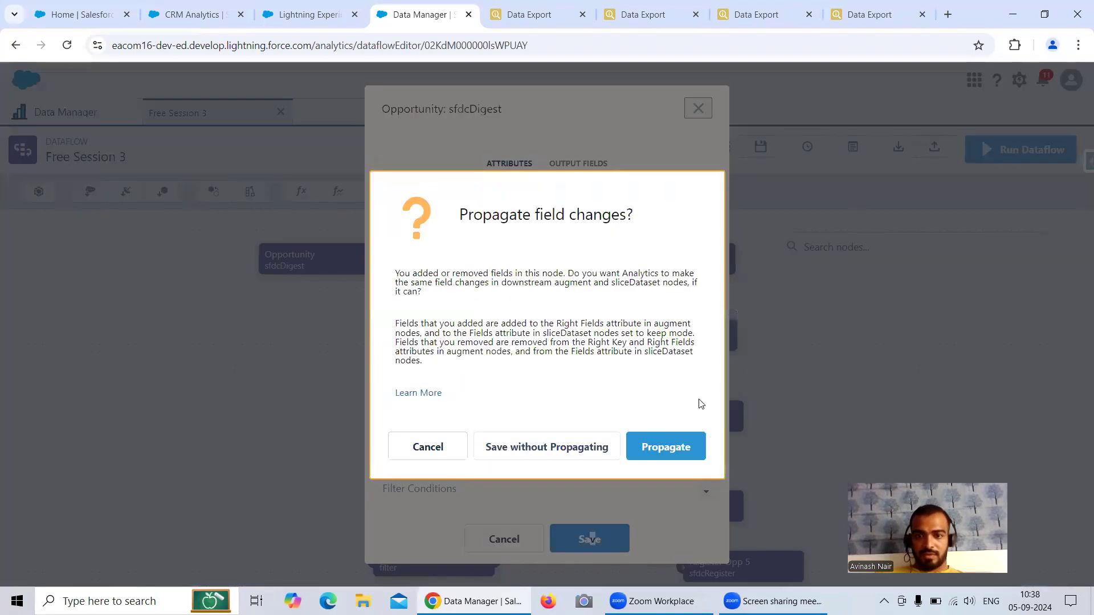
left_click(670, 446)
left_click(1013, 148)
left_click(741, 374)
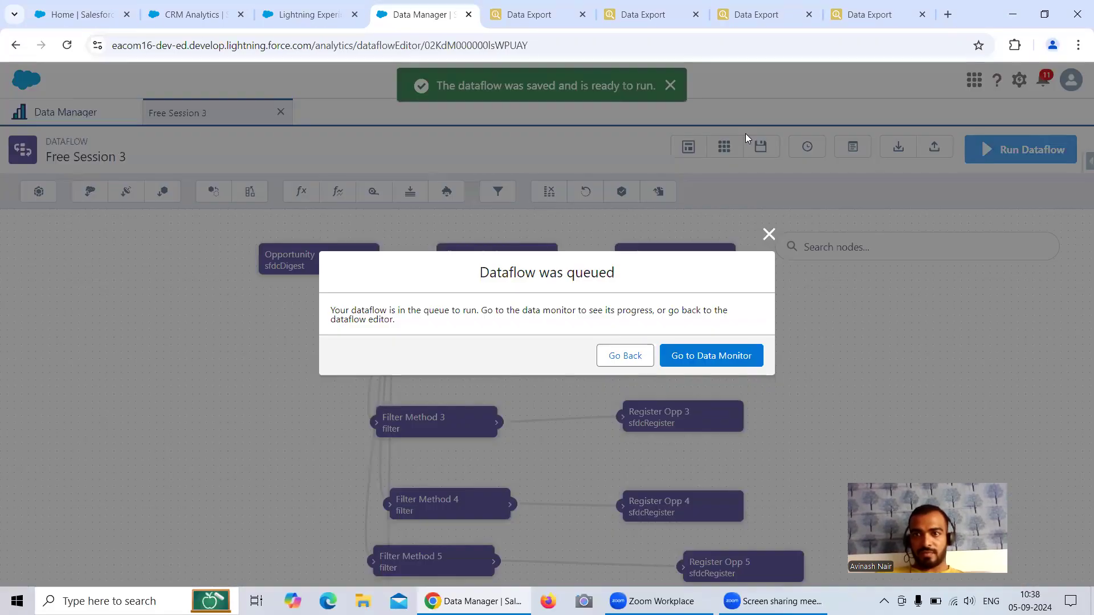
Step: Check the new run in the Data Monitor, then confirm Register Opp 6 shows 23 rows, matching Inspector's 23 records
left_click(728, 353)
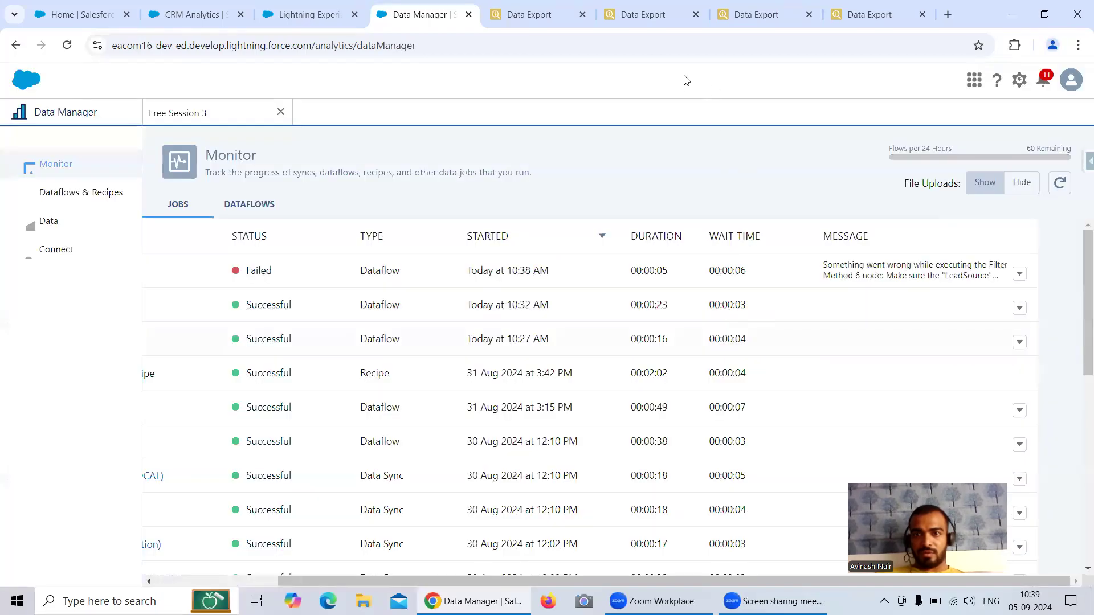
left_click(1052, 183)
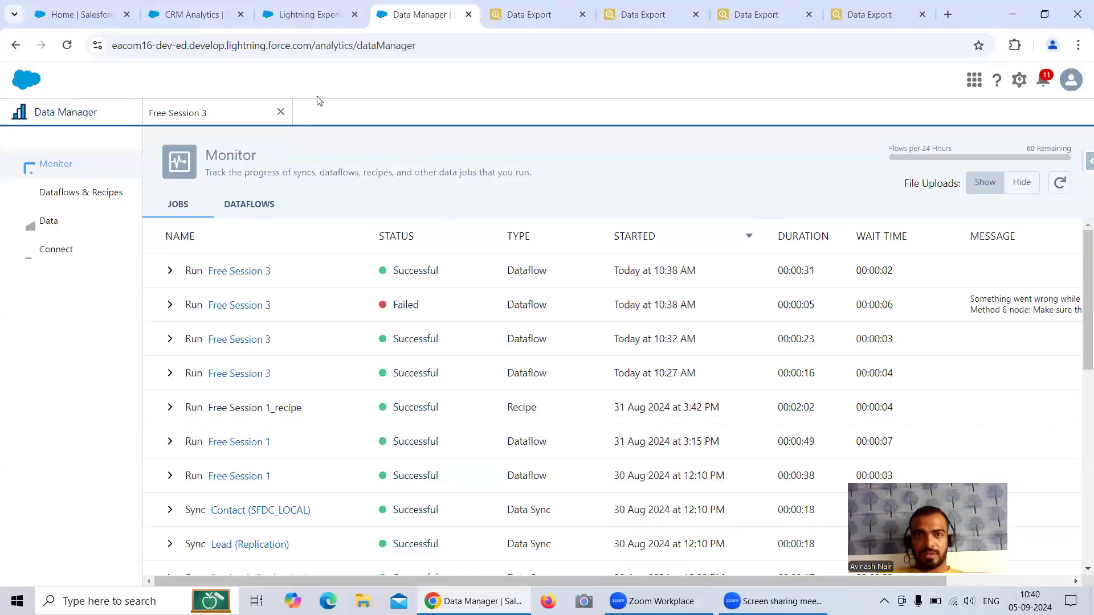
left_click(318, 25)
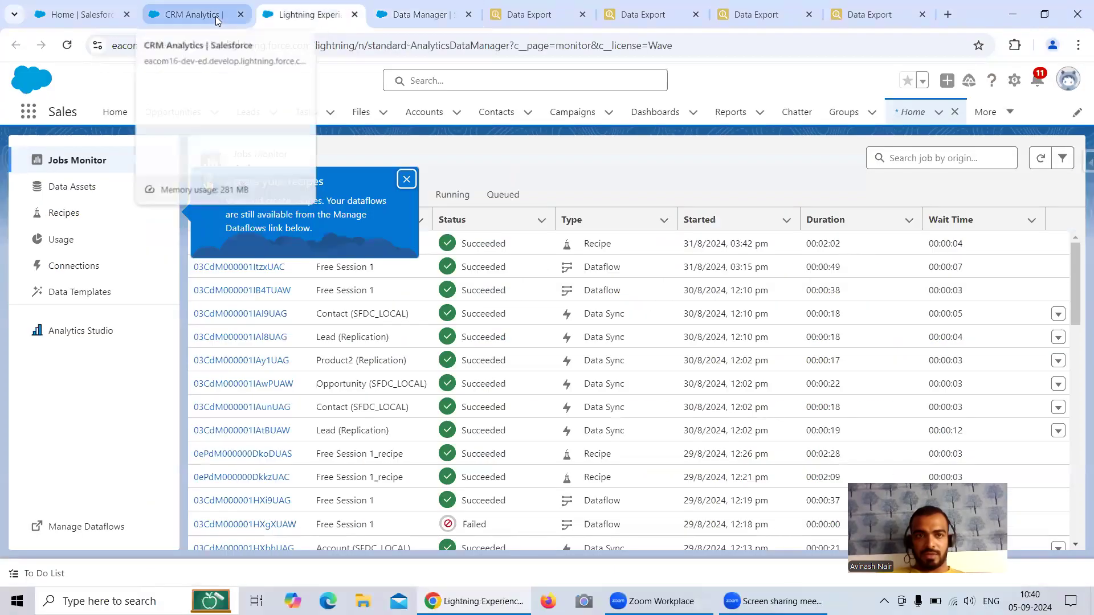
left_click(217, 19)
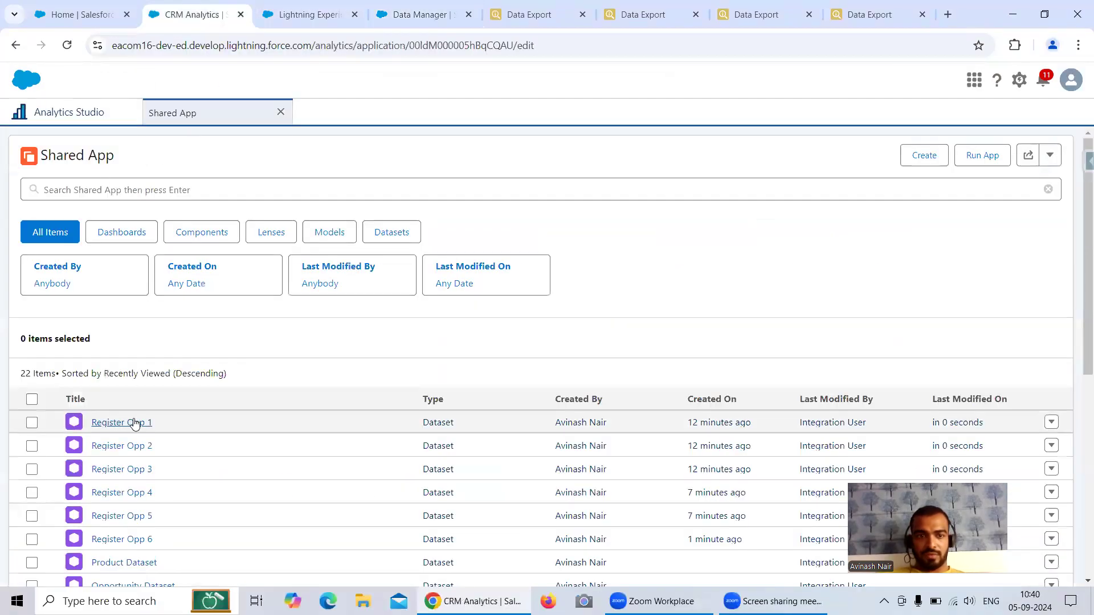
scroll(142, 419, "down", 7)
scroll(158, 419, "up", 3)
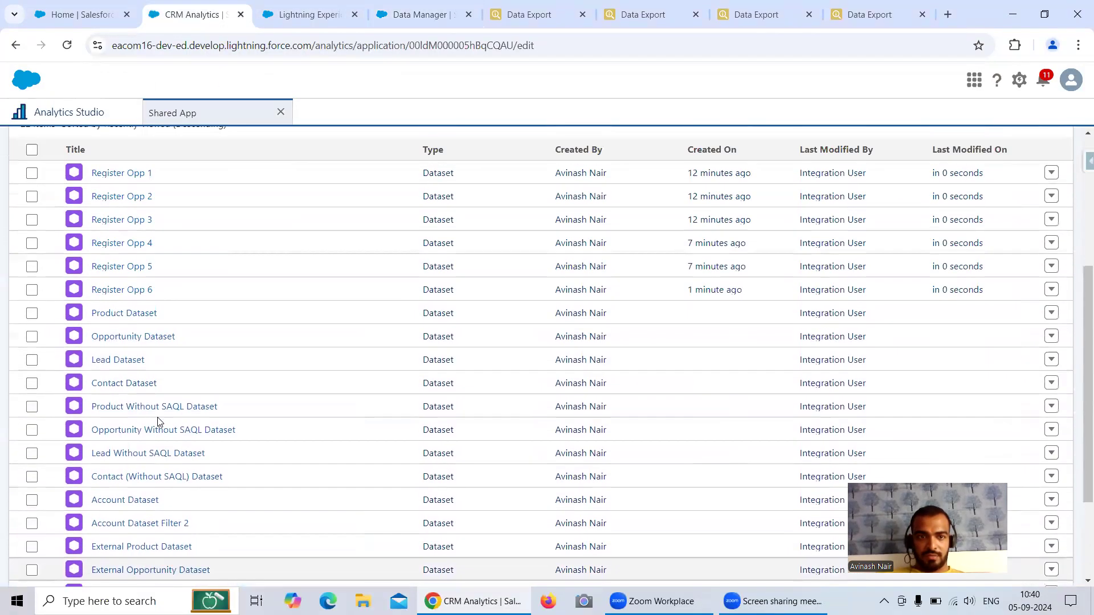
left_click(122, 290)
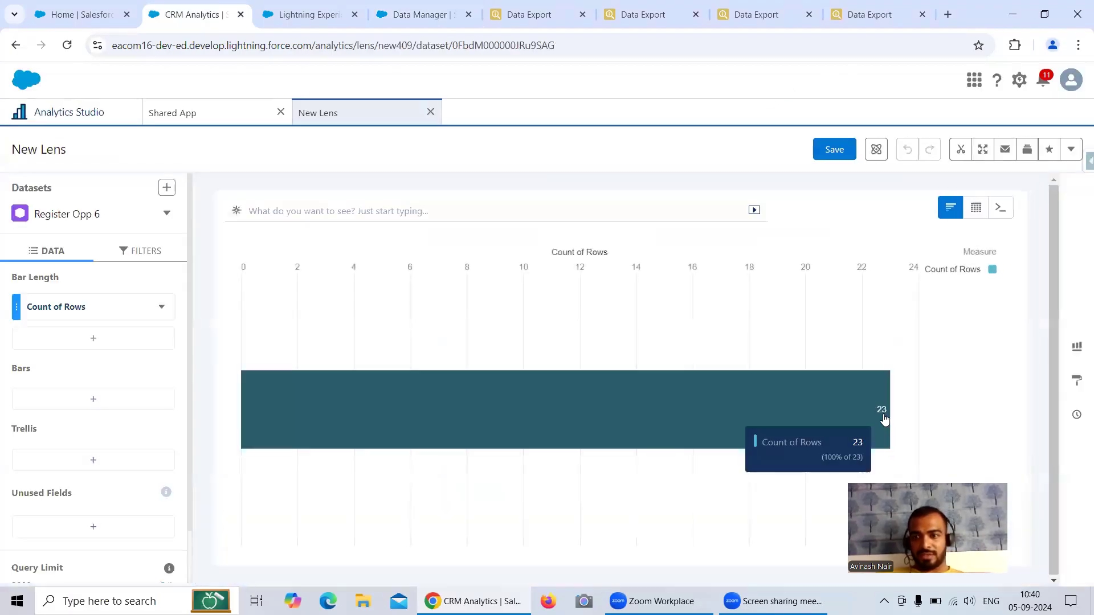
left_click(872, 15)
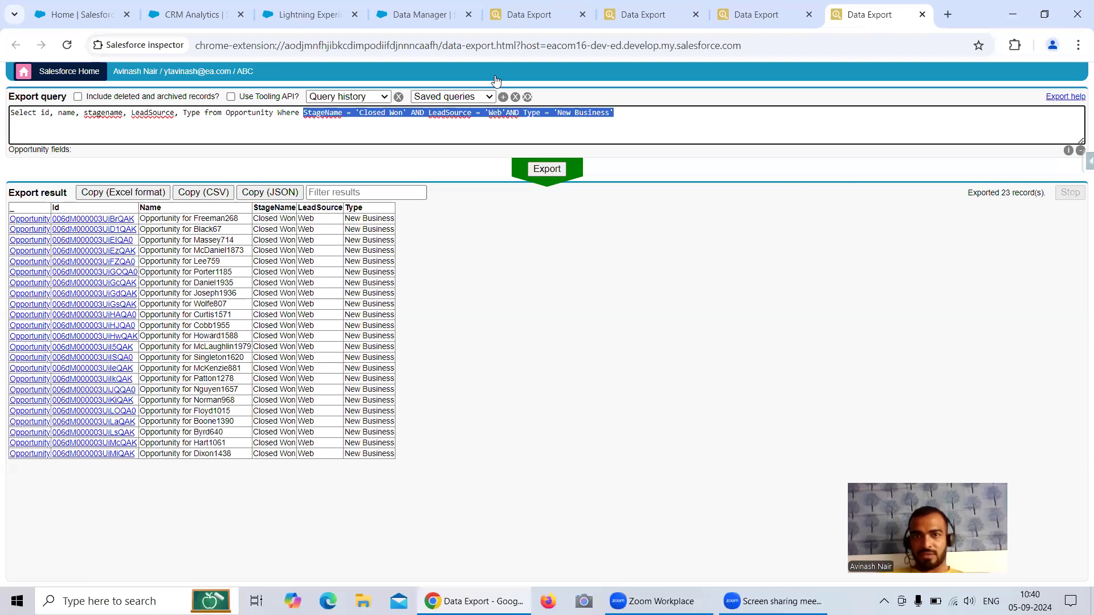
Step: Review the Filter Method 6 settings in the Free Session 3 dataflow, closing without changes
left_click(389, 21)
left_click(254, 120)
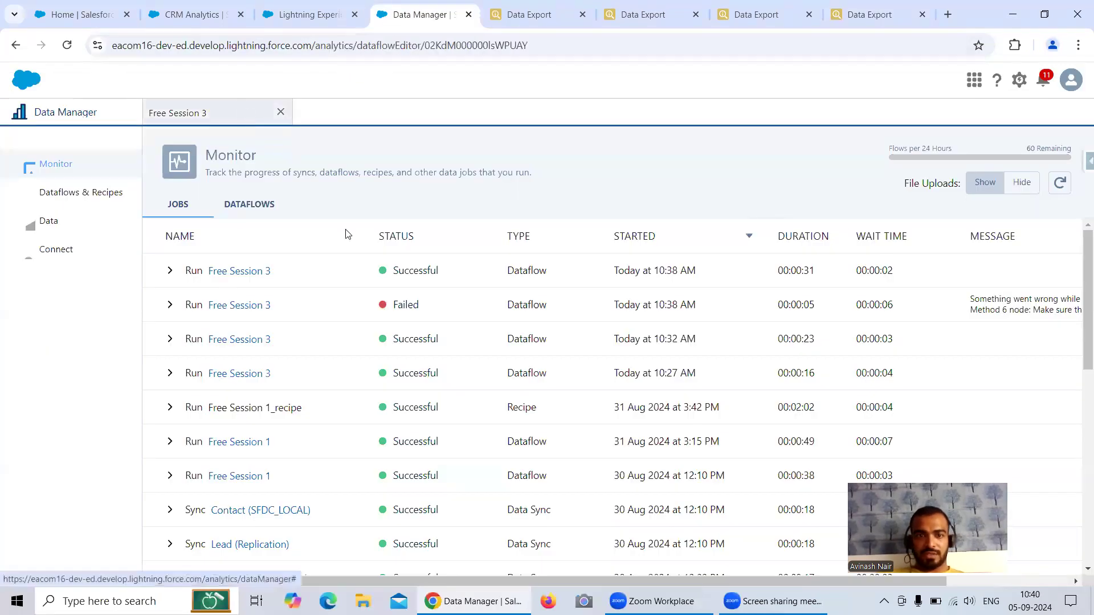
scroll(701, 423, "down", 1)
scroll(539, 456, "down", 2)
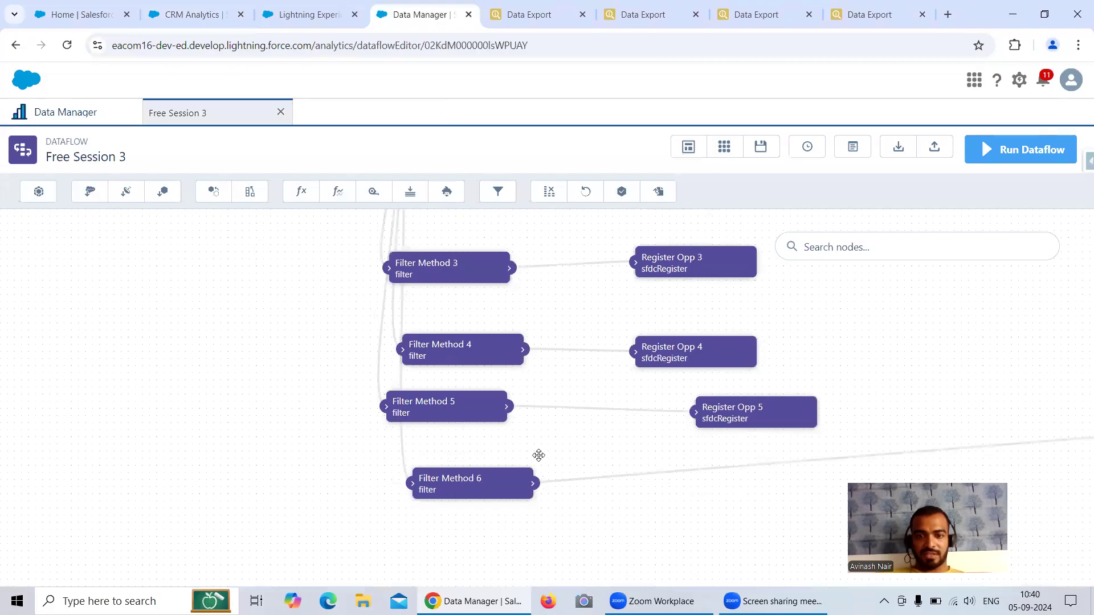
left_click(474, 480)
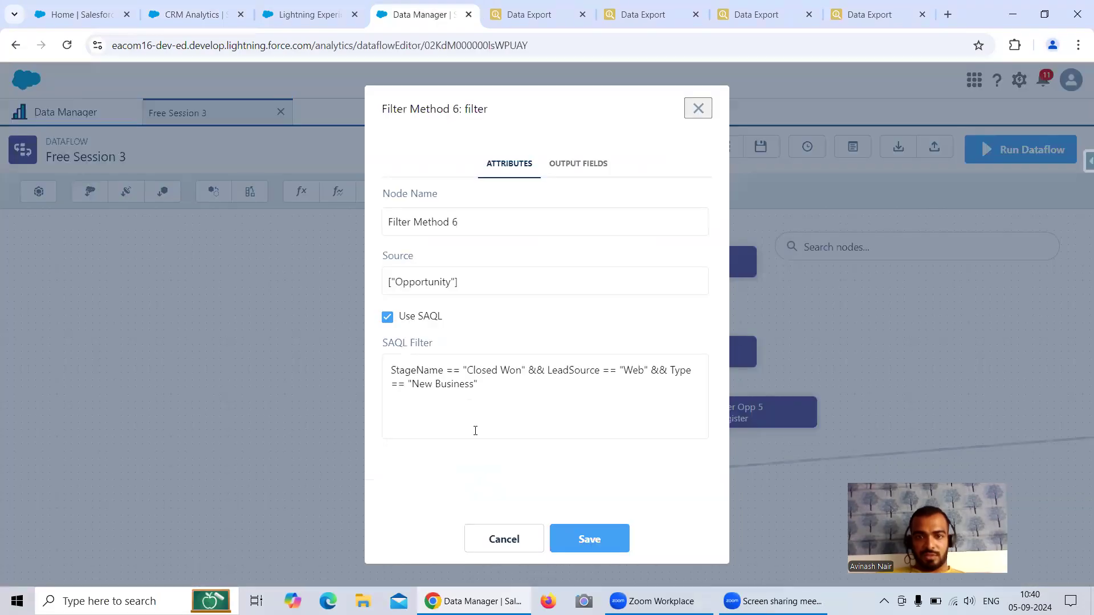
left_click(503, 541)
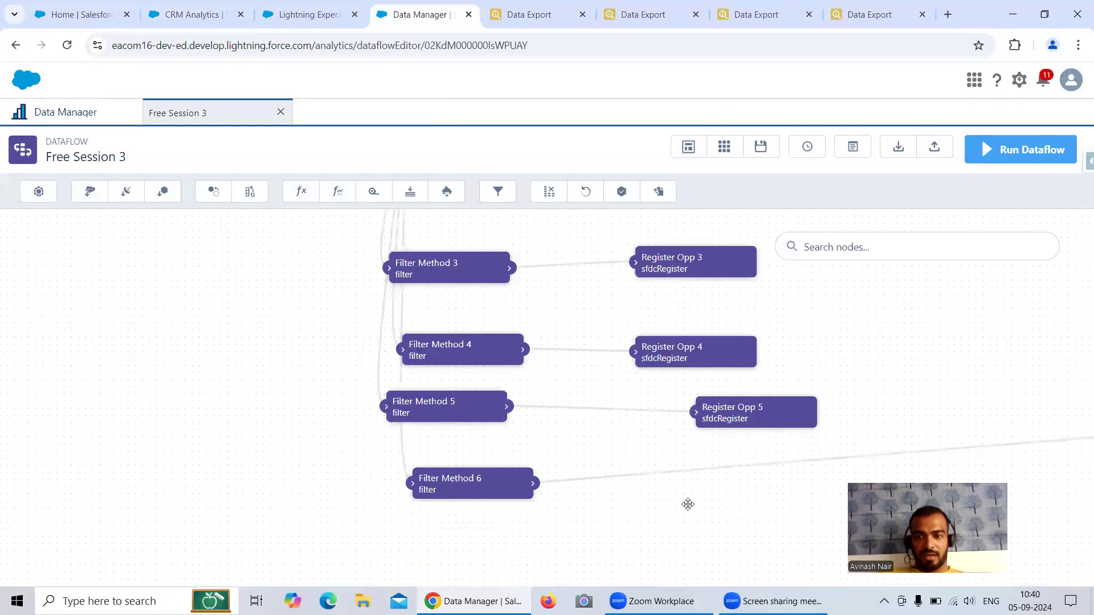